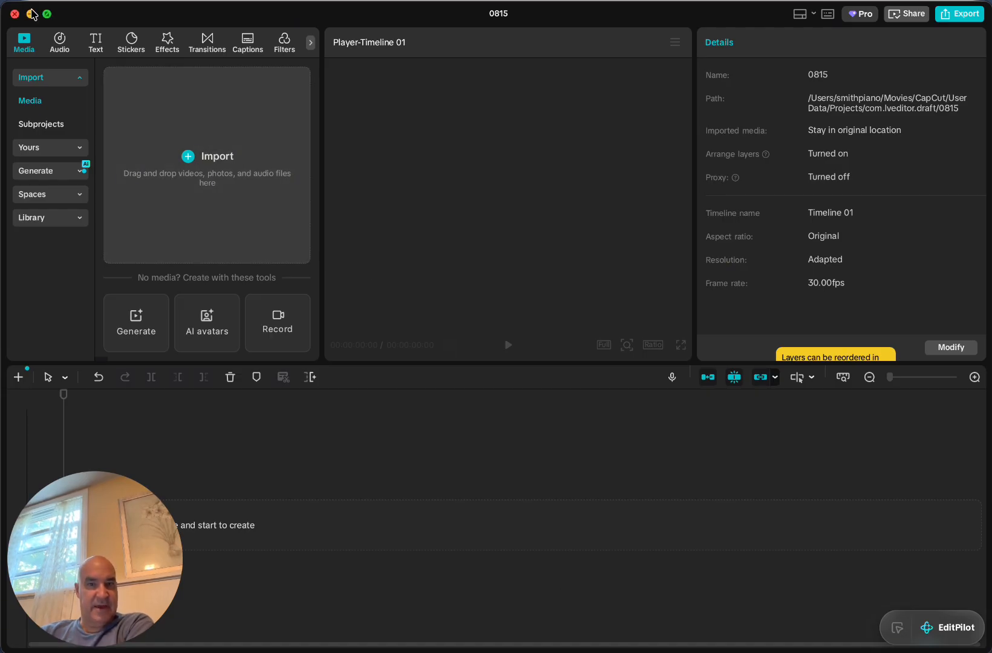
Minimize CapCut and preview Agua Limpia Todo-JT-TP.pdf in Finder, in the Piano folder of TitoPuenteJr's all-charts.
left_click(30, 13)
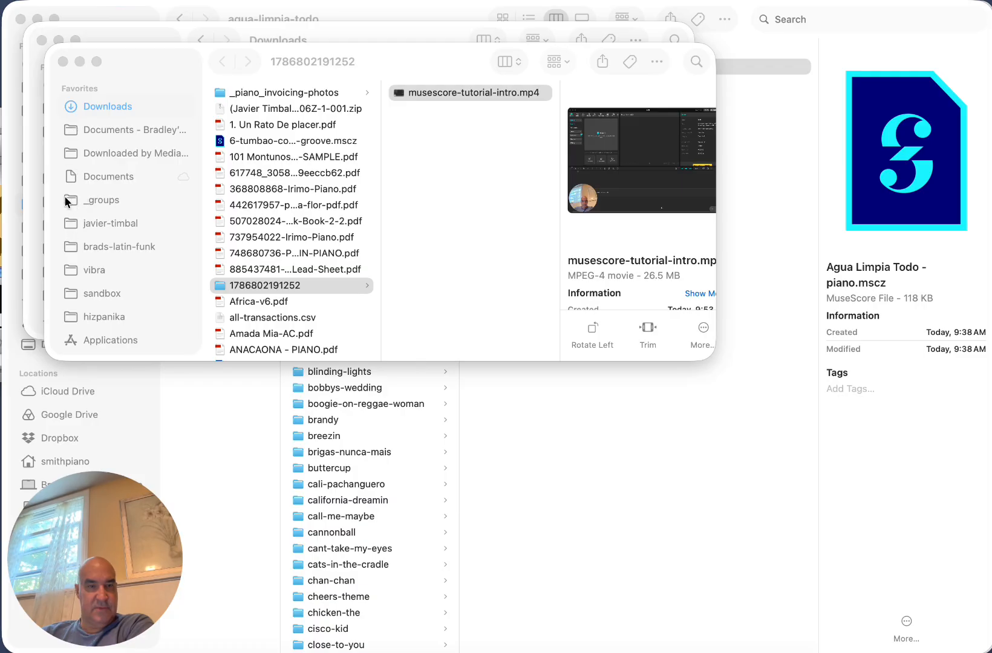
left_click(68, 224)
left_click(227, 92)
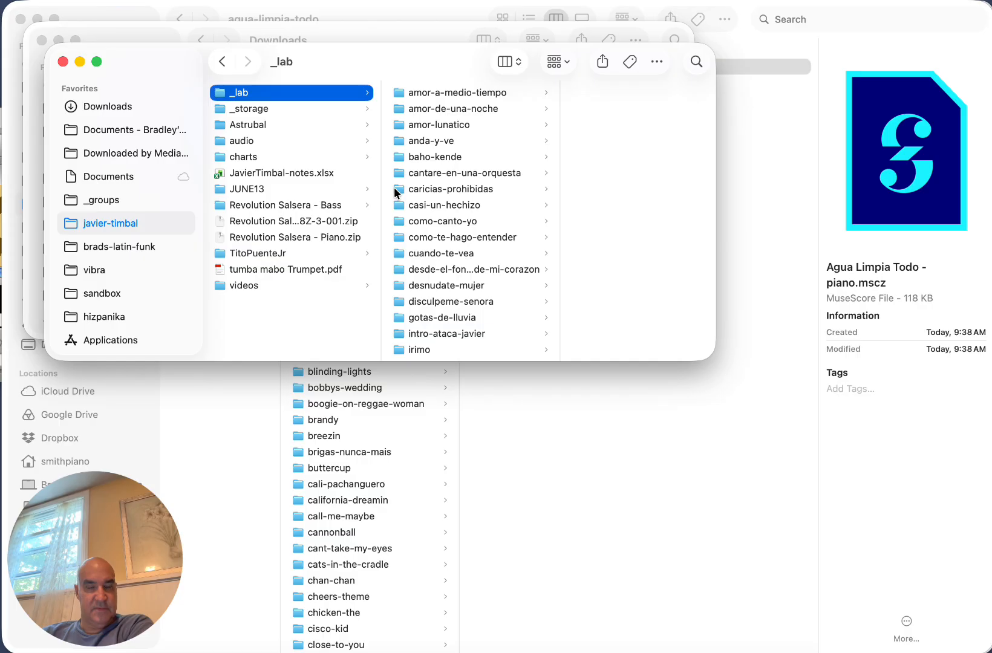
left_click(220, 257)
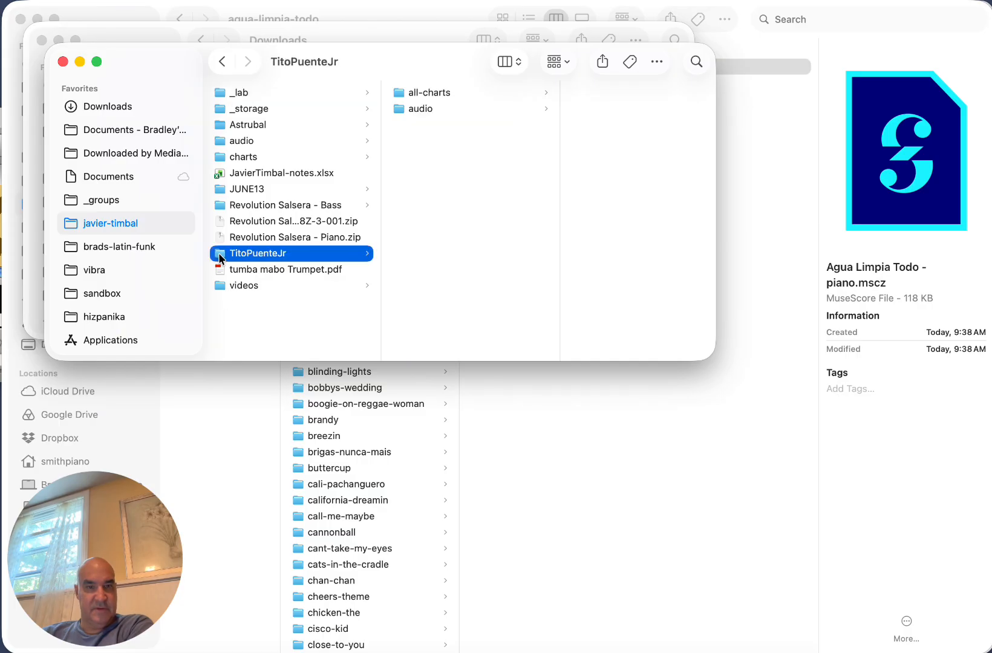
left_click(399, 93)
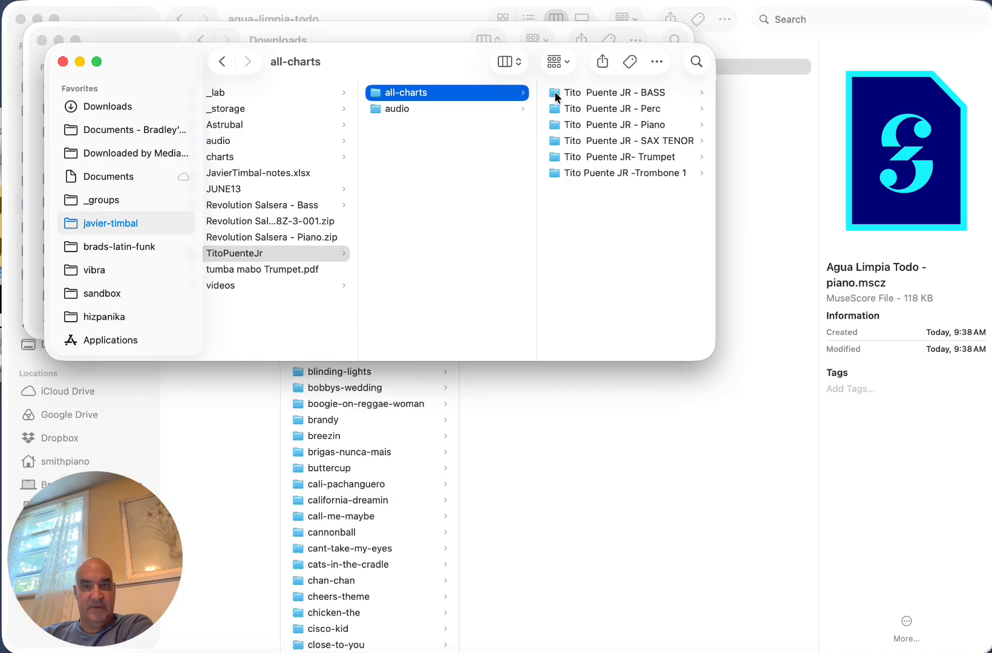
left_click(560, 126)
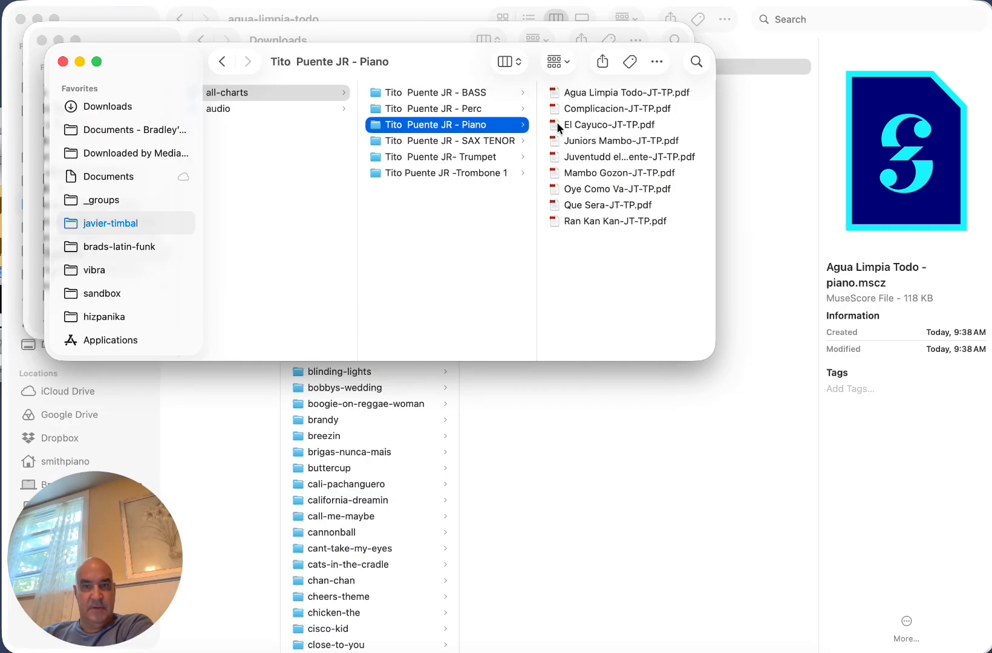
left_click(586, 91)
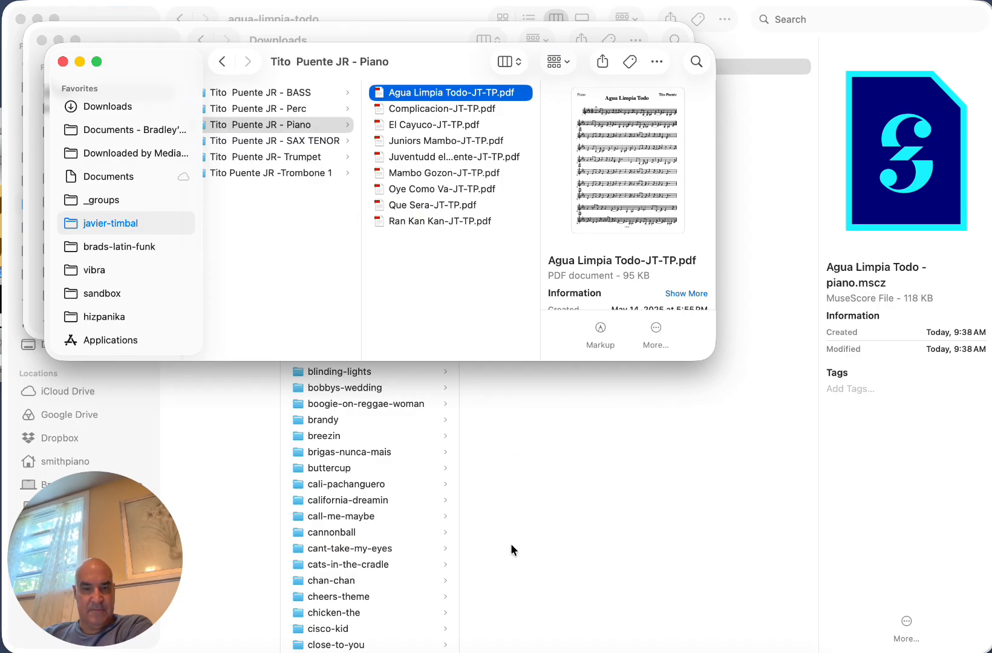
Close the agua-limpia-todo folder window and Chrome's CapCut search and Gmail inbox tabs.
left_click(528, 516)
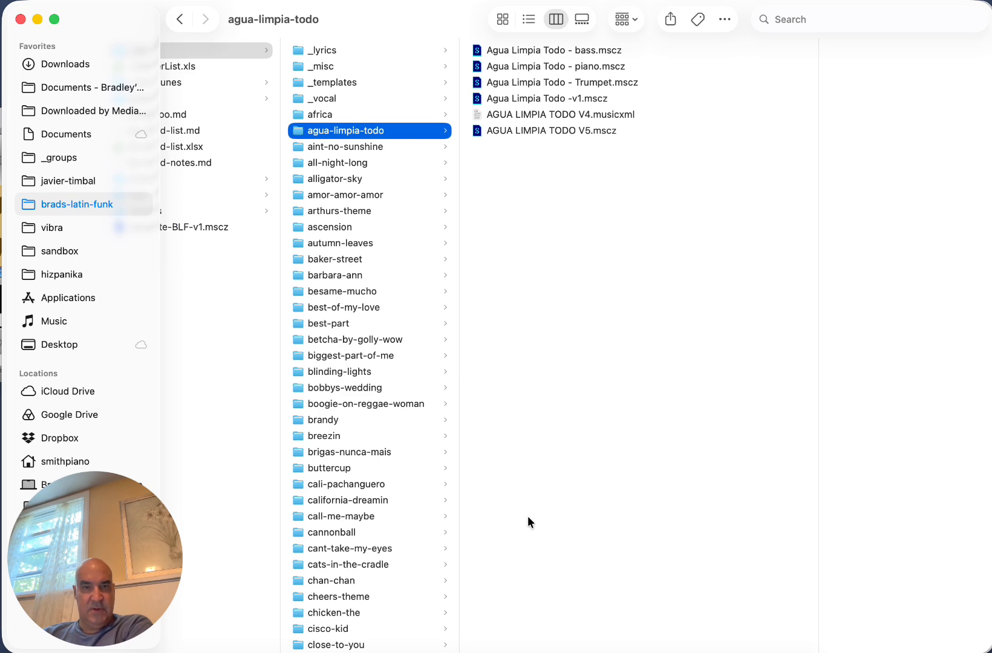
left_click(20, 20)
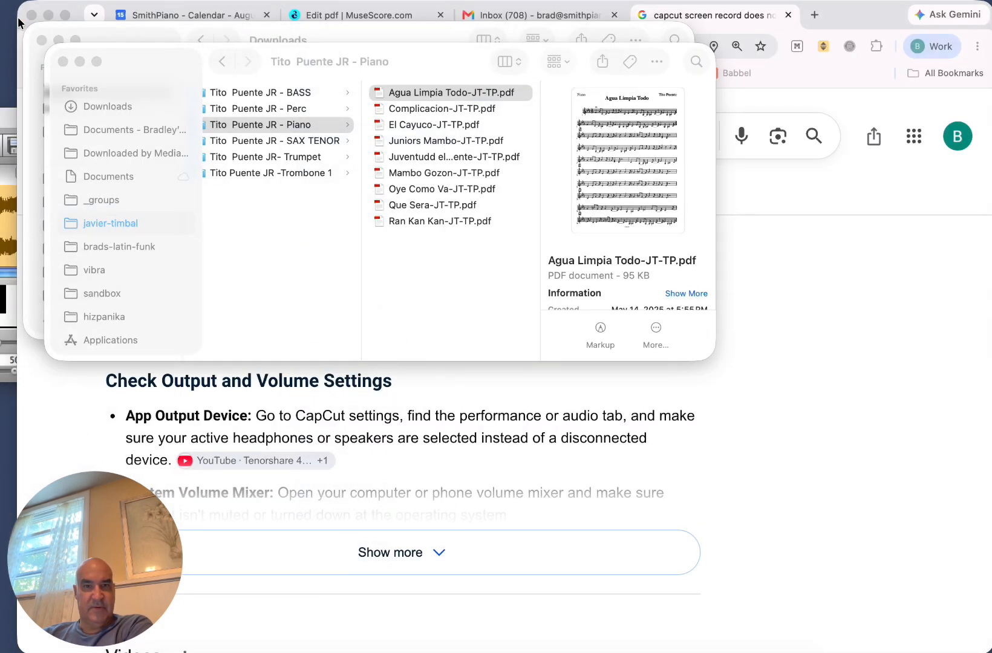
left_click(810, 290)
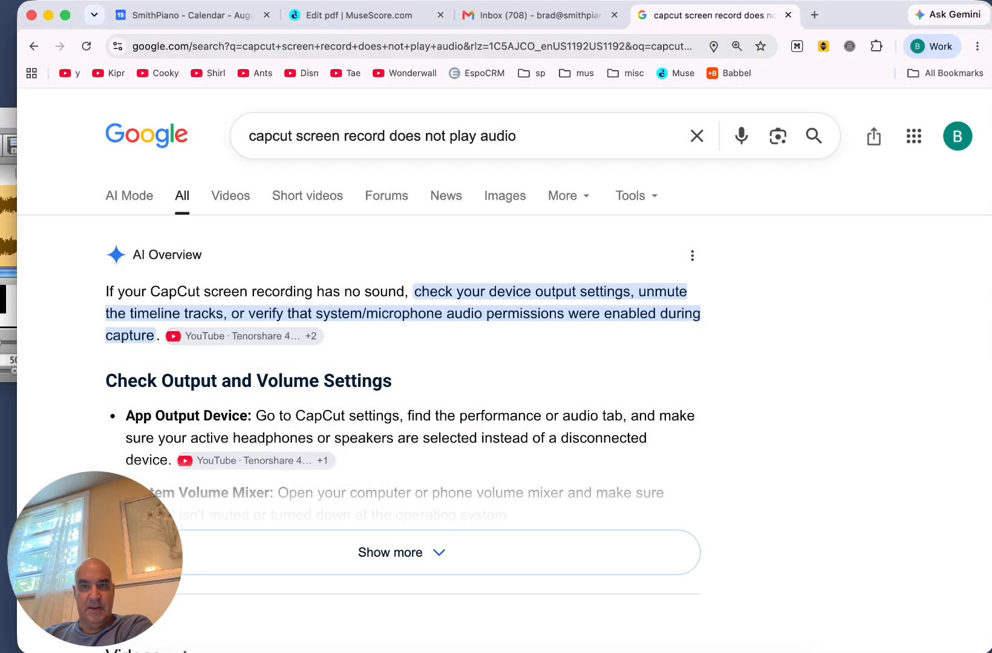
left_click(788, 15)
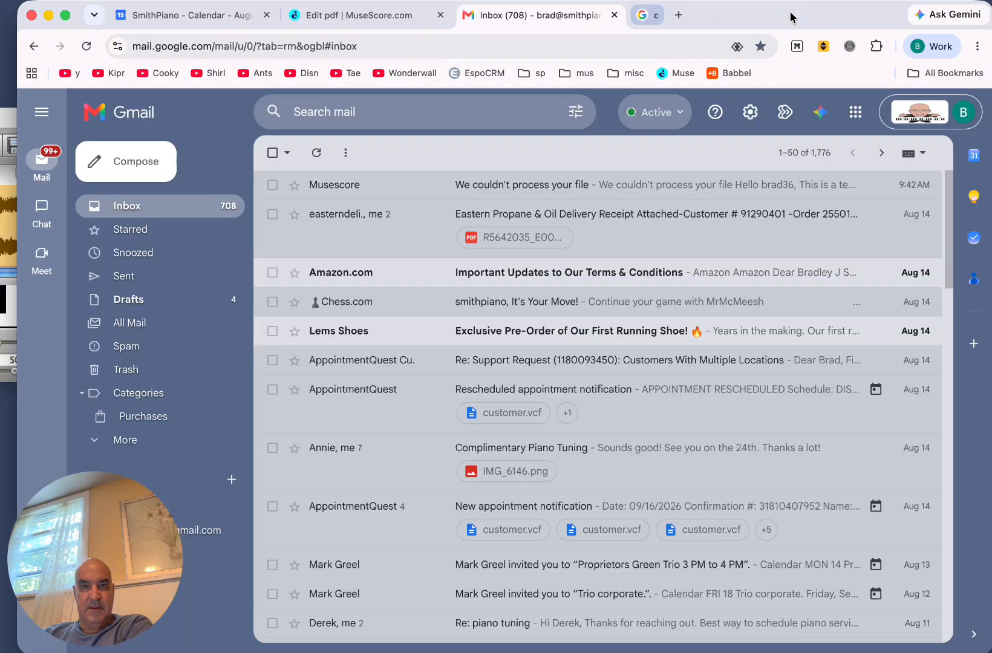
left_click(615, 15)
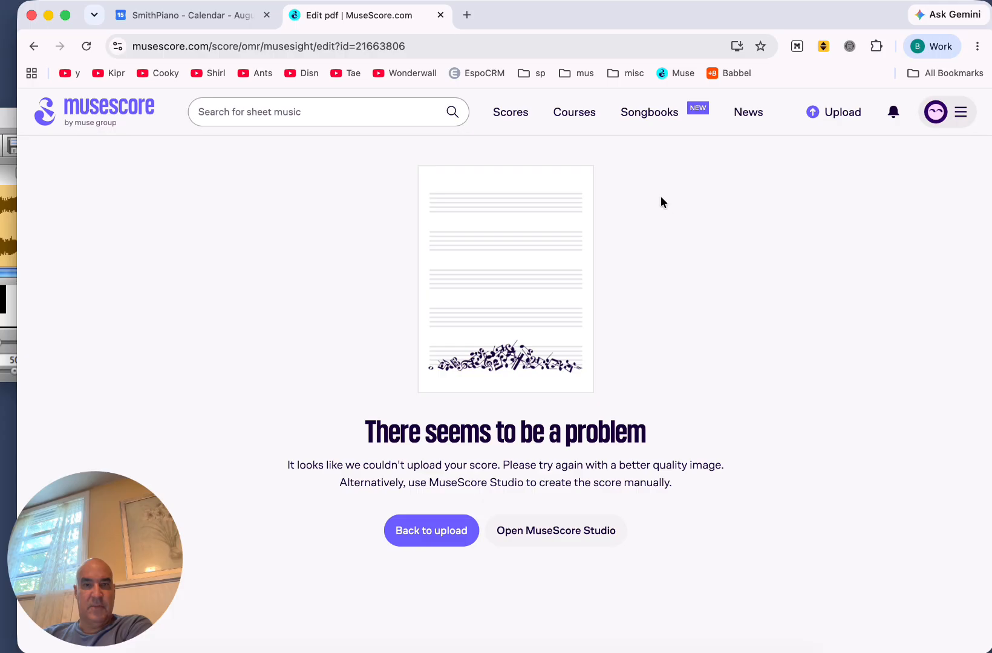
Open the MuseScore account settings from the site's home page and review the subscription page.
left_click(109, 109)
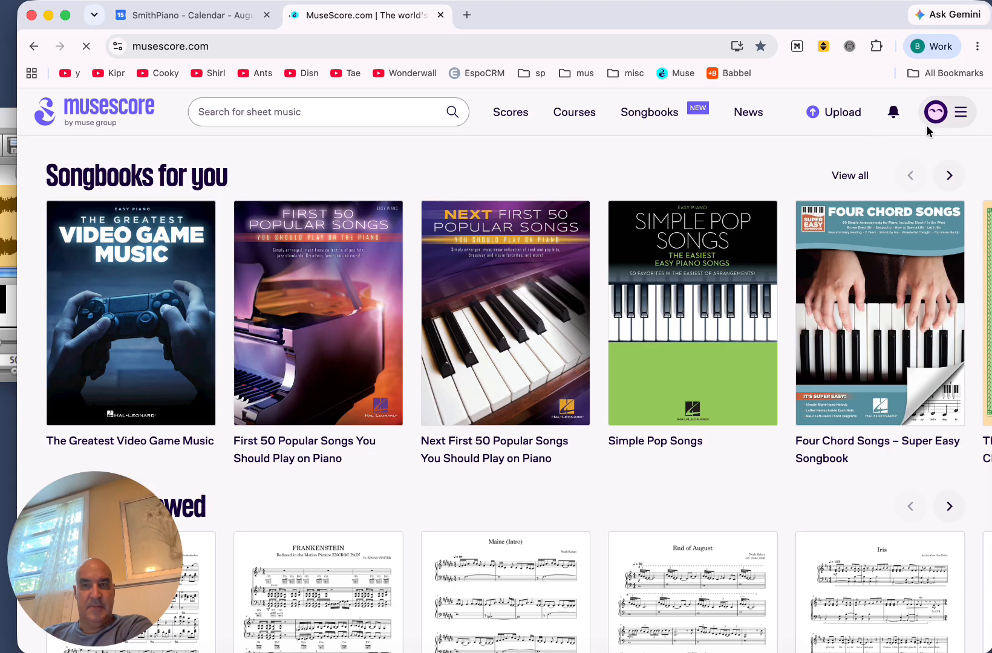
left_click(959, 113)
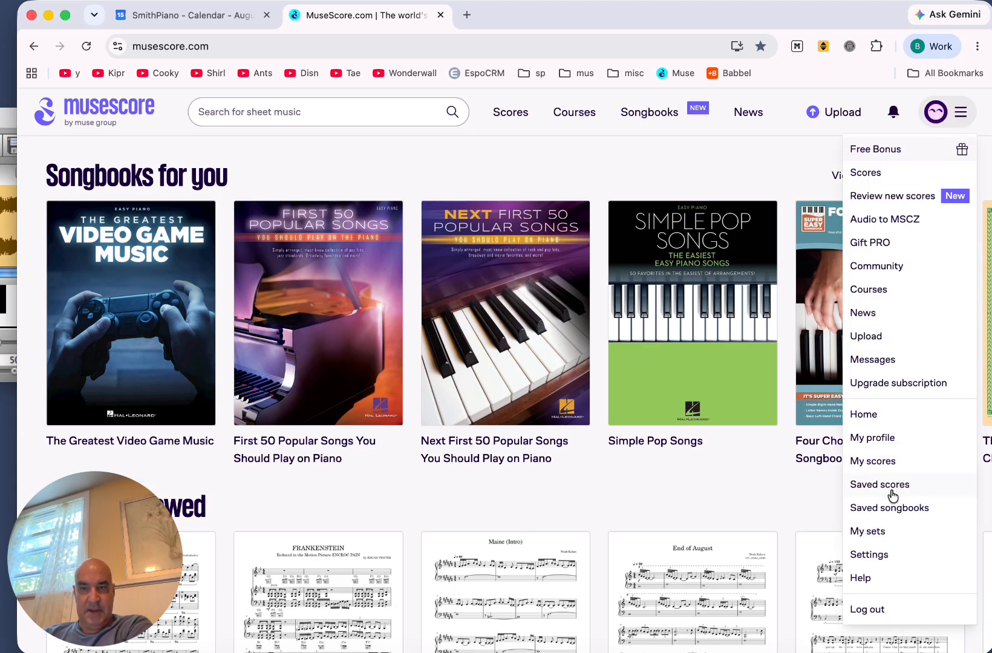
left_click(870, 556)
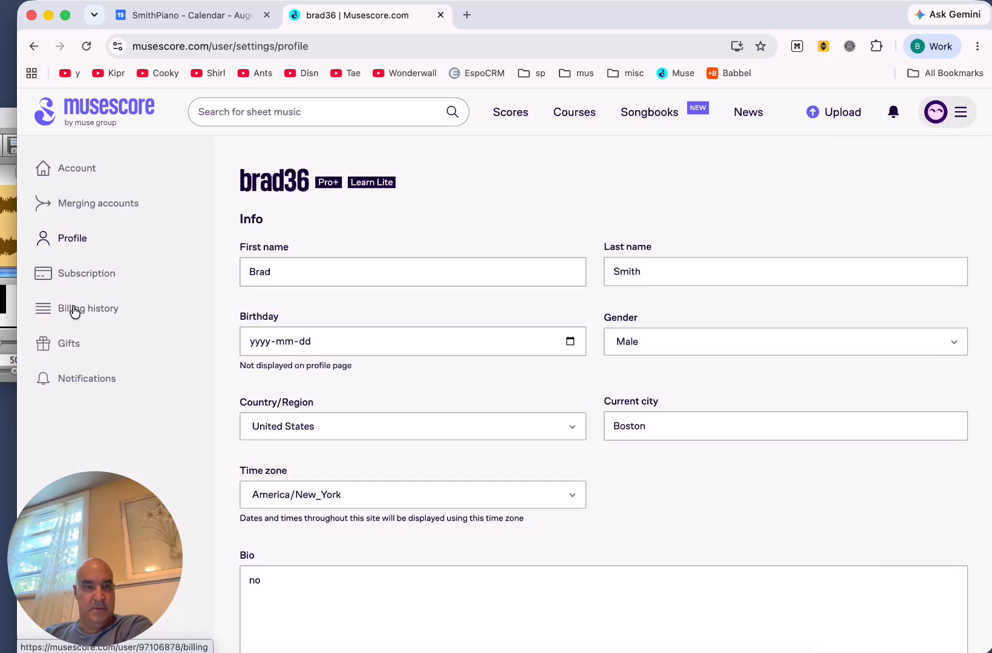
left_click(80, 277)
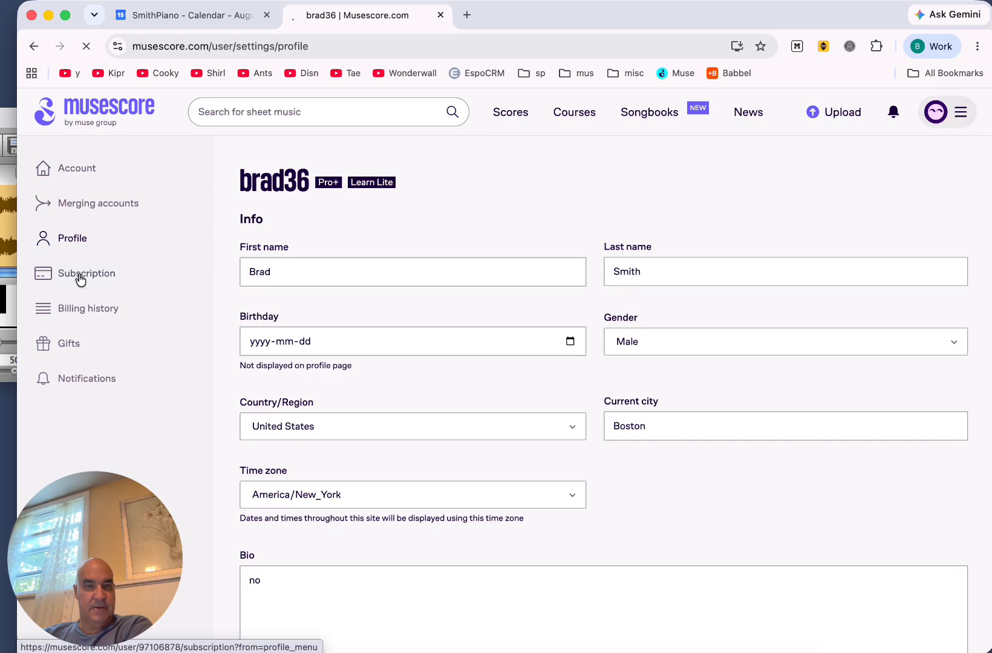
mouse_move(328, 189)
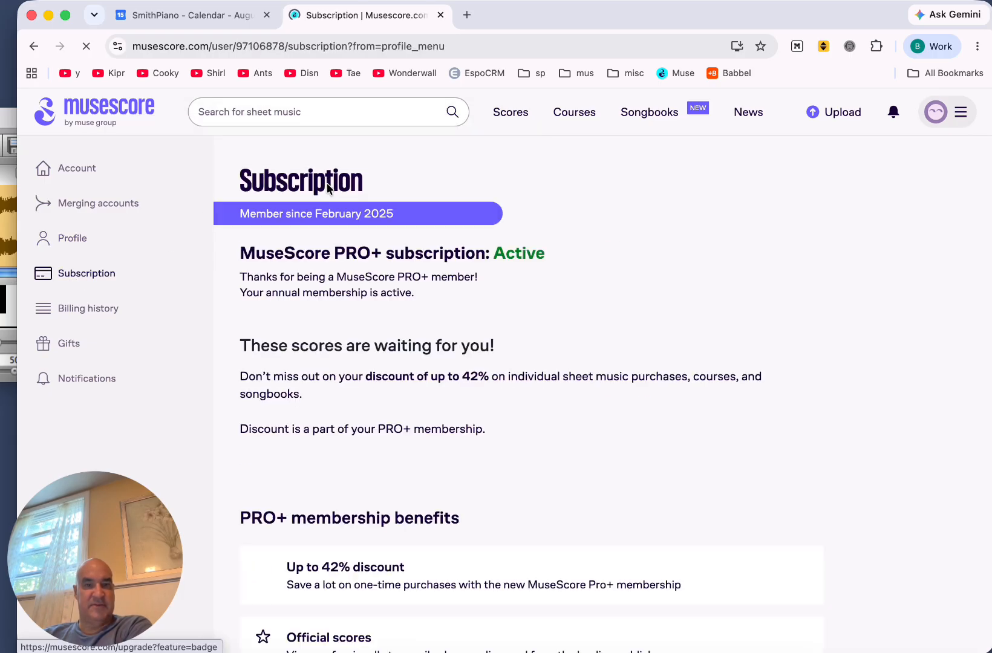
scroll(366, 347, "down", 4)
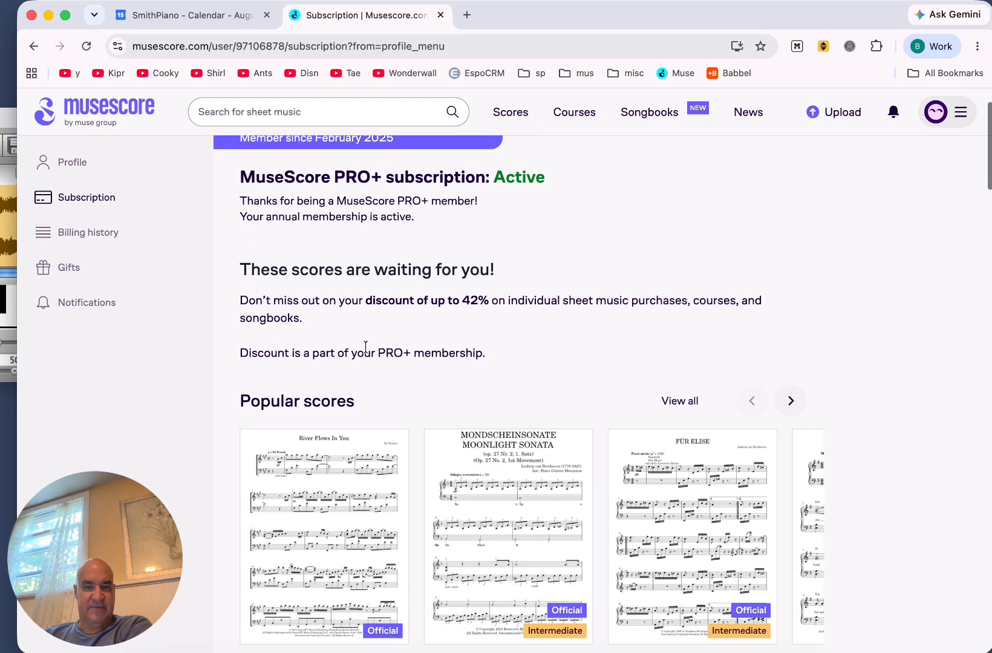
scroll(361, 332, "up", 4)
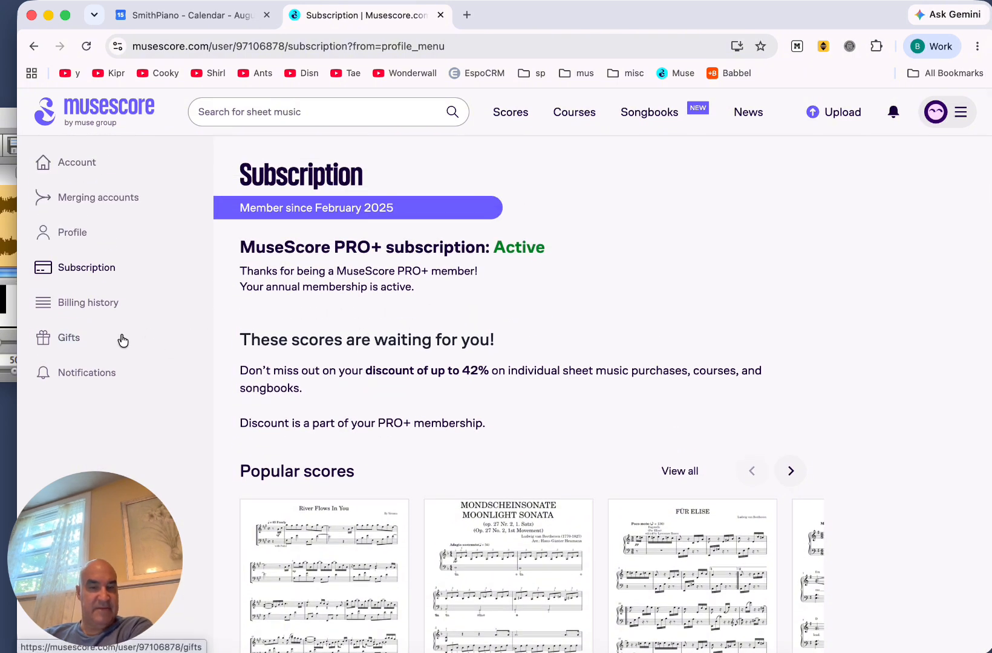
Open the billing history and highlight the Musescore PRO+ charge in the Feb 26, 2026 entry.
left_click(87, 306)
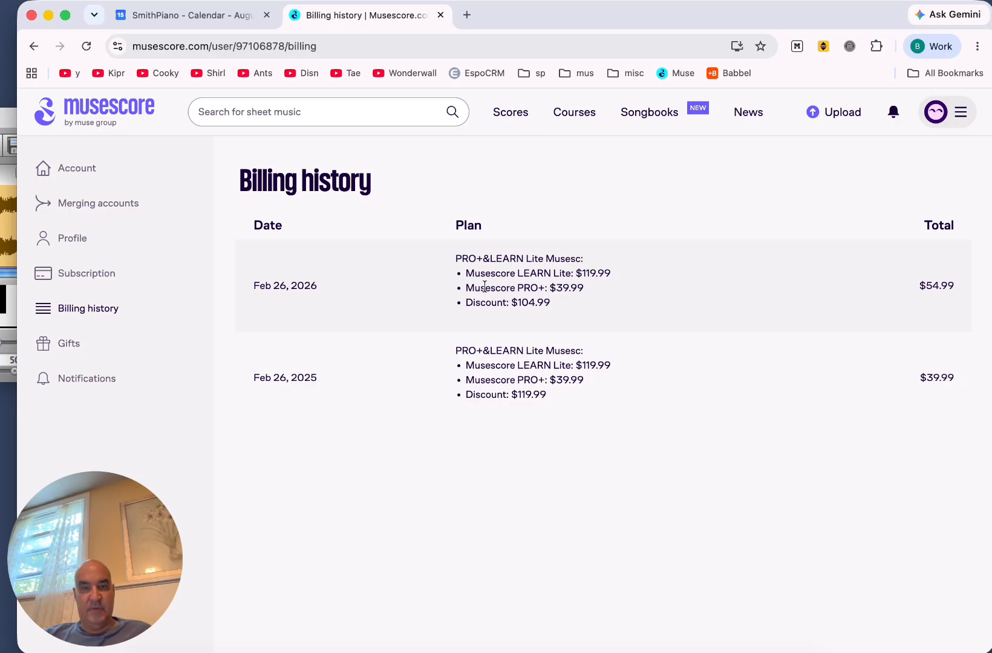
left_click_drag(465, 288, 626, 295)
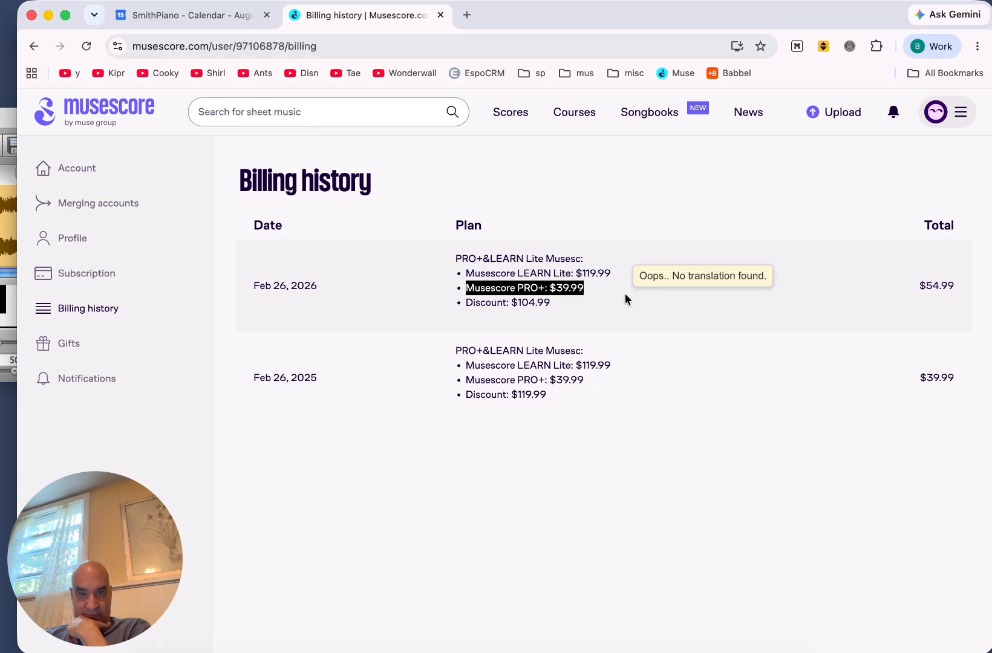
left_click(452, 461)
Return to the MuseScore home page, review the upload page's conversion options, and open the PDF to MSCZ converter.
left_click(83, 109)
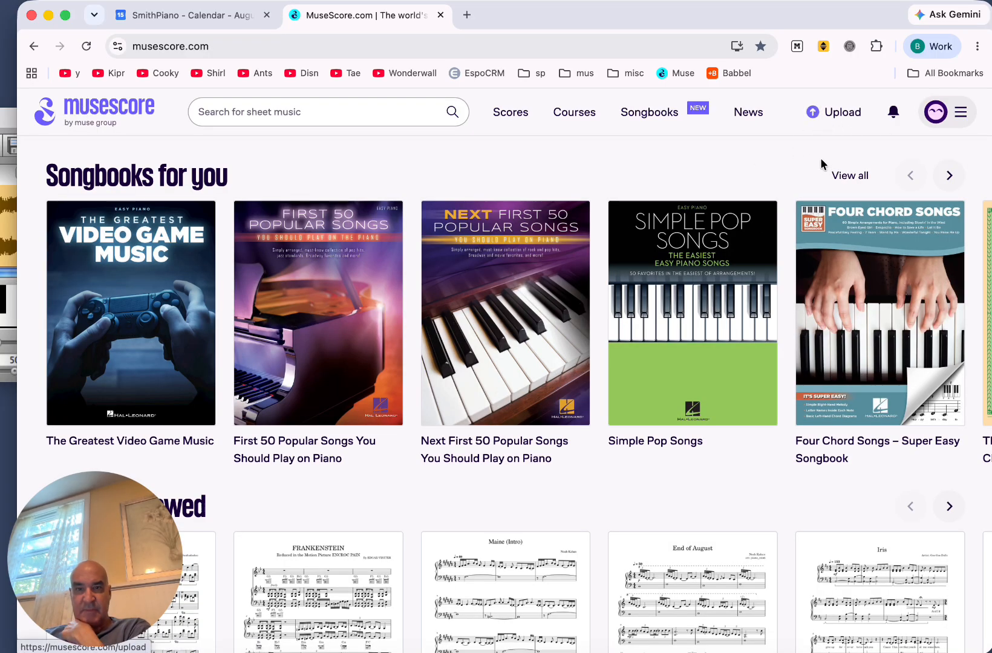
left_click(831, 114)
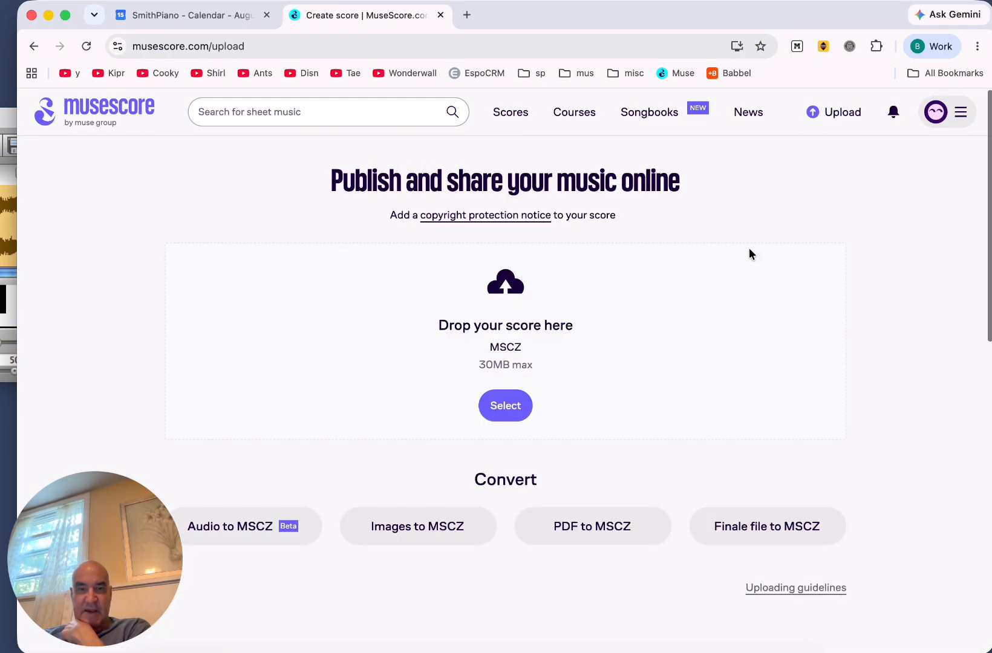
scroll(748, 248, "down", 5)
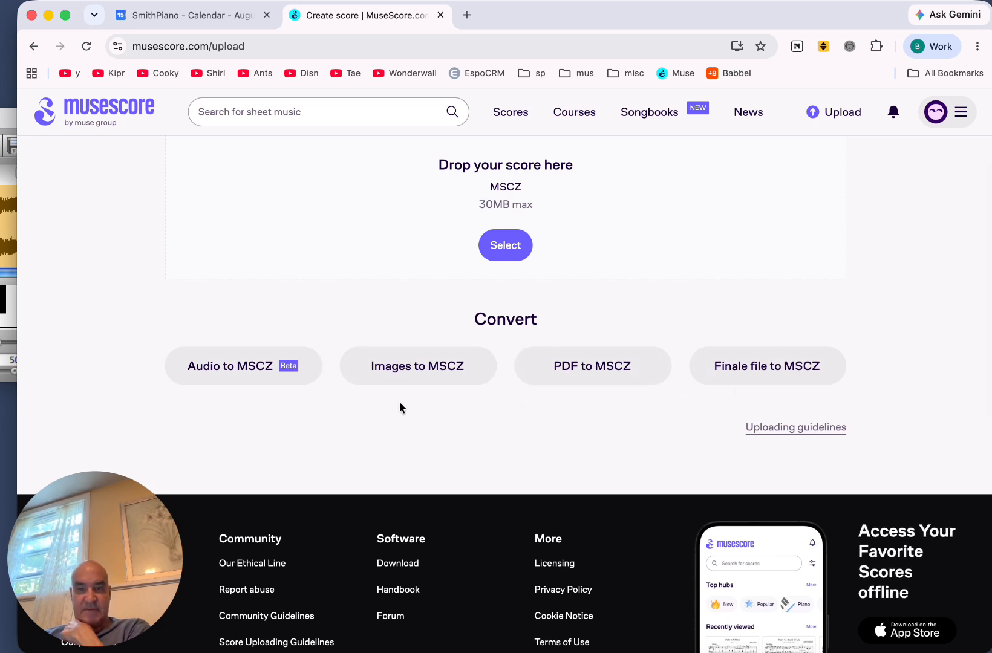
scroll(475, 390, "up", 1)
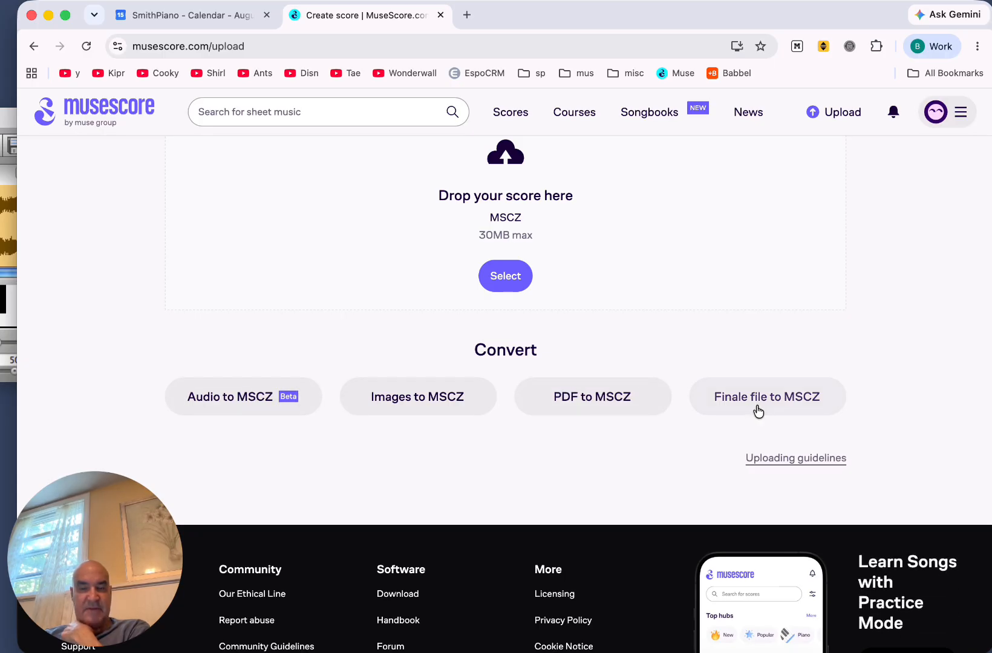
scroll(698, 423, "up", 1)
scroll(699, 423, "down", 1)
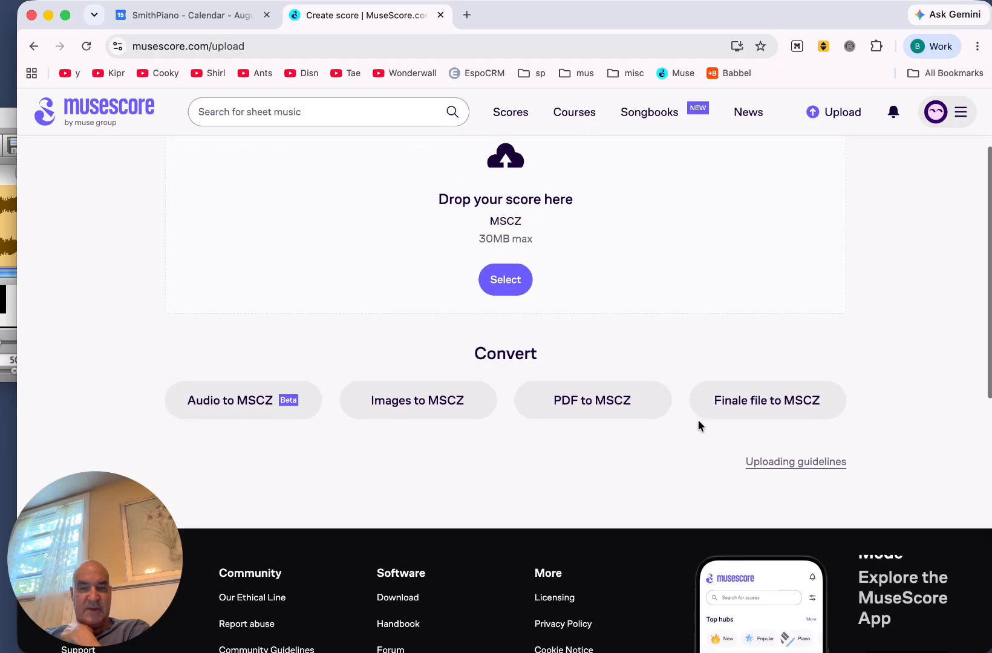
left_click(603, 404)
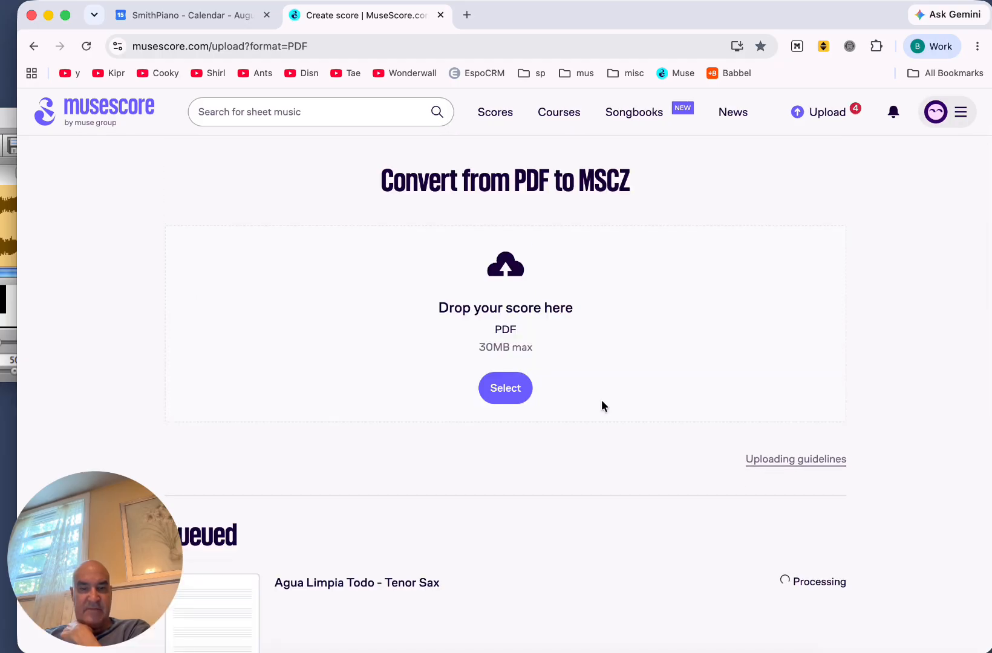
left_click(507, 388)
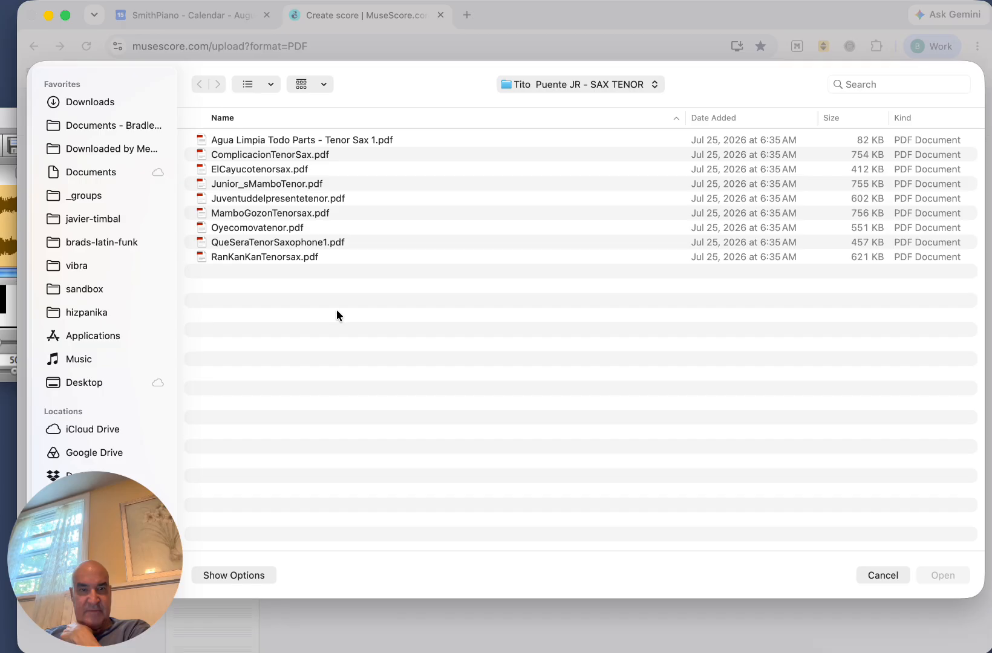
left_click(643, 85)
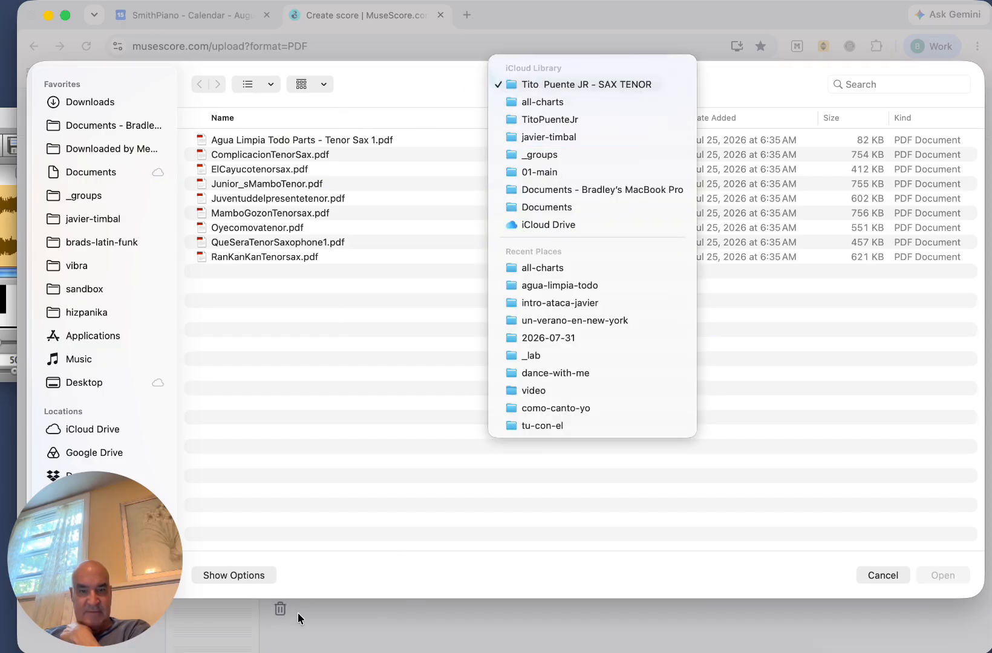
left_click(321, 638)
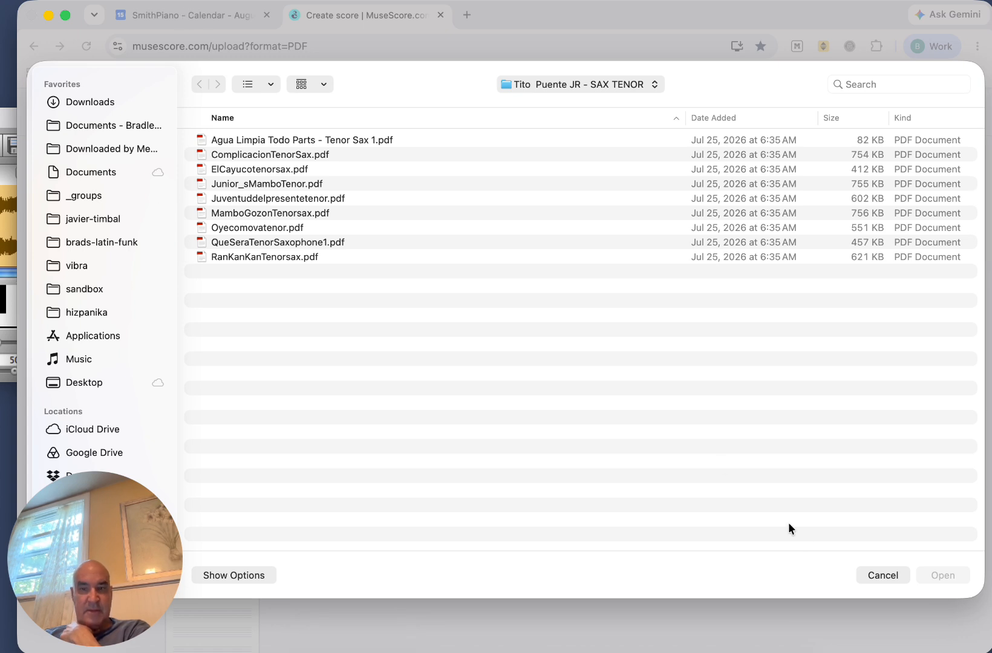
left_click(887, 574)
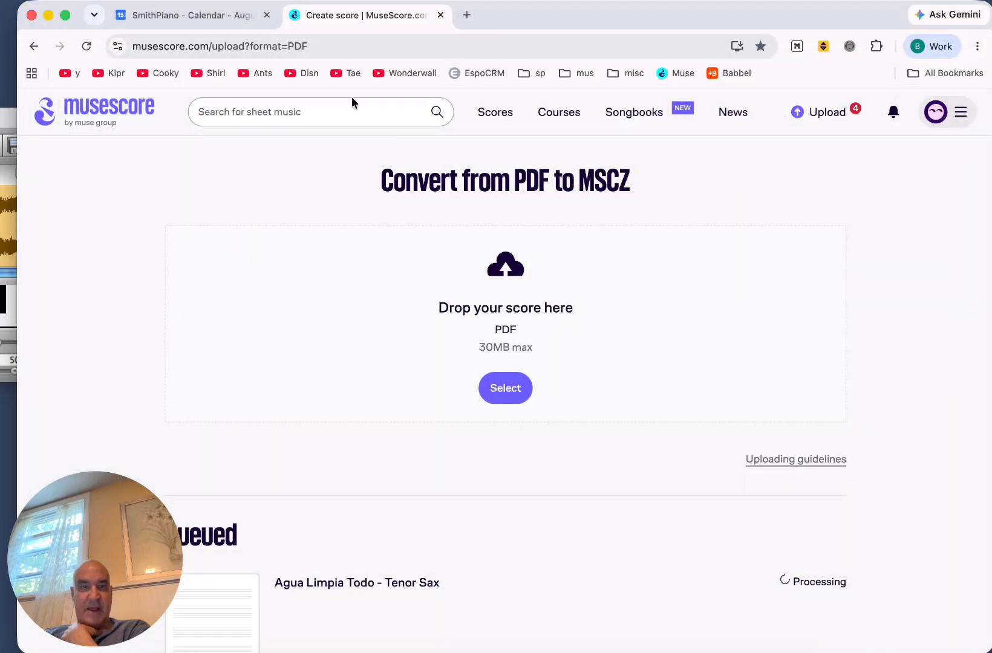
Open Gmail in a new tab and read Musescore's "We couldn't process your file" message, highlighting the Agua Limpia Todo - Tenor Sax file name.
left_click(467, 15)
left_click(854, 114)
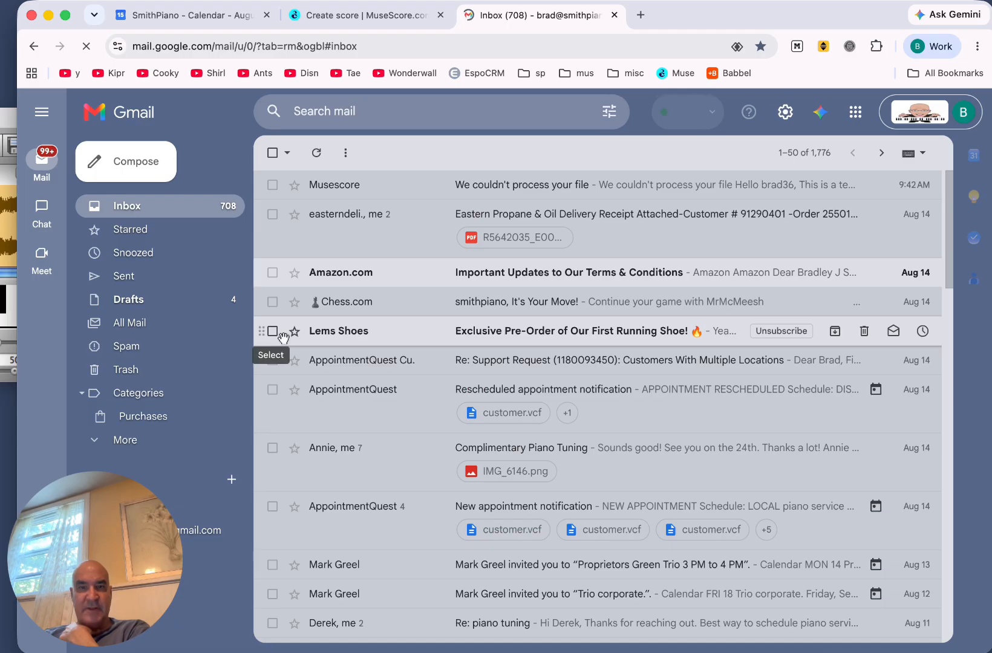
left_click(354, 188)
scroll(487, 426, "down", 3)
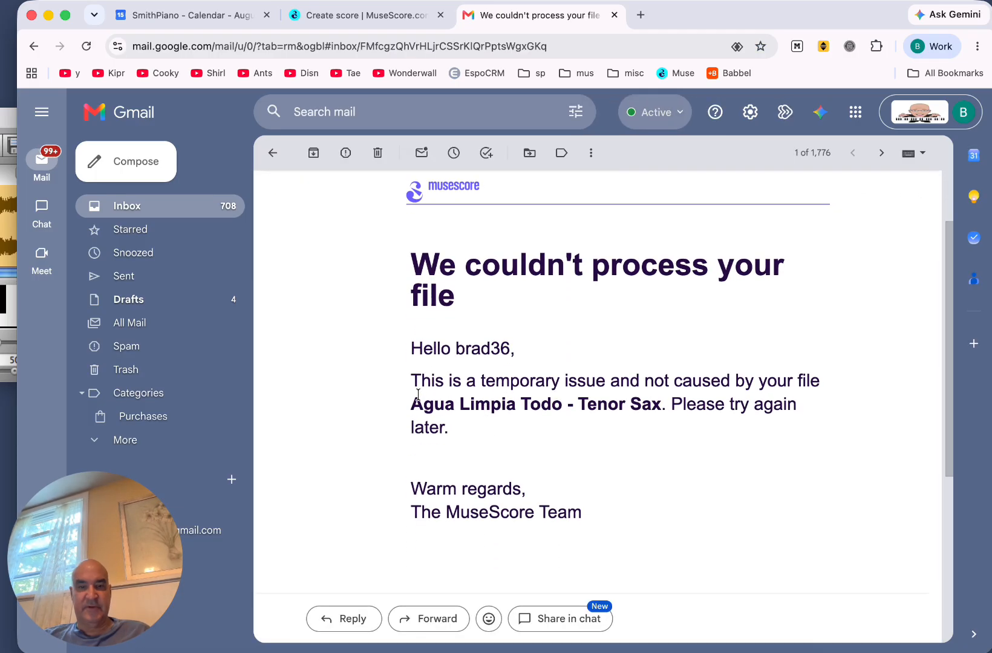
left_click_drag(422, 400, 641, 406)
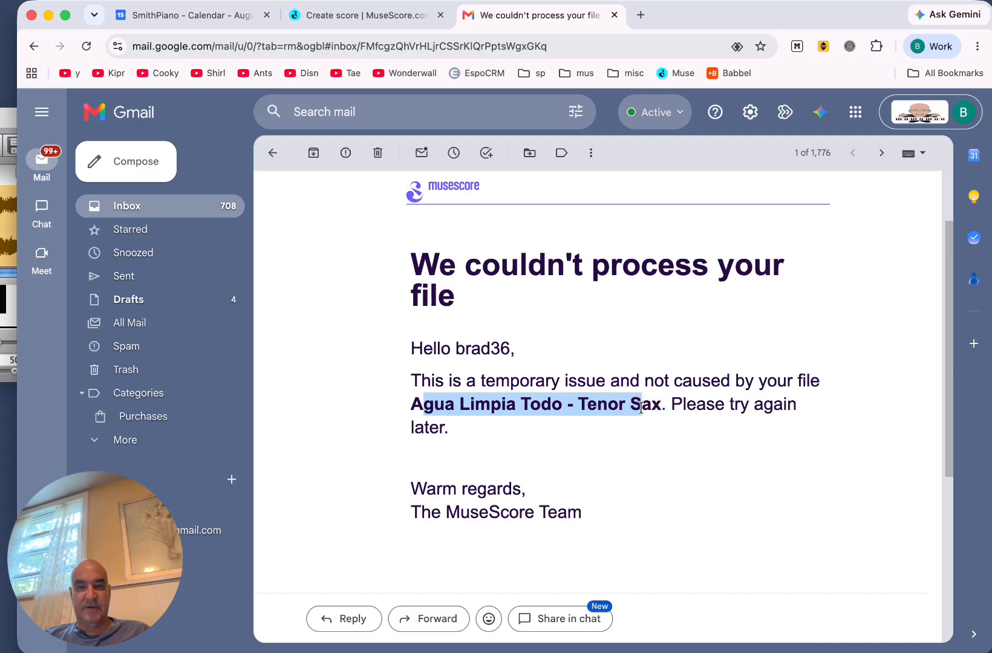
Return to the MuseScore PDF converter and upload Agua Limpia Todo Parts - Tenor Sax 1.pdf from the Tito Puente JR - SAX TENOR folder.
left_click(348, 16)
left_click(506, 387)
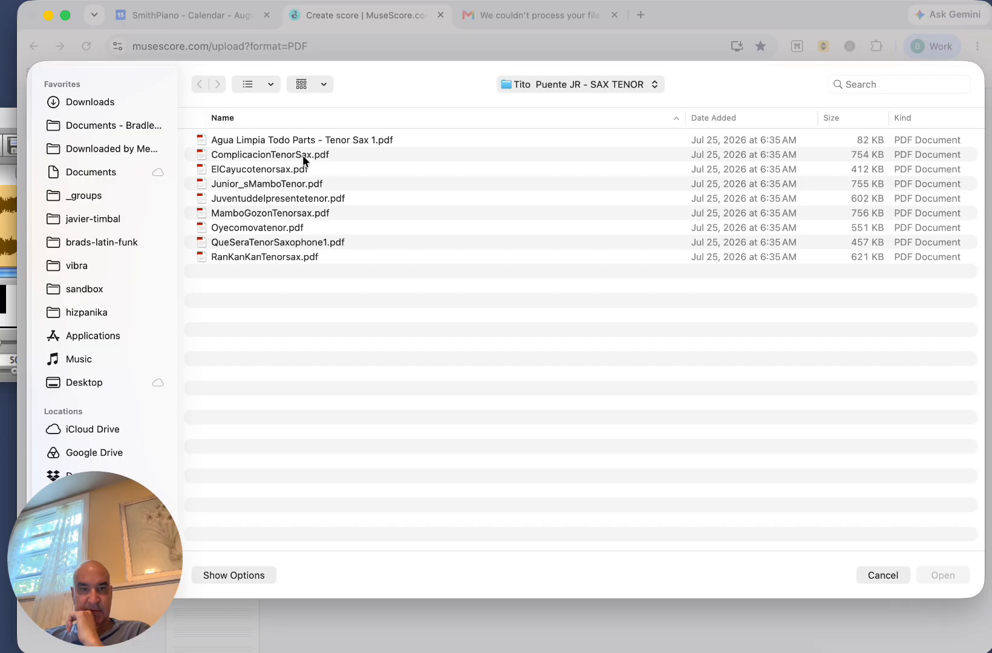
left_click(348, 138)
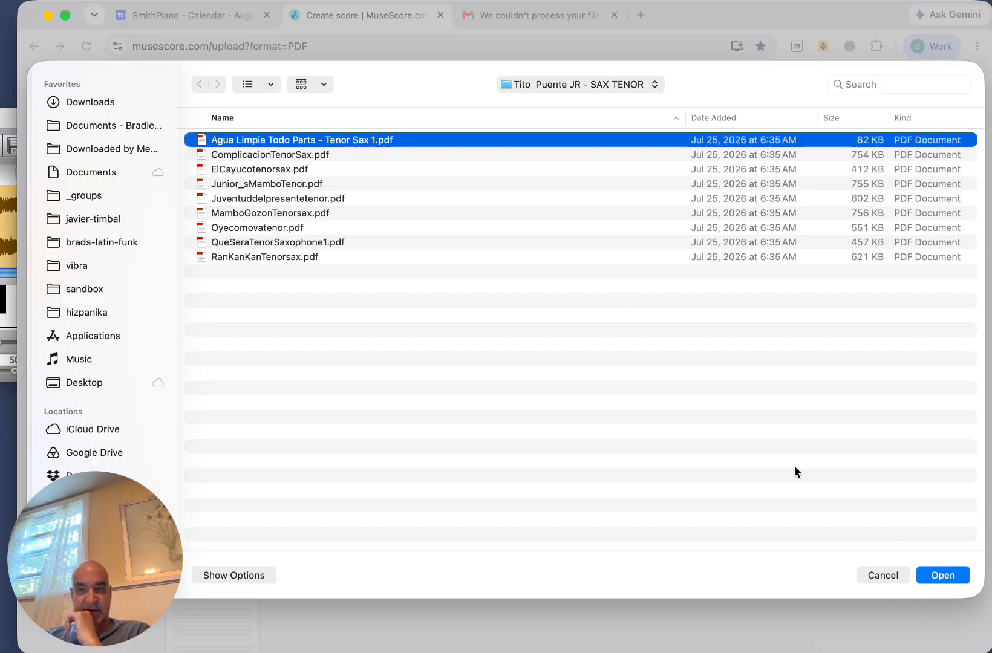
left_click(943, 575)
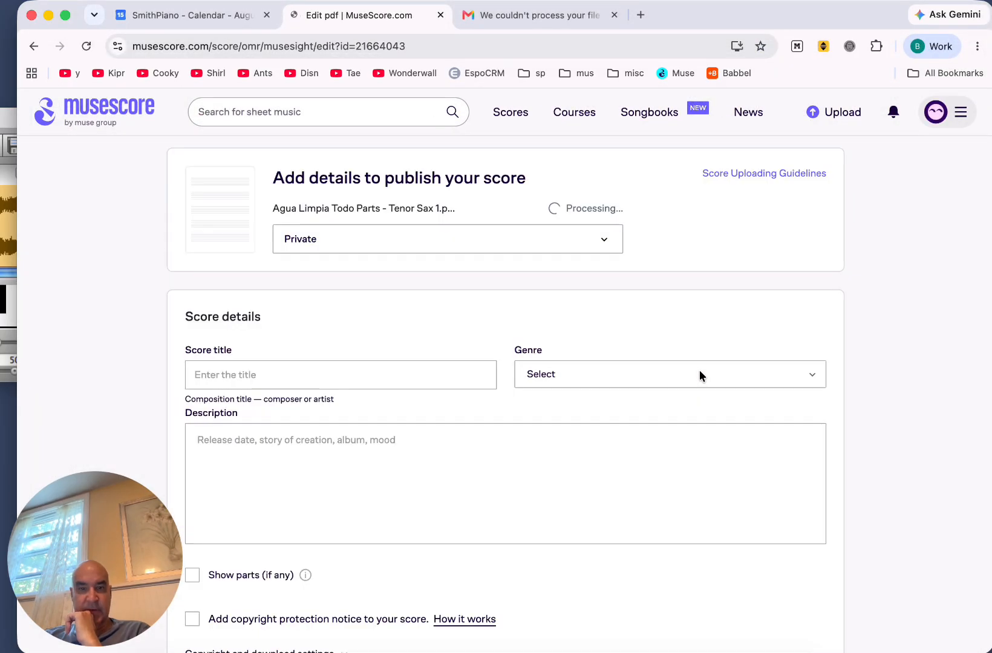
Enter "Agua Limpia Todo - Tenor Sax" as the score title.
left_click(231, 373)
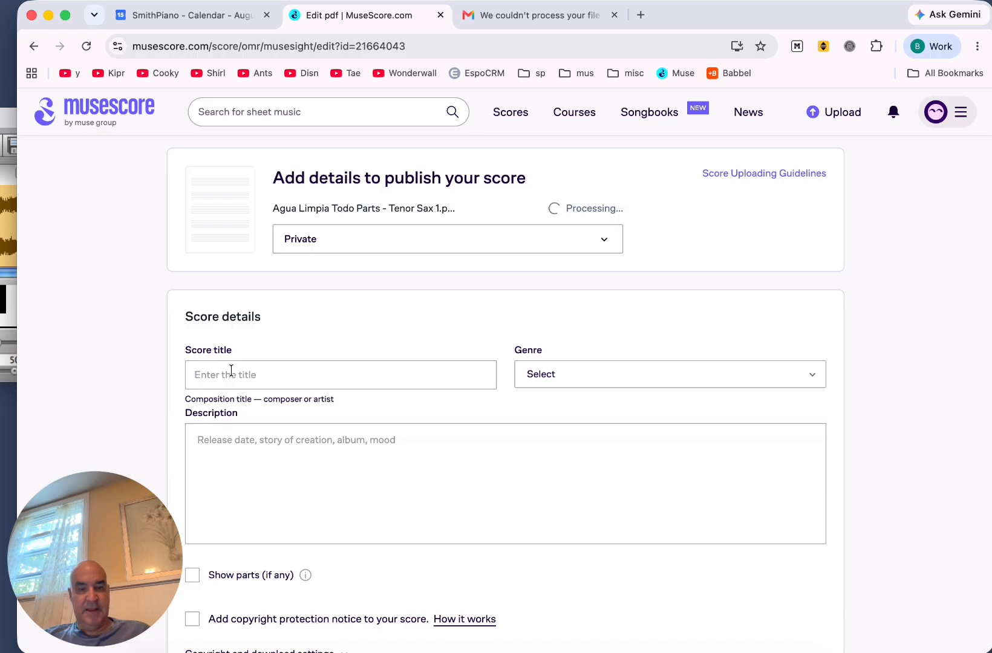
type("Agua Limpia Todo")
type("- ")
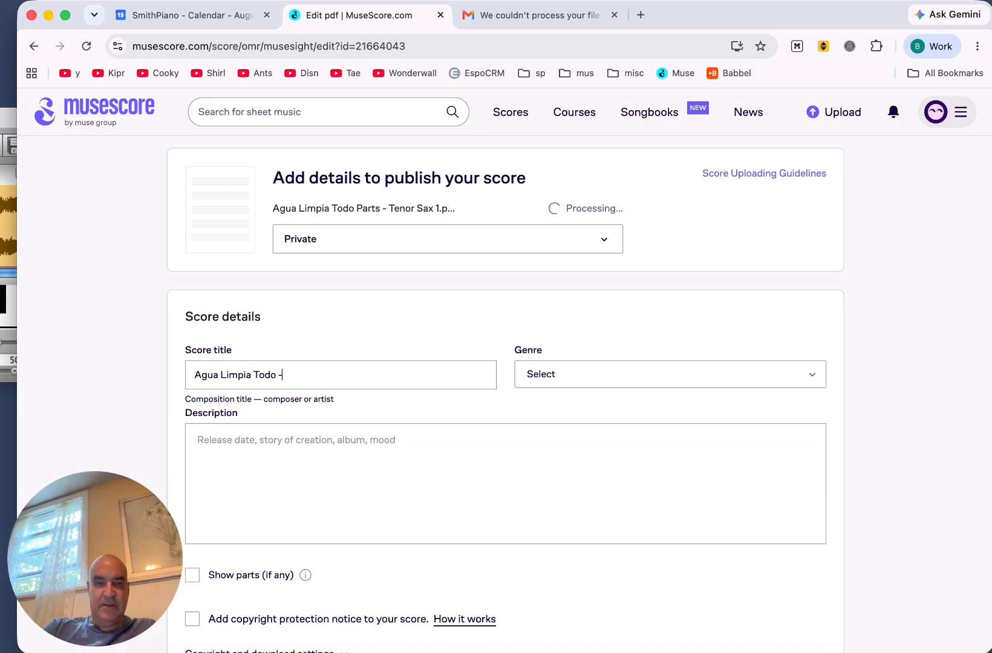
type("Tenor Sa")
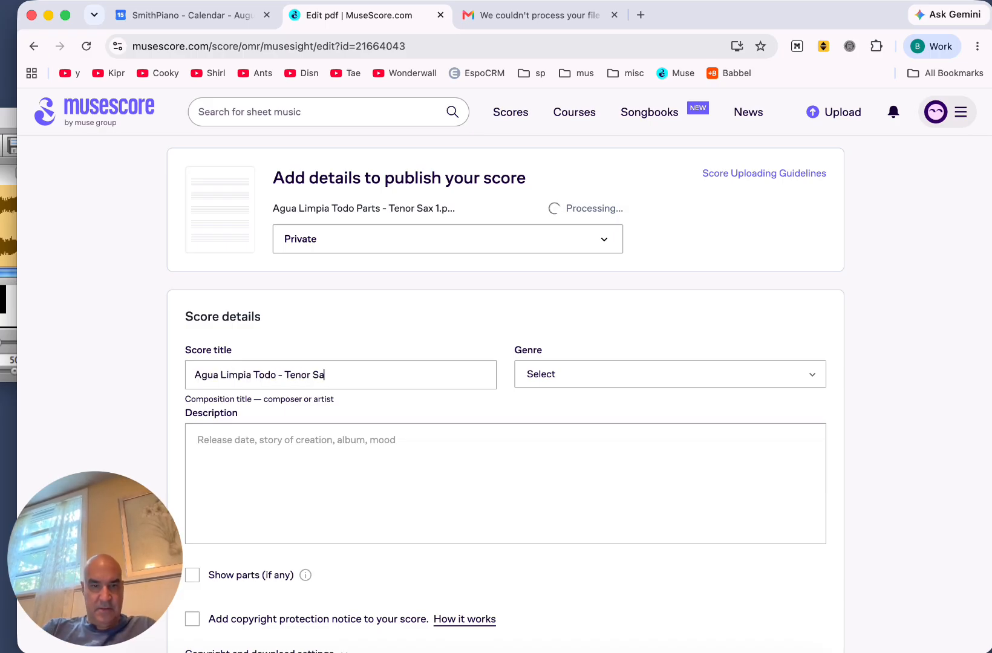
type("x")
scroll(490, 369, "down", 2)
scroll(309, 260, "up", 1)
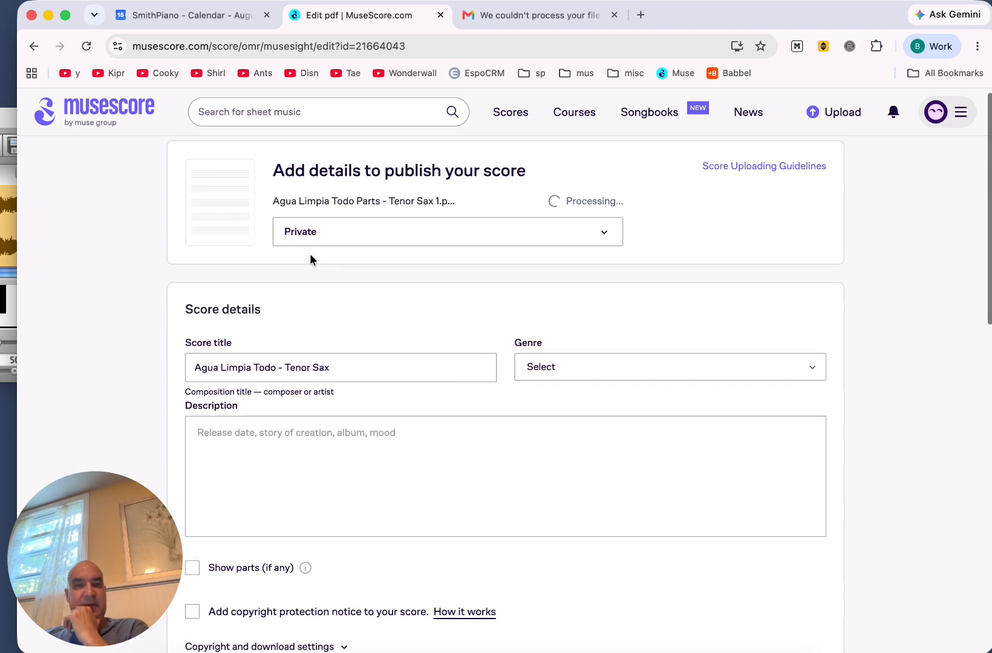
Check the available genres without choosing one, and submit the private score's details for processing.
left_click(545, 365)
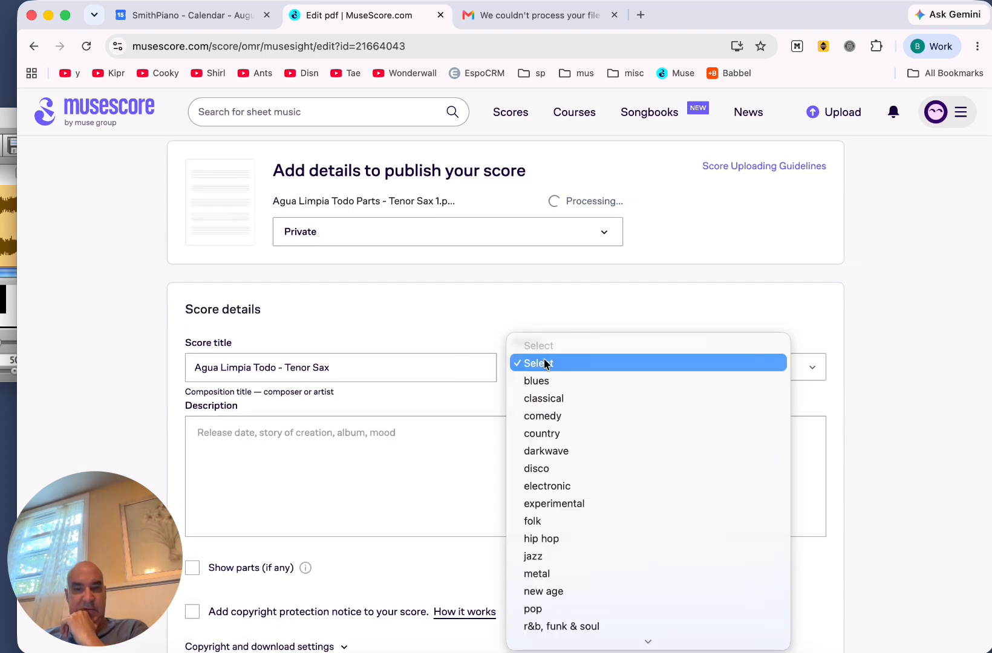
scroll(703, 474, "down", 2)
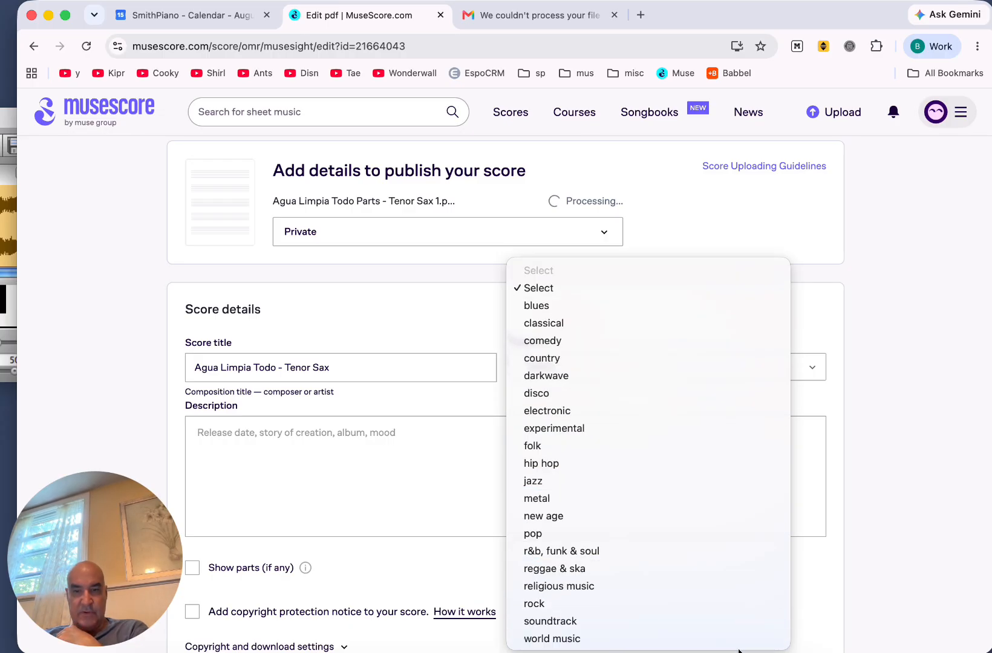
left_click(356, 487)
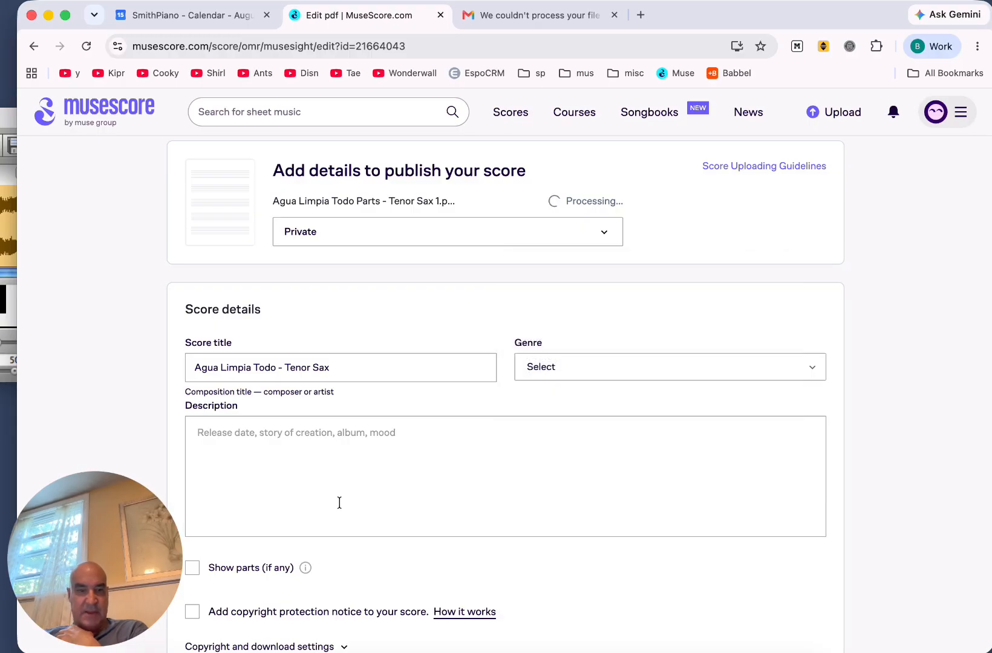
scroll(339, 506, "down", 7)
left_click(195, 266)
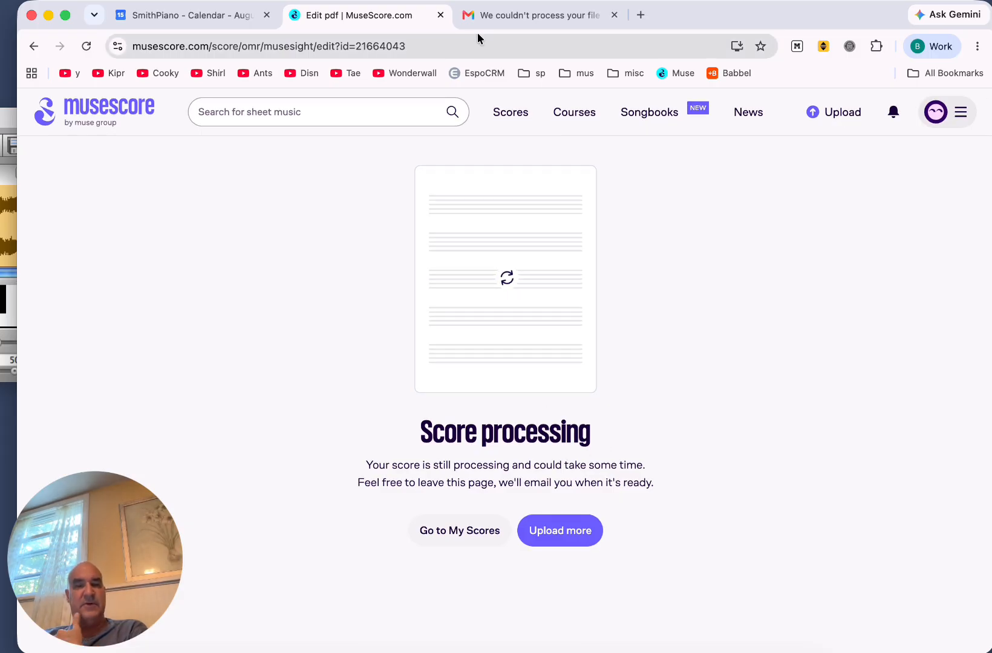
Make Gmail the first browser tab, close the calendar tab, and return to the mail inbox.
left_click_drag(492, 16, 190, 18)
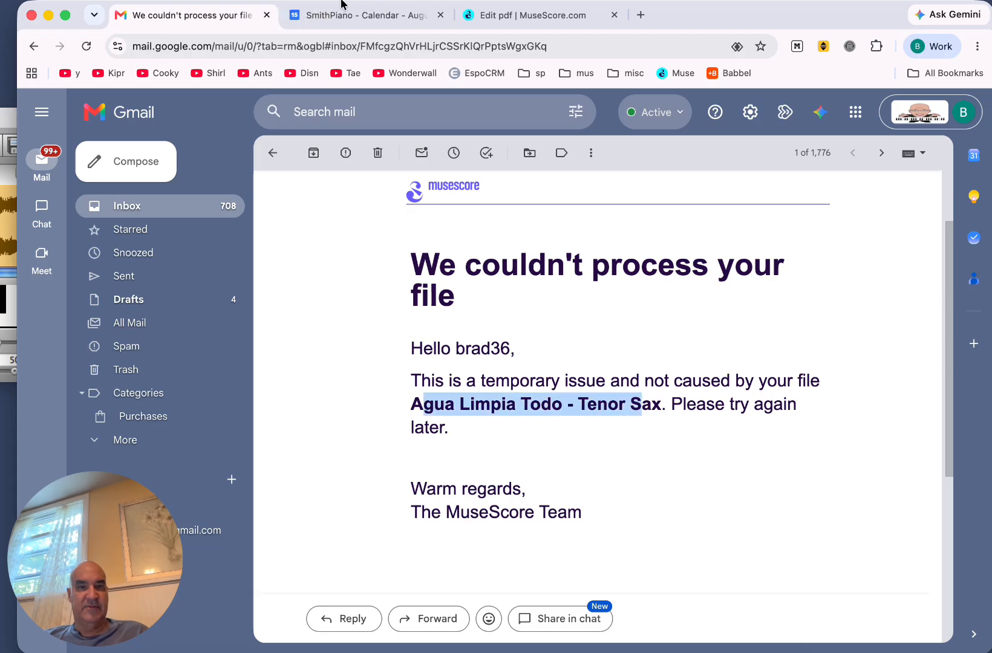
left_click(440, 15)
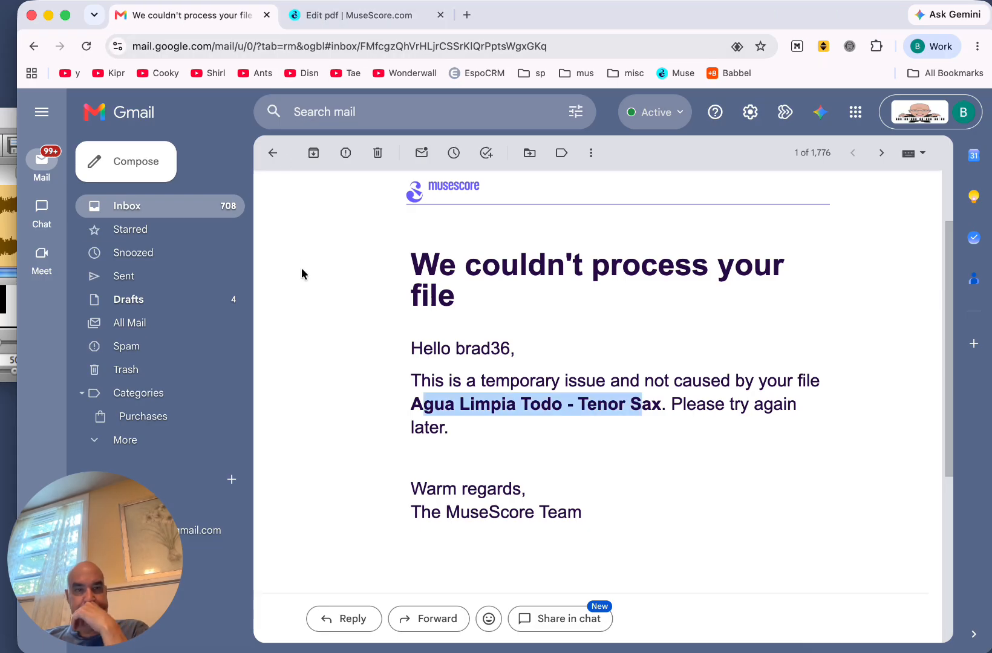
left_click(168, 208)
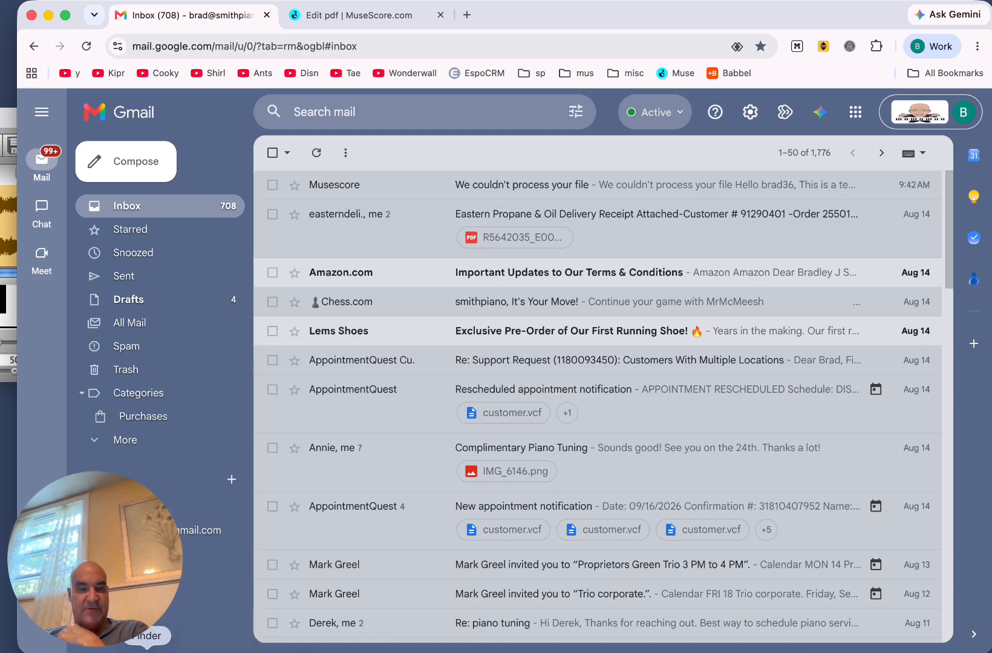
Switch to Finder, enlarge its window, and open the agua-limpia-todo folder in the _lab folder of brads-latin-funk.
left_click(147, 650)
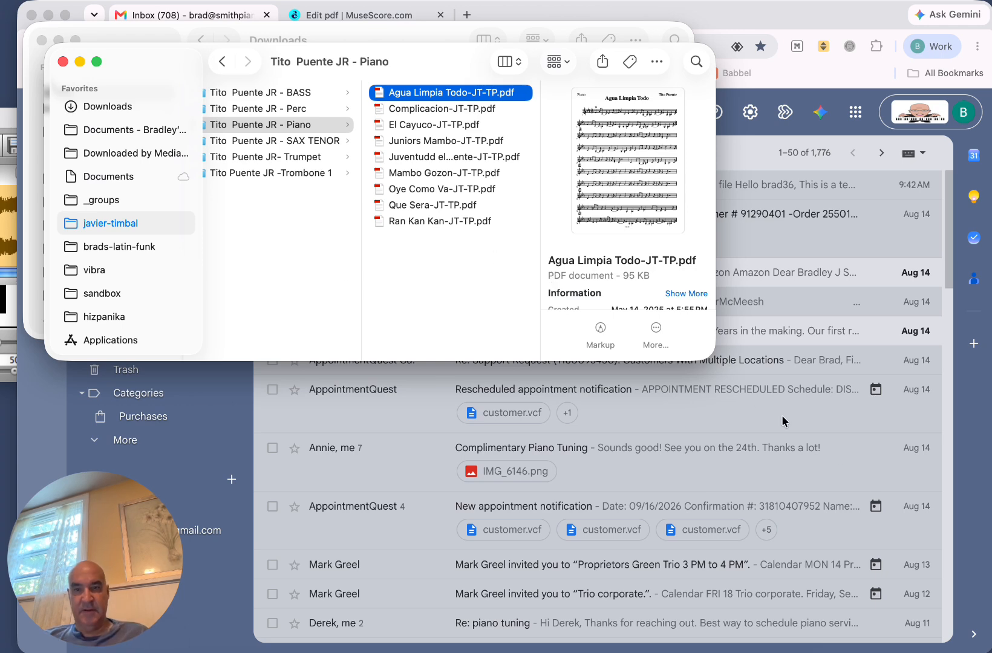
scroll(426, 254, "left", 3)
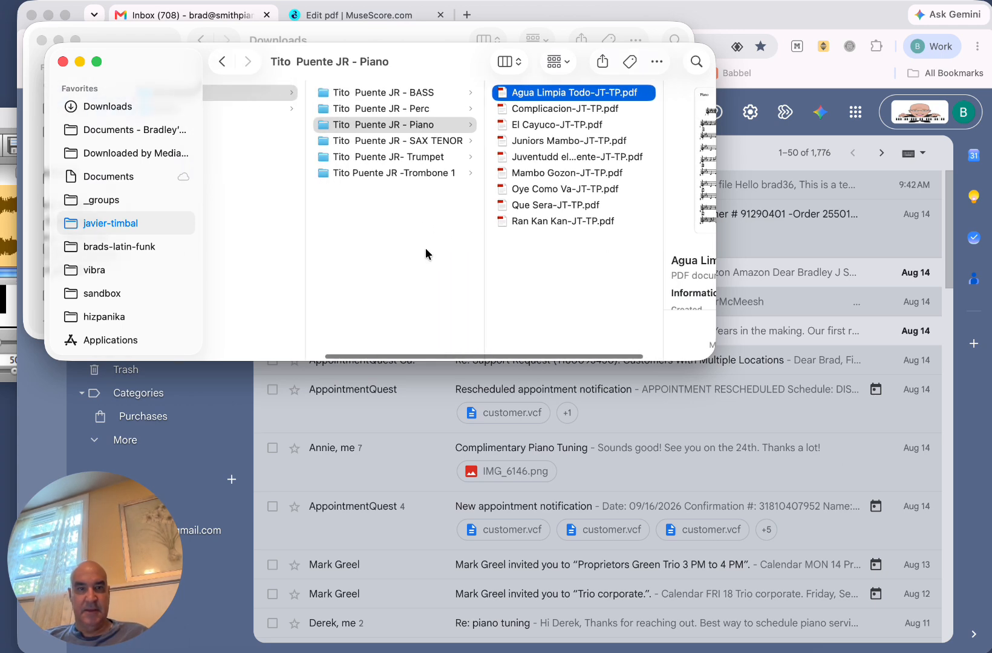
left_click_drag(701, 361, 958, 550)
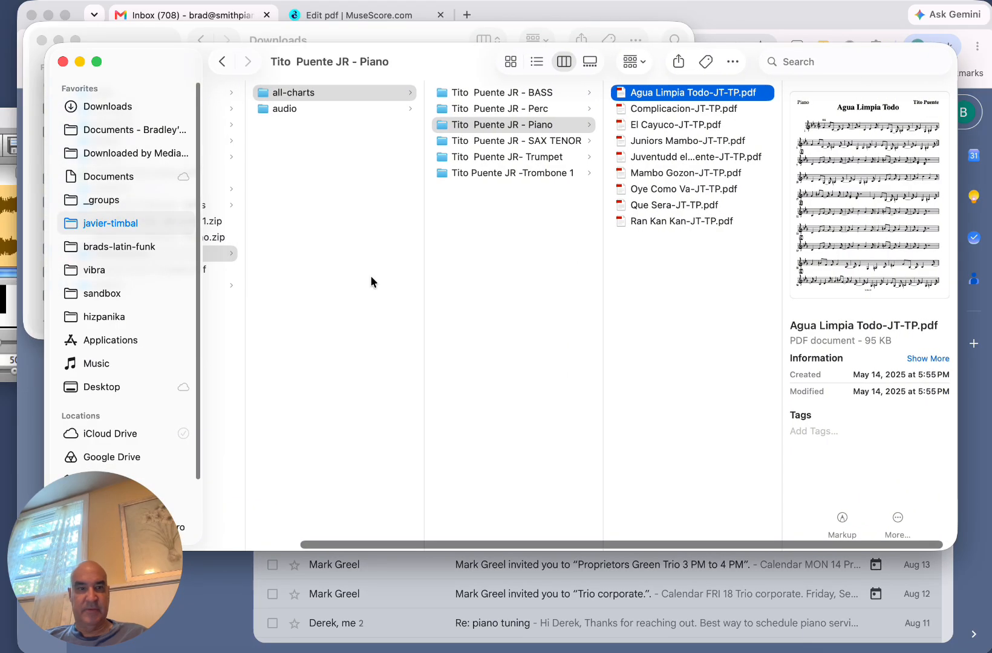
left_click(70, 245)
left_click(245, 90)
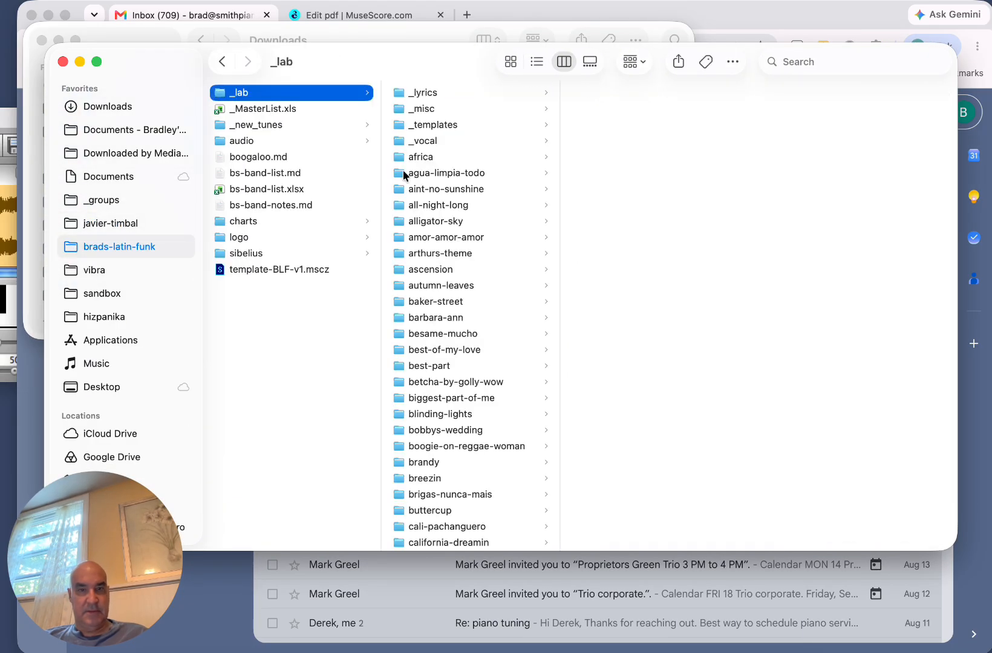
left_click(400, 174)
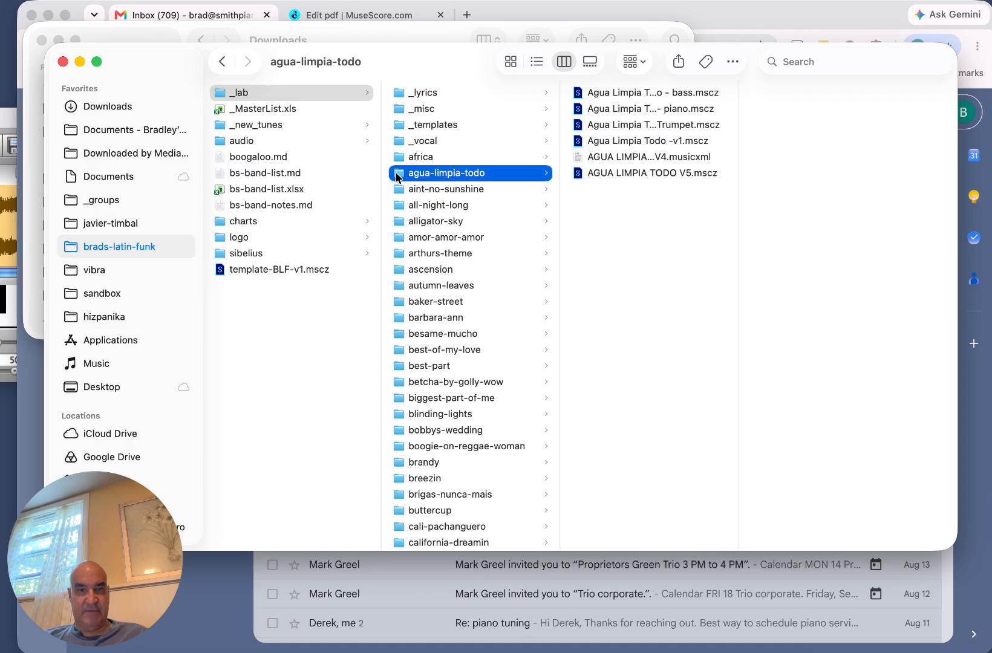
Add the agua-limpia-todo folder to the Finder favorites, open it from there, and widen the column to fit the full file names.
left_click_drag(397, 177, 85, 191)
left_click(94, 198)
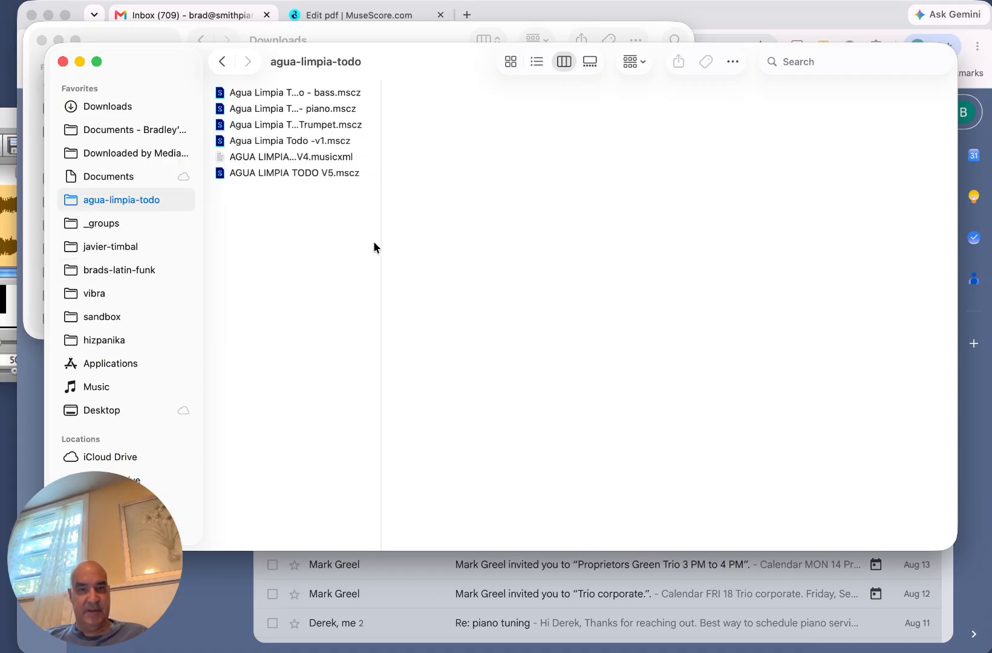
left_click_drag(379, 242, 509, 243)
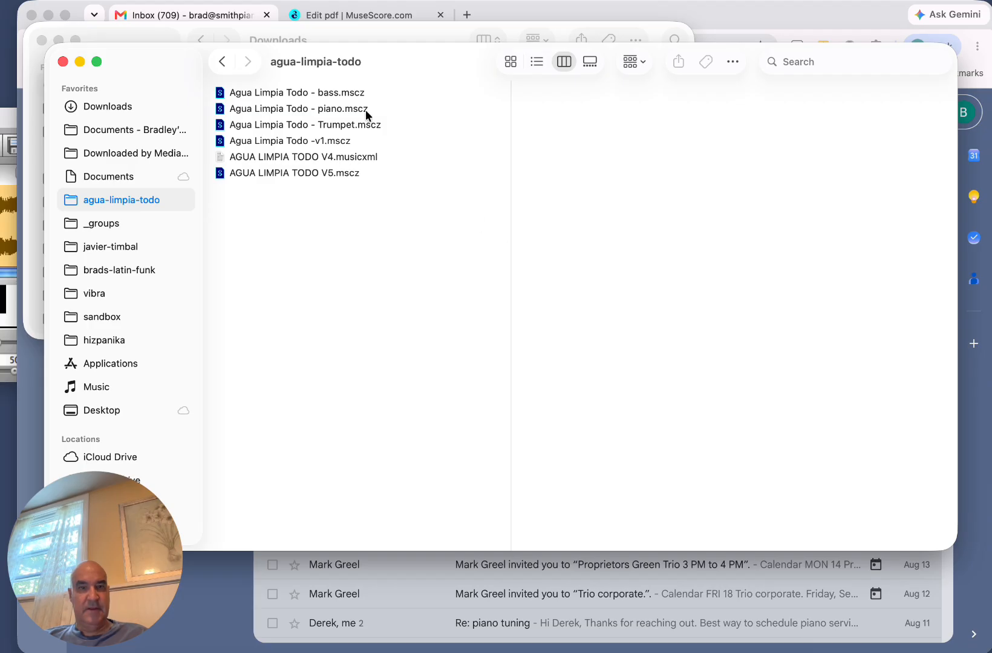
Inspect the bass, piano and Trumpet MSCZ files, the V4 MusicXML and the V5 MSCZ, and minimize the folder window.
left_click(267, 96)
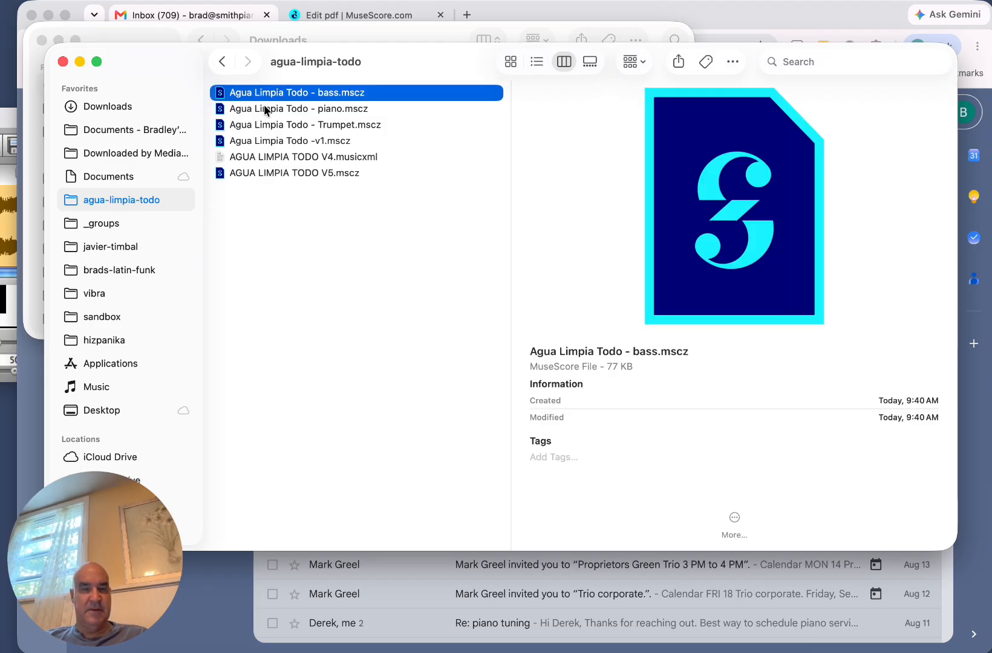
left_click(265, 108)
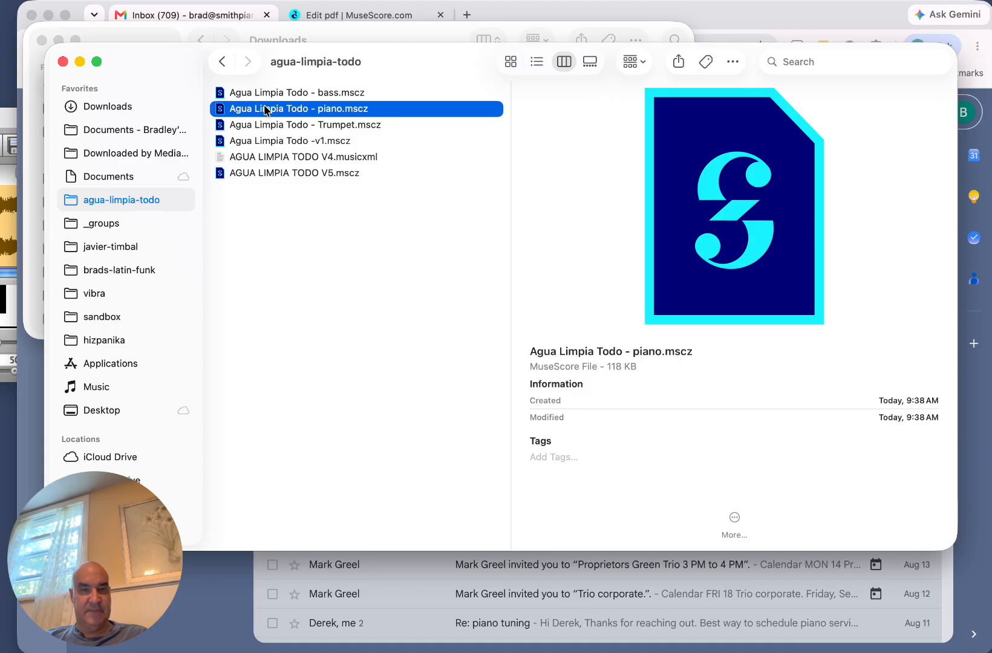
key("Down")
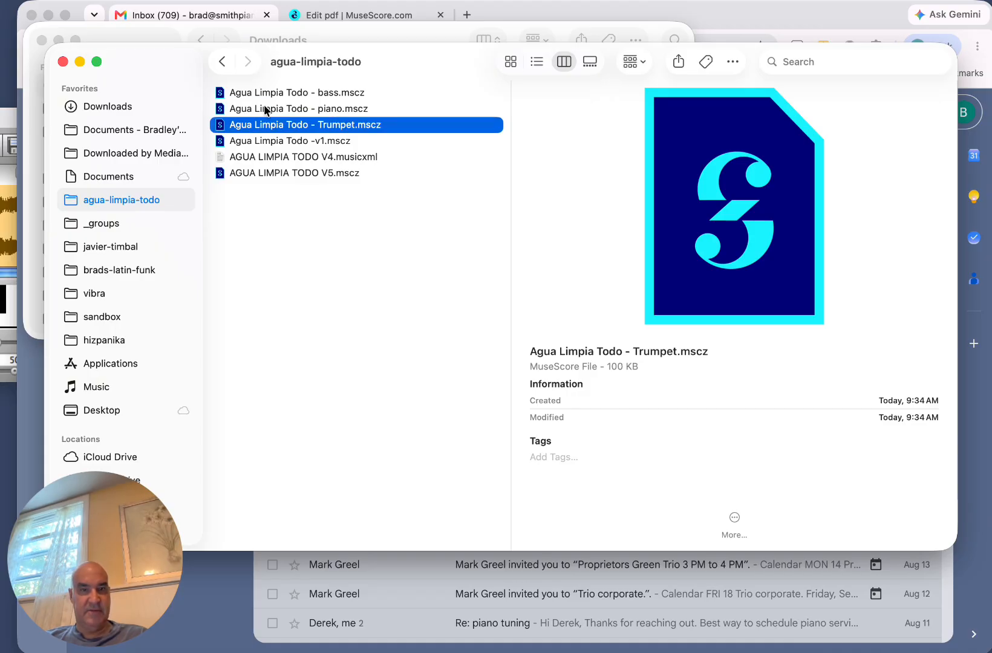
left_click(321, 156)
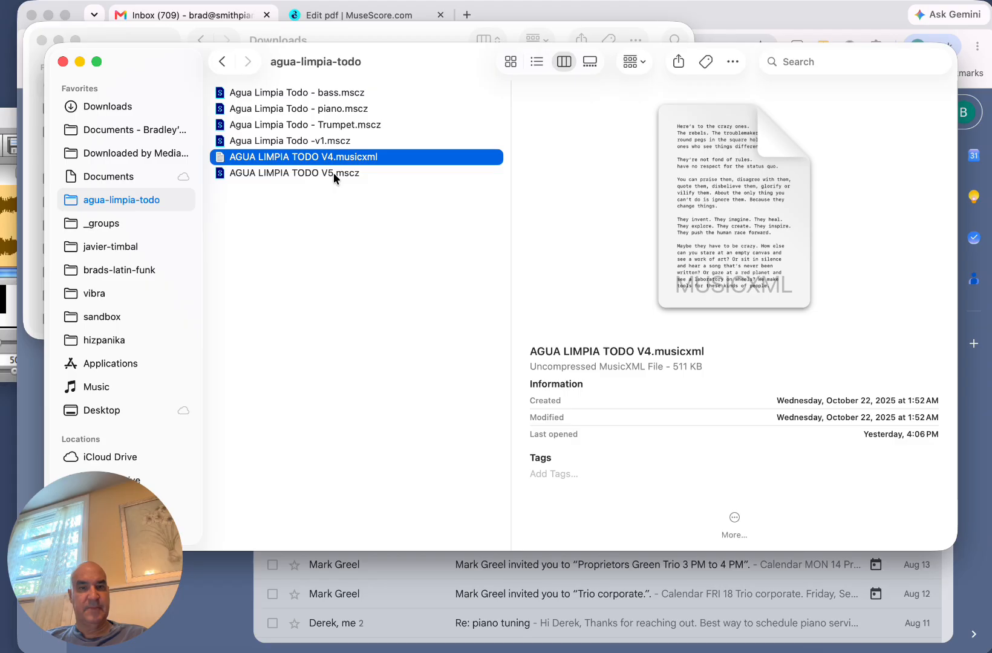
left_click(333, 172)
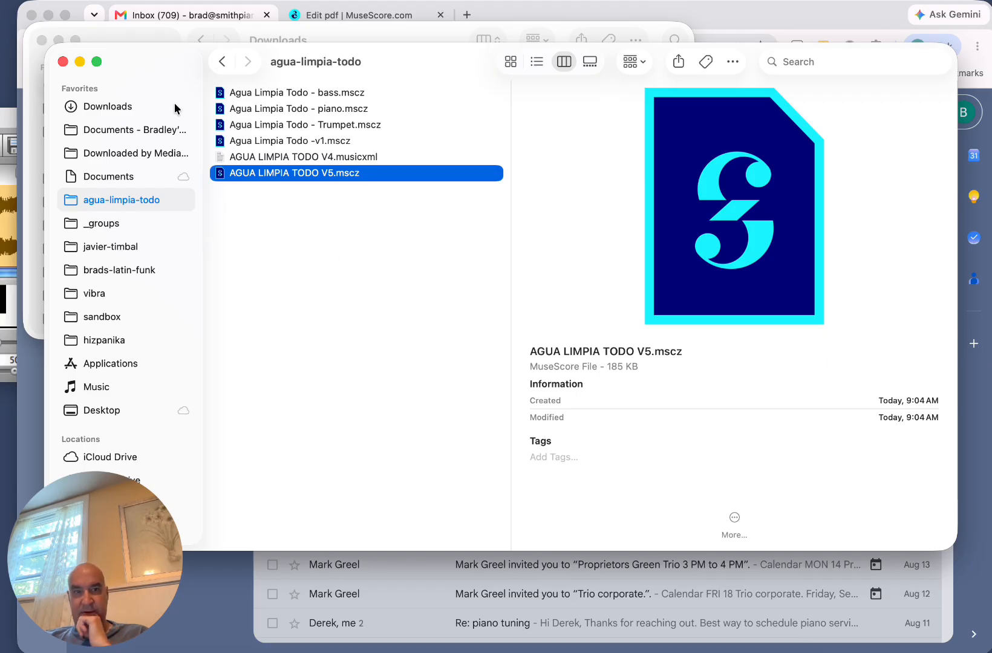
left_click(80, 62)
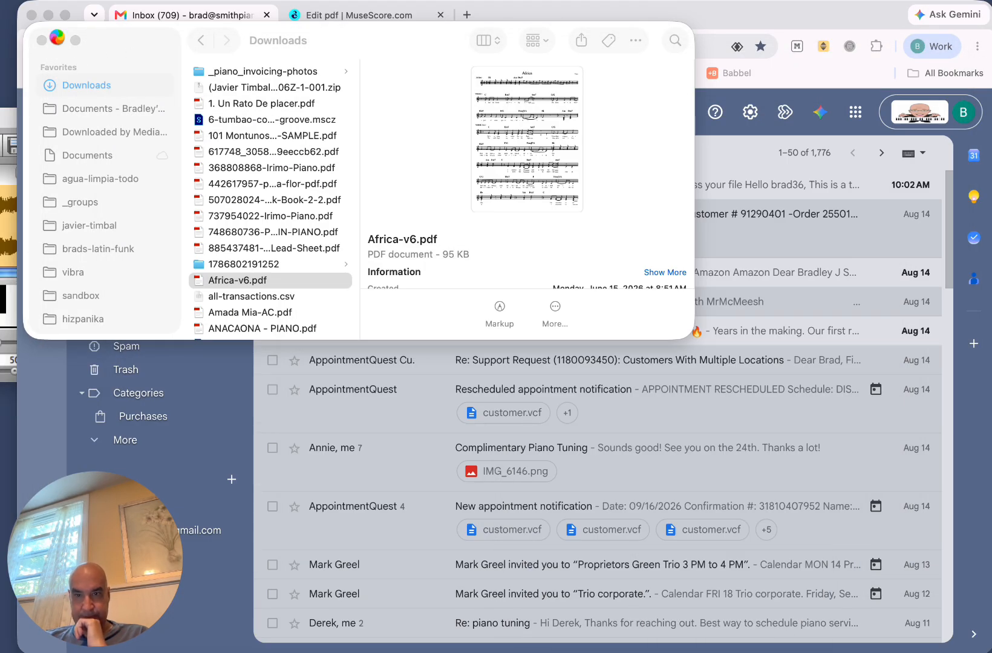
Switch back to the MuseScore tab, open the account's own scores, and review the uploaded Agua Limpia Todo parts.
left_click(382, 13)
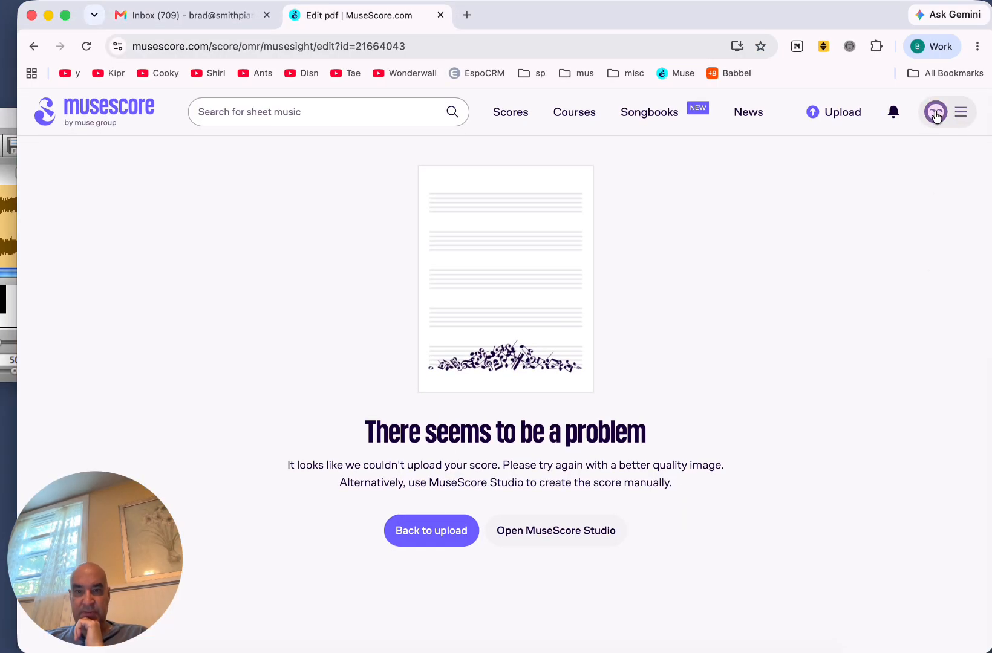
left_click(936, 114)
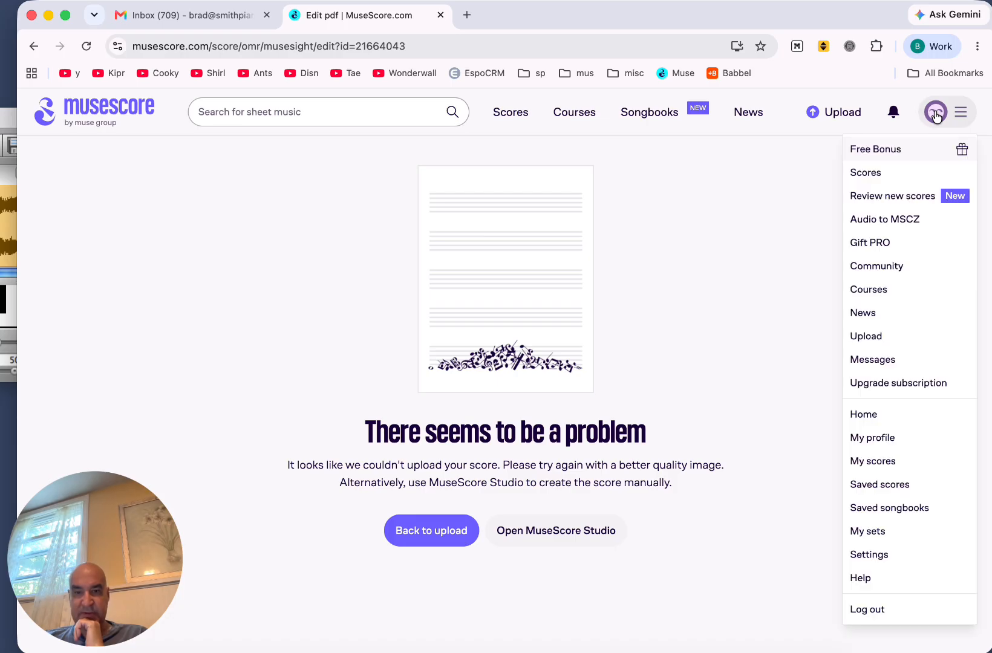
left_click(872, 175)
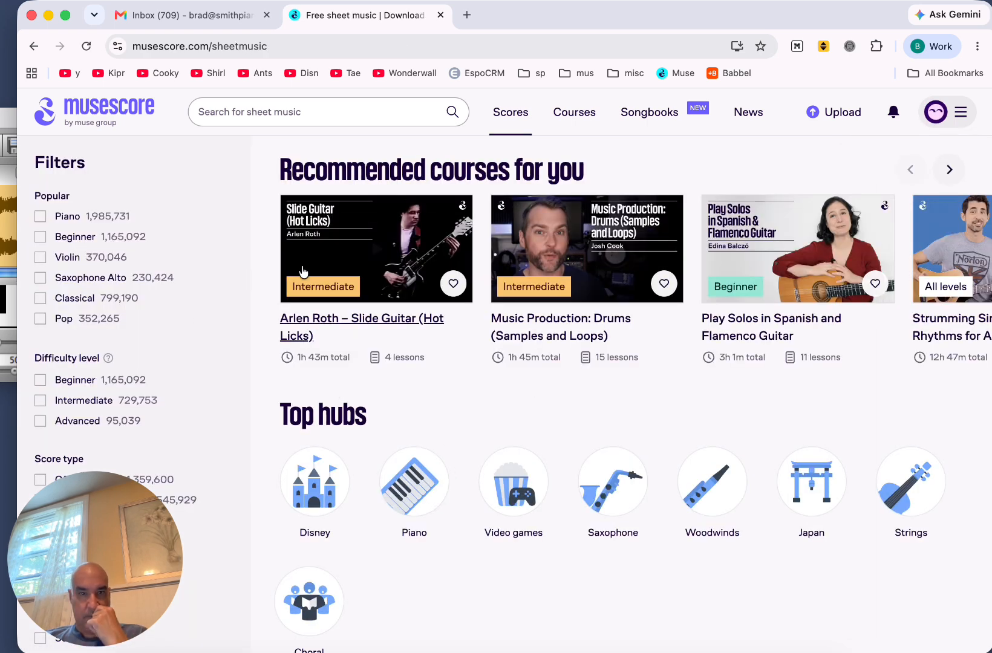
left_click(943, 112)
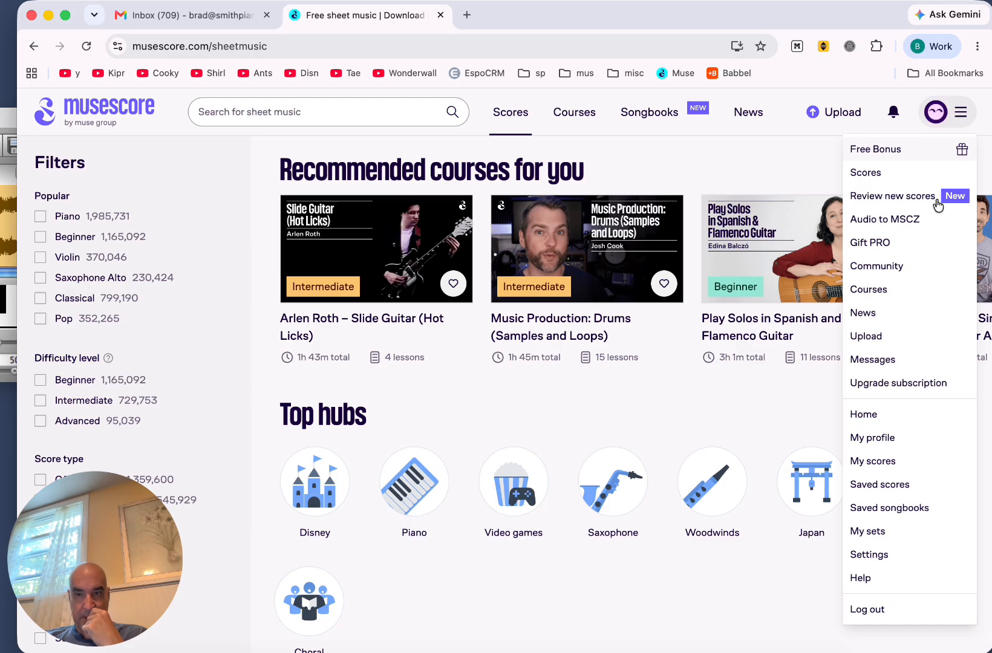
left_click(879, 461)
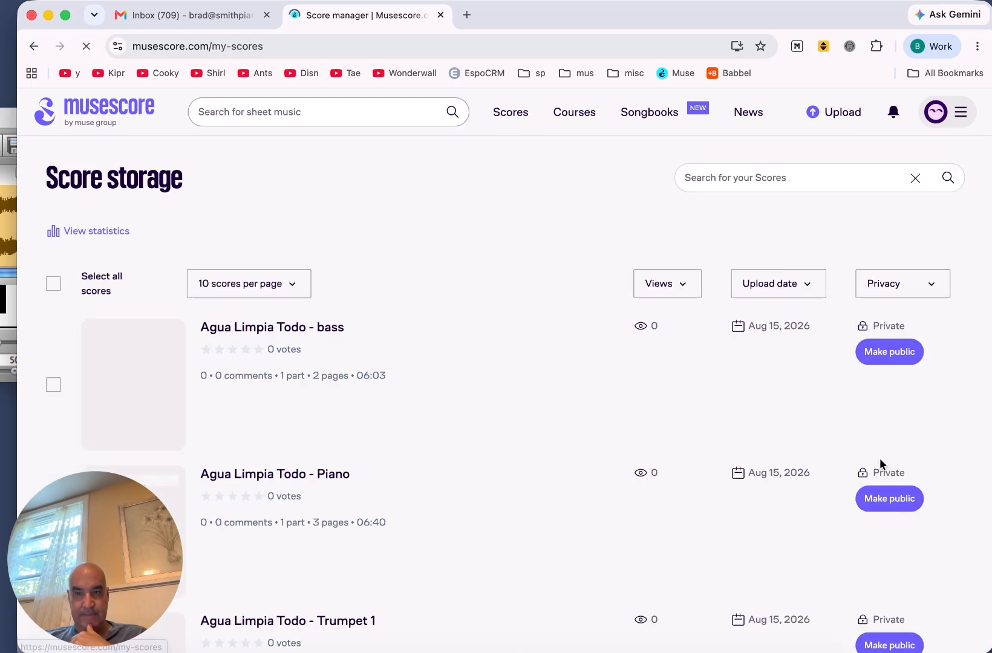
mouse_move(502, 364)
scroll(502, 364, "down", 3)
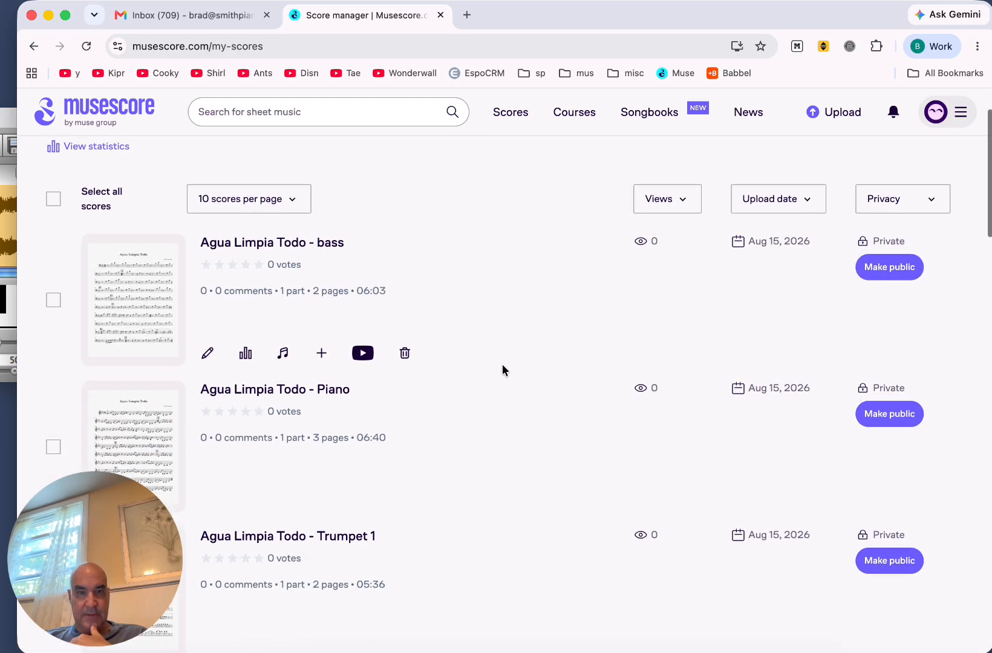
scroll(502, 366, "down", 4)
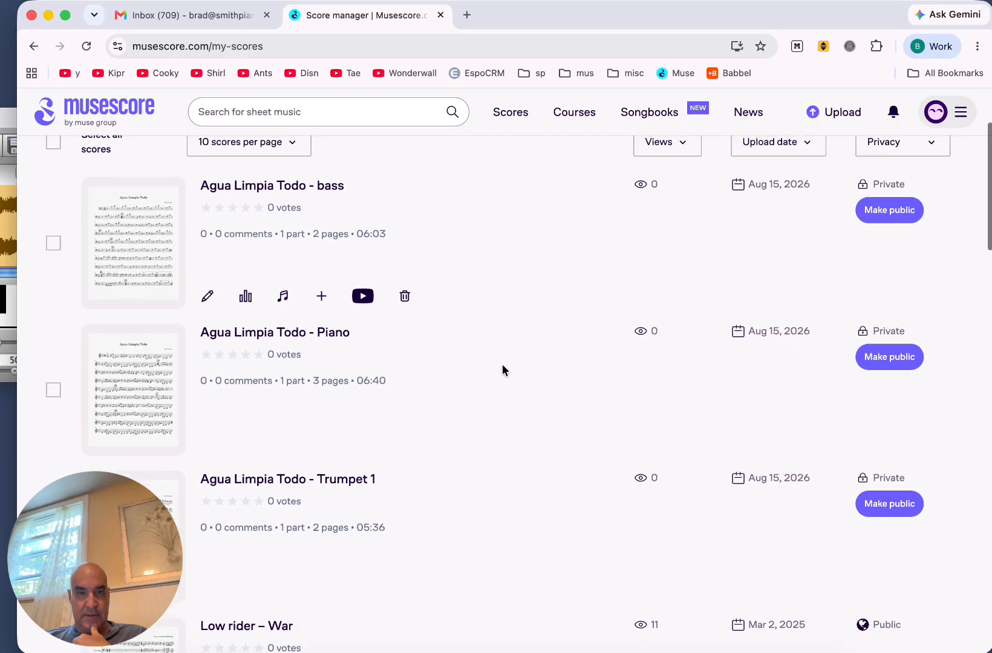
scroll(502, 364, "up", 3)
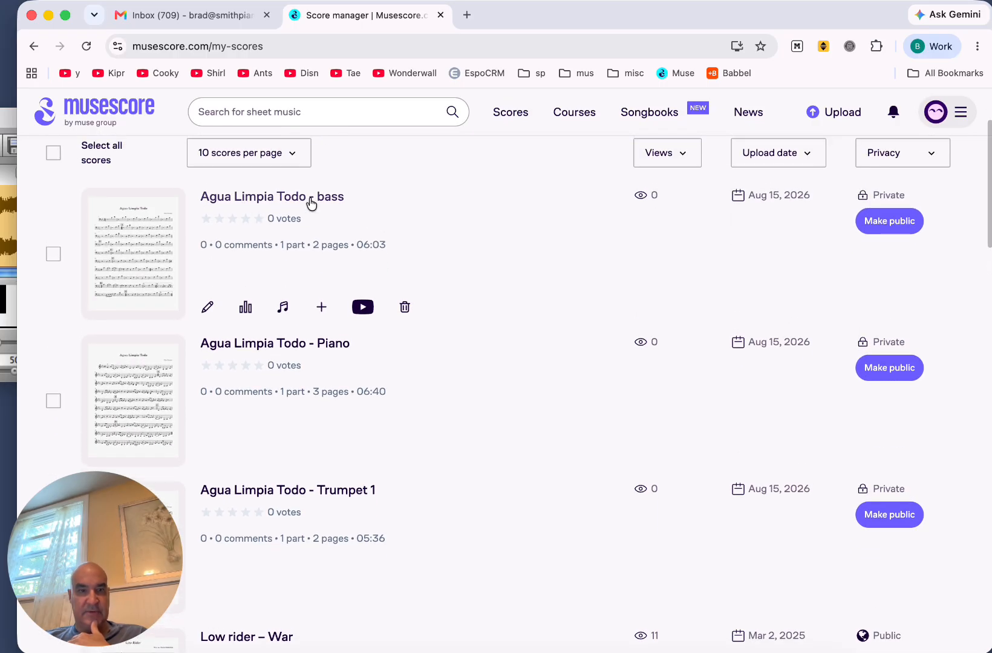
Look through the uploaded Agua Limpia Todo bass, Piano and Trumpet 1 scores and the older scores listed below them.
scroll(361, 476, "down", 4)
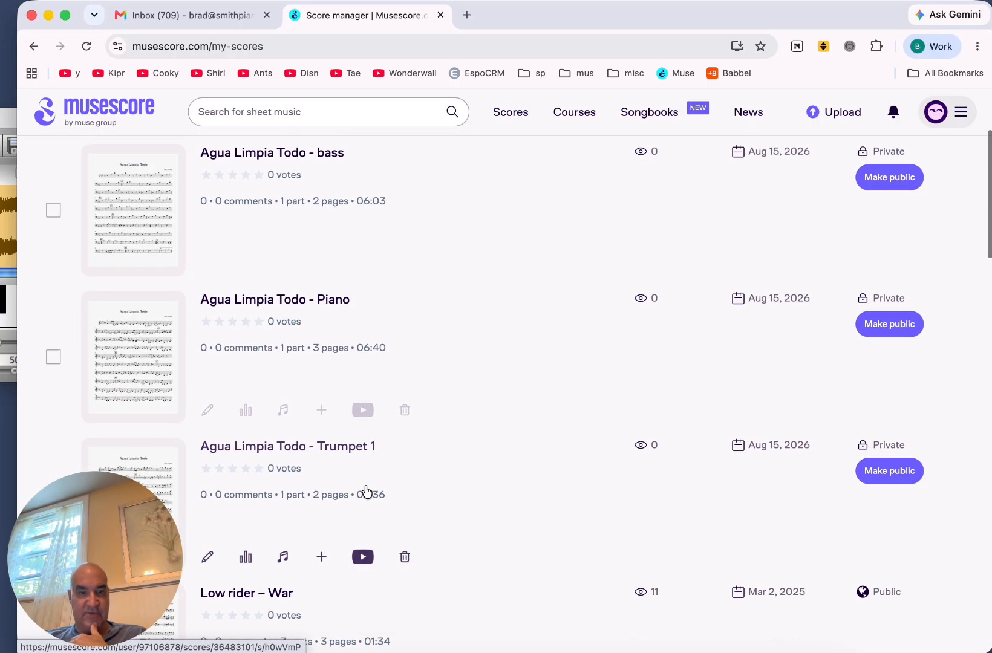
scroll(365, 487, "down", 3)
scroll(508, 428, "down", 3)
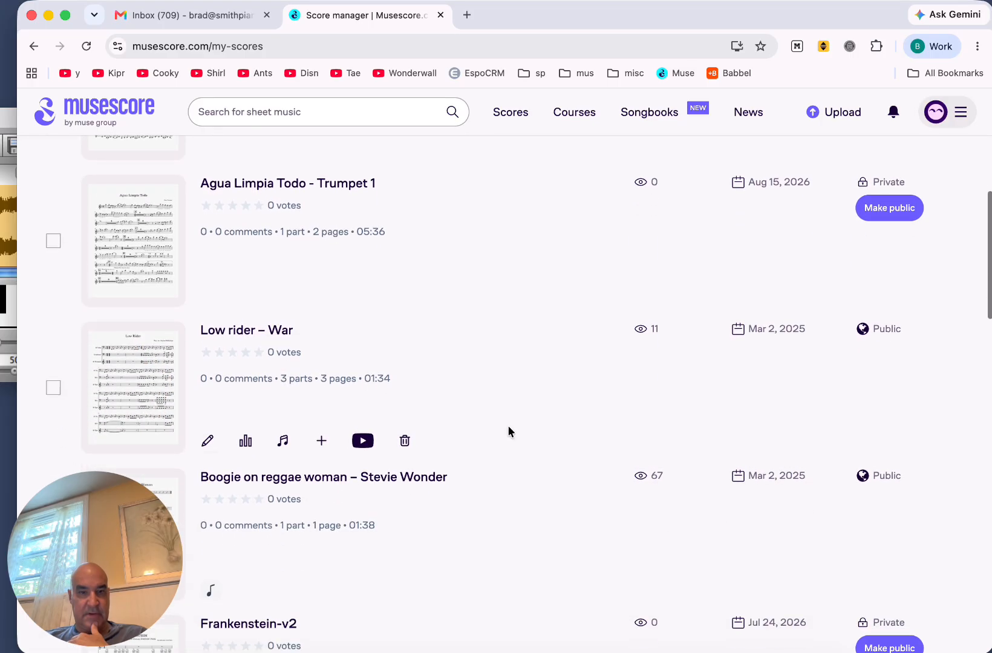
scroll(508, 428, "up", 1)
scroll(508, 429, "up", 8)
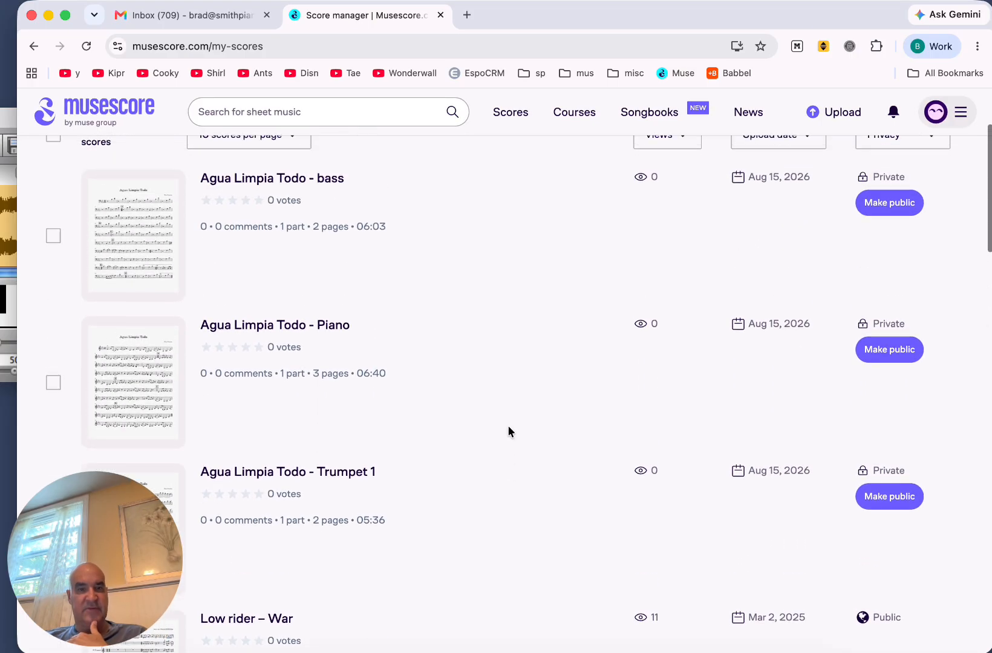
Switch to Finder, check the agua-limpia-todo folder, and open the Trombone 1 folder under javier-timbal, TitoPuenteJr, all-charts.
left_click(129, 651)
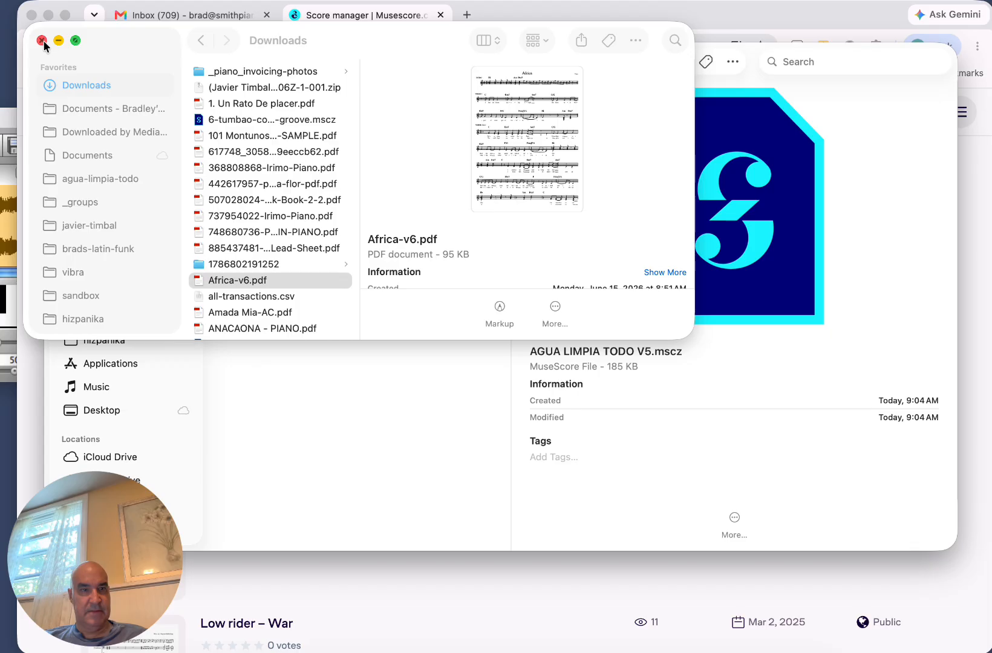
scroll(65, 236, "down", 2)
scroll(65, 236, "up", 2)
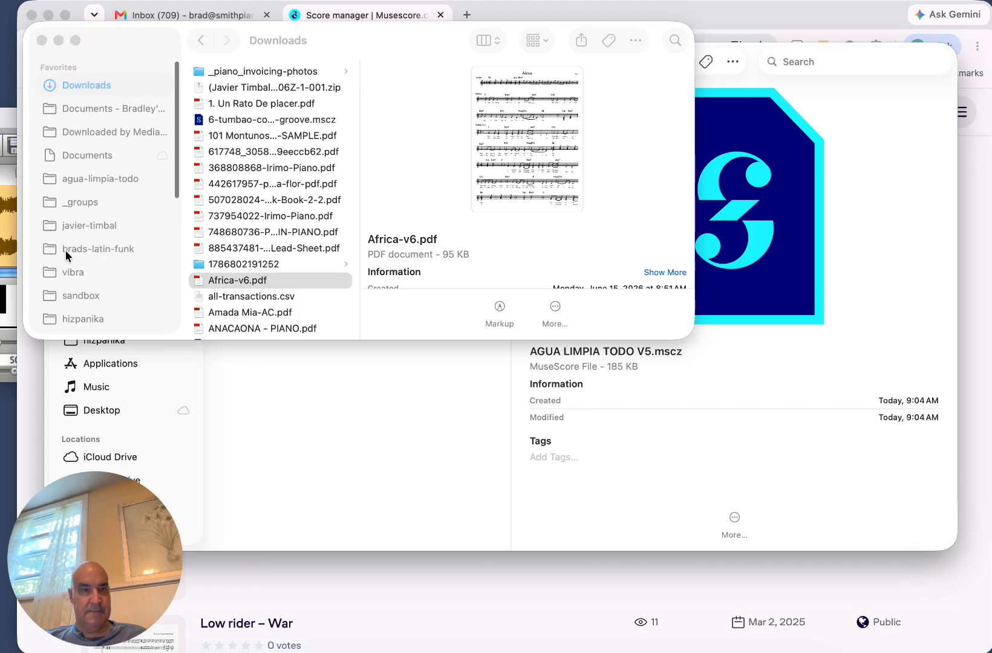
left_click(74, 178)
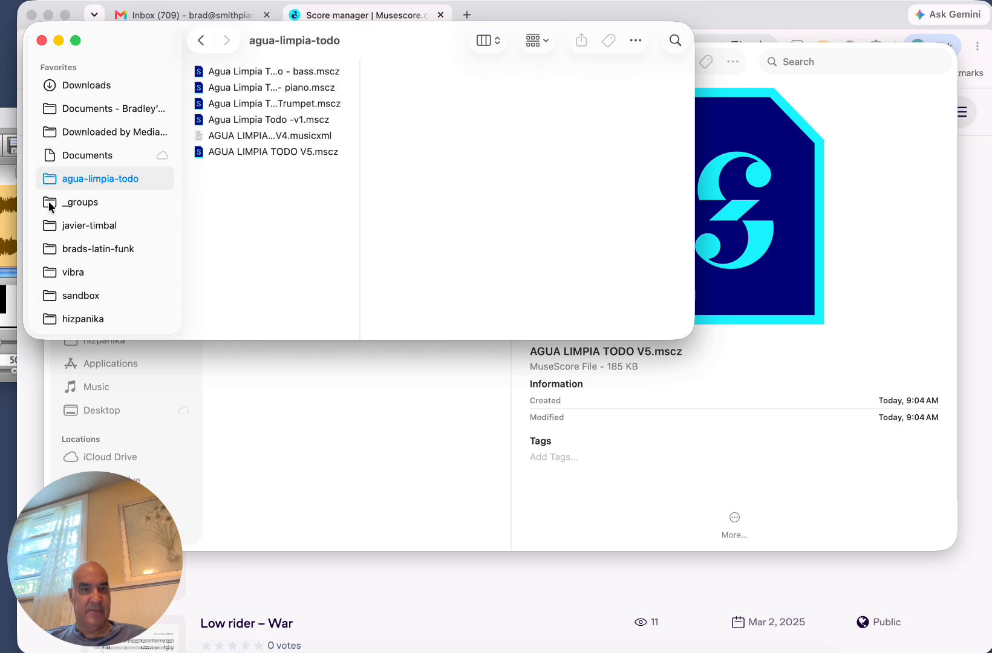
left_click(50, 226)
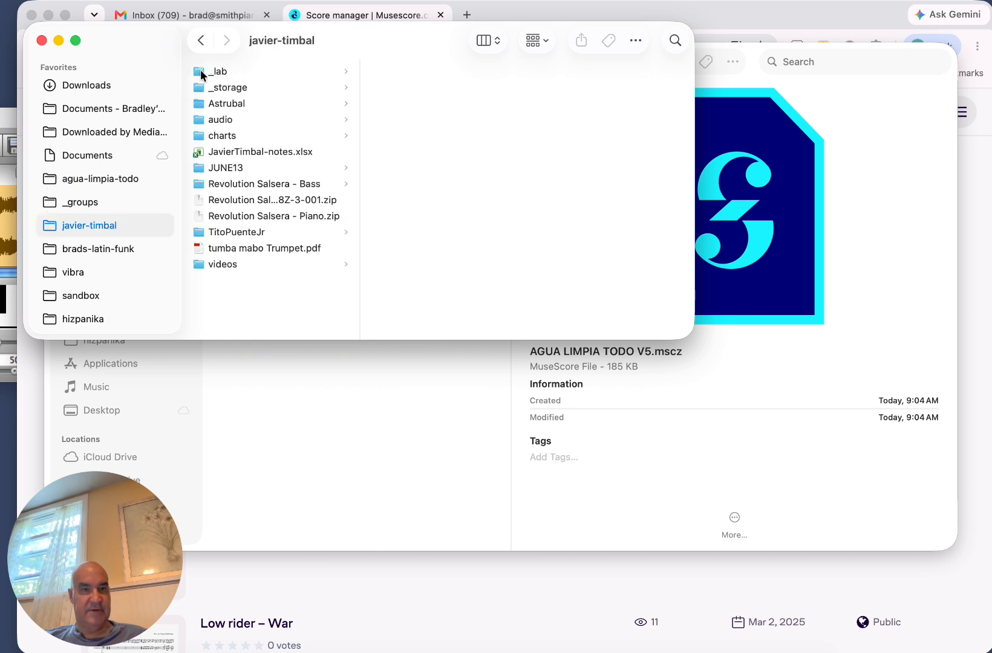
left_click(206, 232)
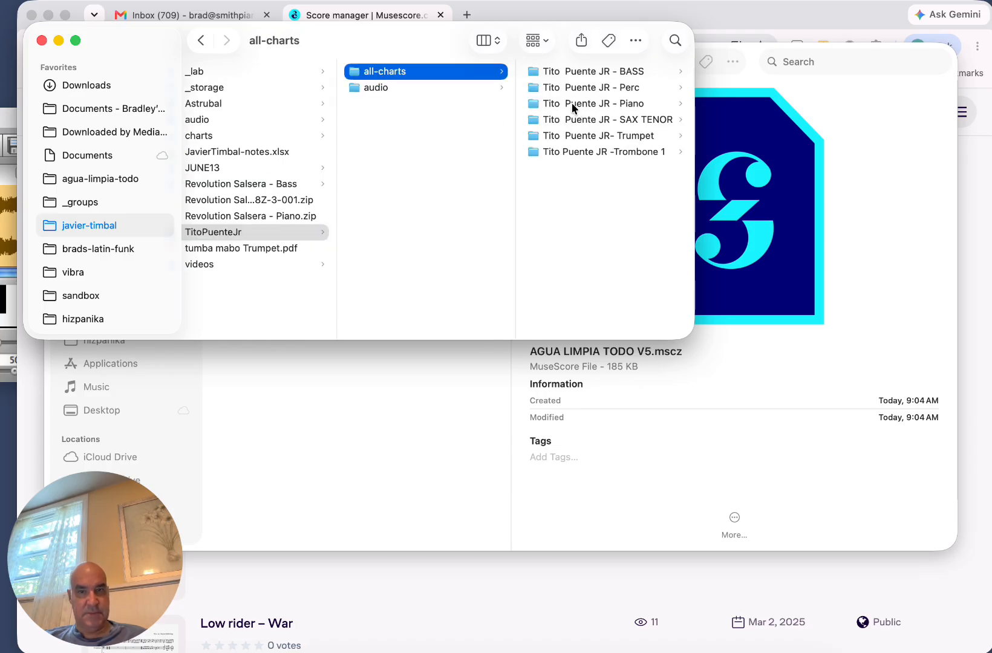
left_click(533, 152)
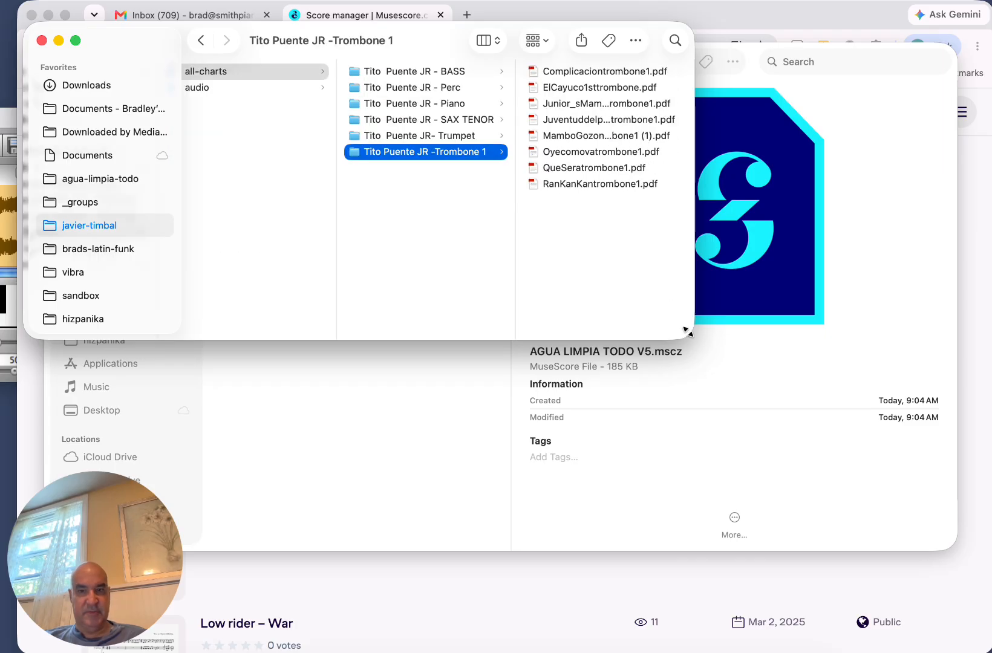
Enlarge the Finder window, inspect the Trumpet, SAX TENOR, Piano and BASS chart folders, and minimize the window.
left_click_drag(688, 331, 923, 357)
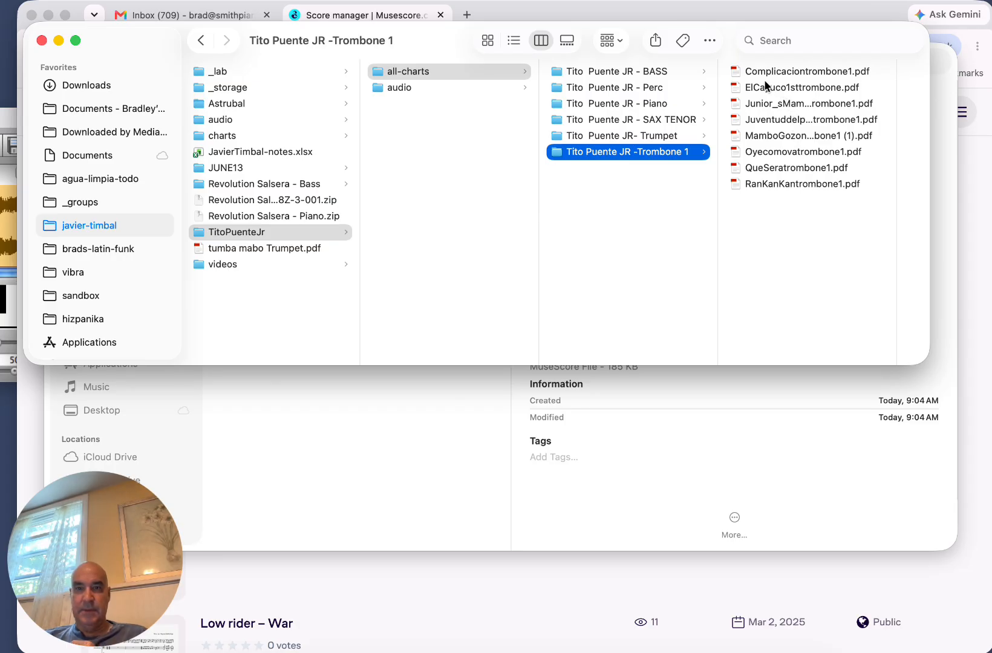
left_click(642, 137)
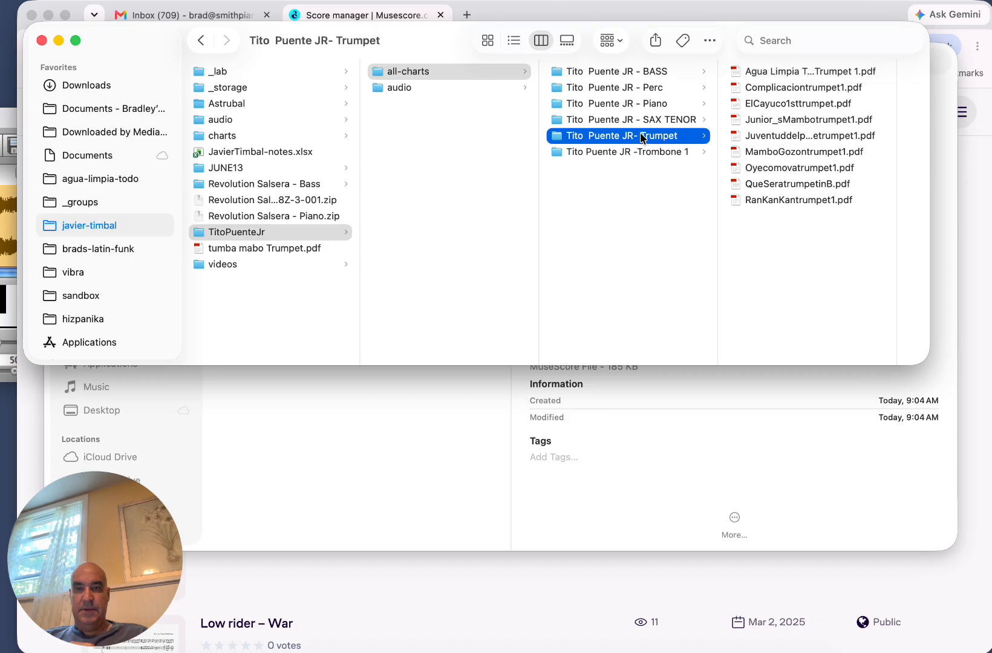
left_click(632, 121)
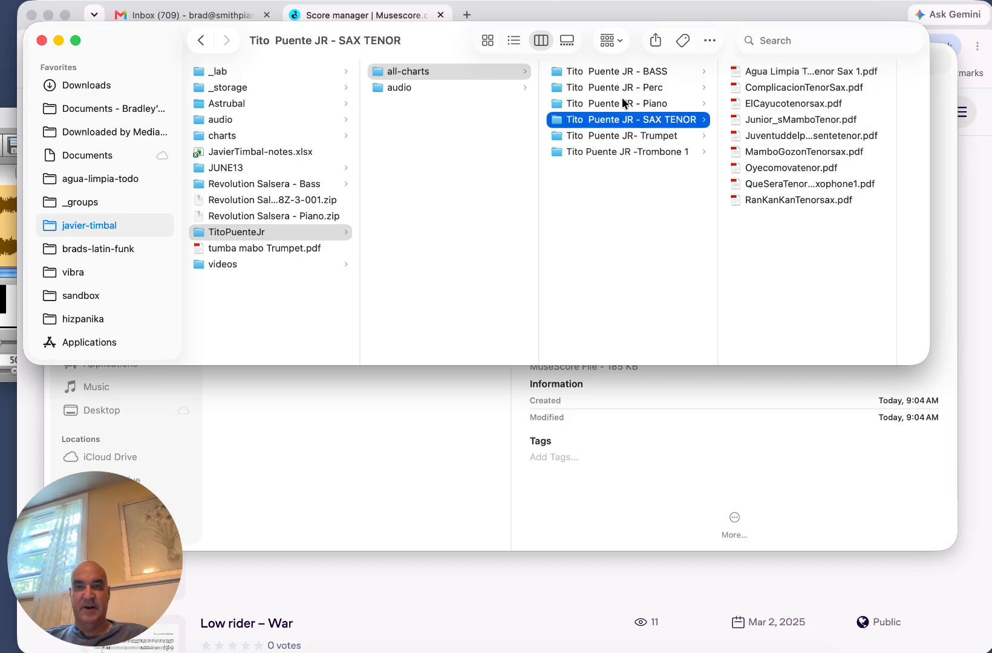
left_click(625, 103)
left_click(620, 72)
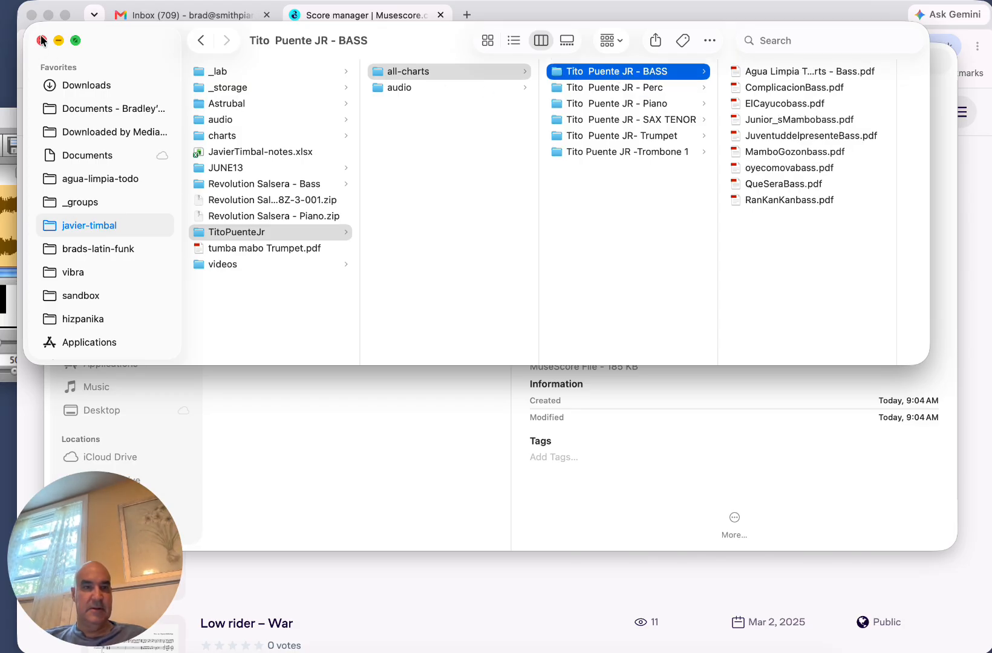
left_click(58, 40)
Switch to the Gmail tab and read Musescore's "We couldn't process your file" message.
left_click(178, 17)
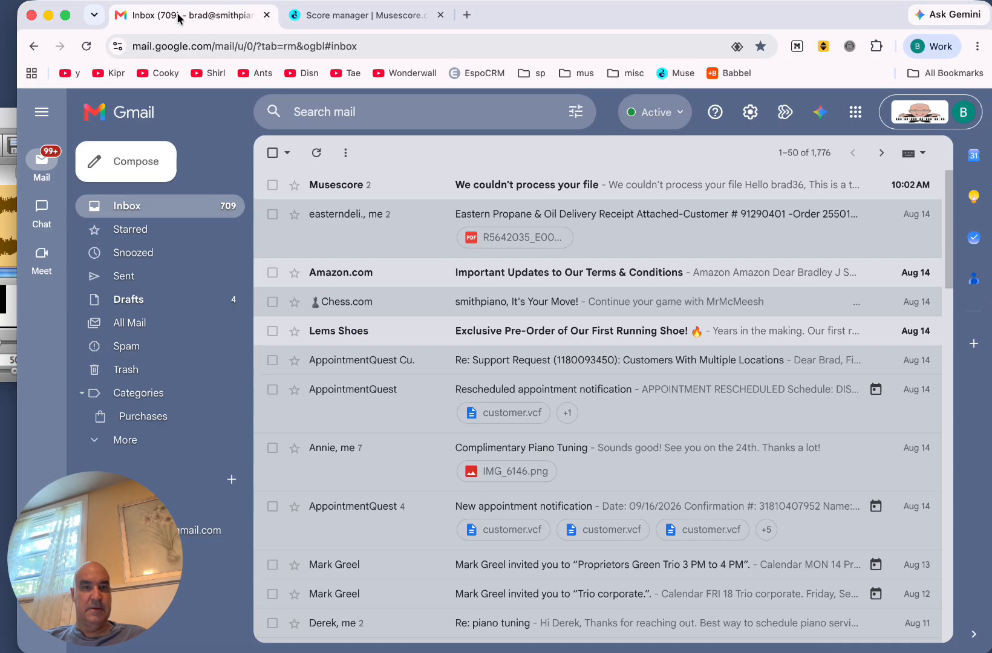
left_click(509, 185)
scroll(563, 365, "down", 5)
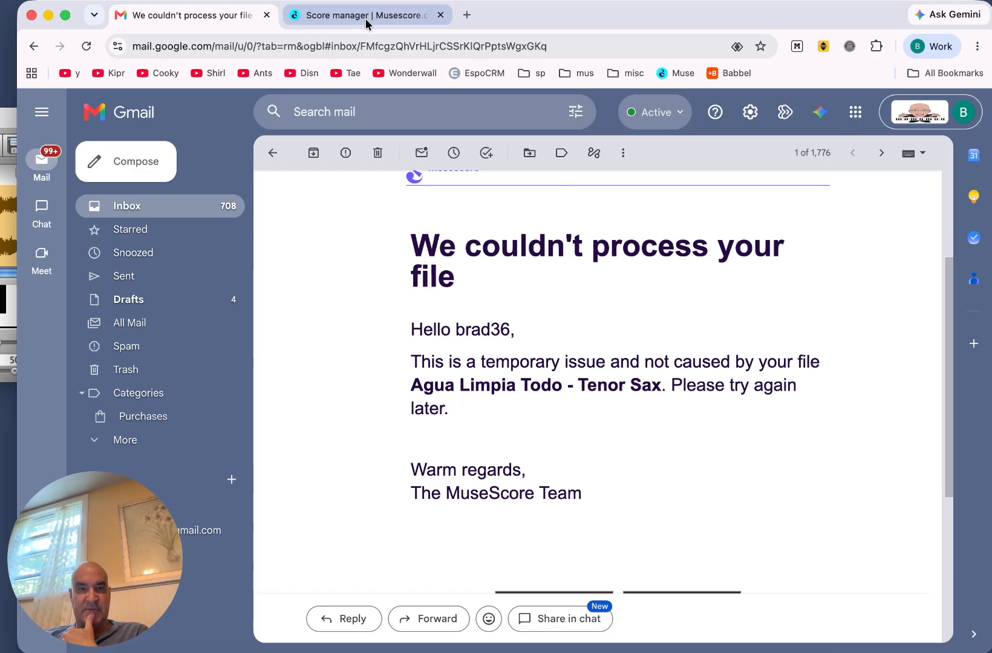
Search the mail for "musescore" and open the Jul 20 "Your file has been processed successfully" message.
left_click(354, 112)
type("musescore")
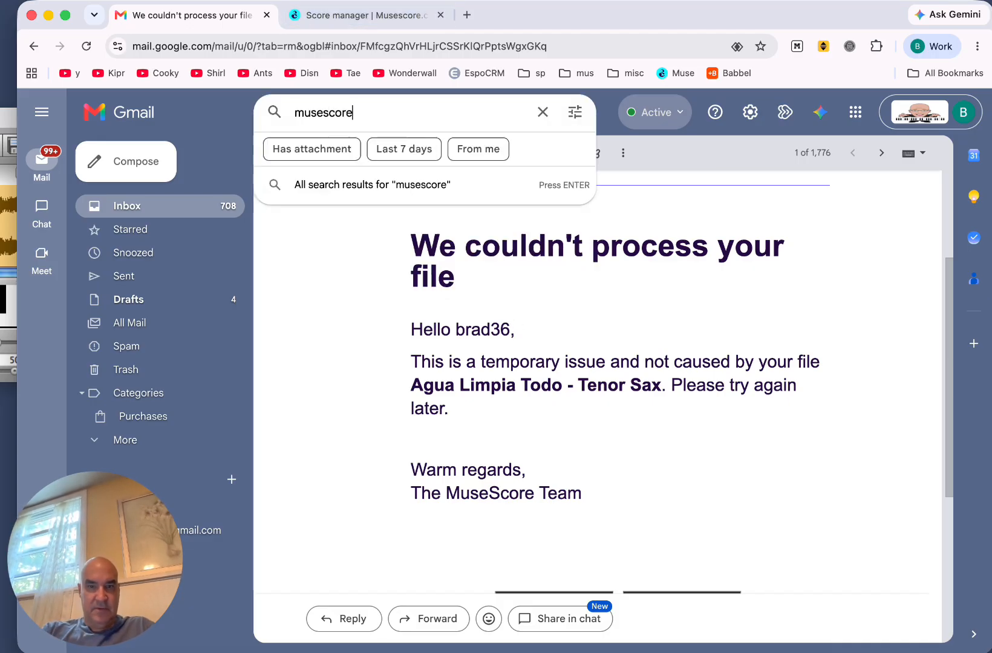
key("Return")
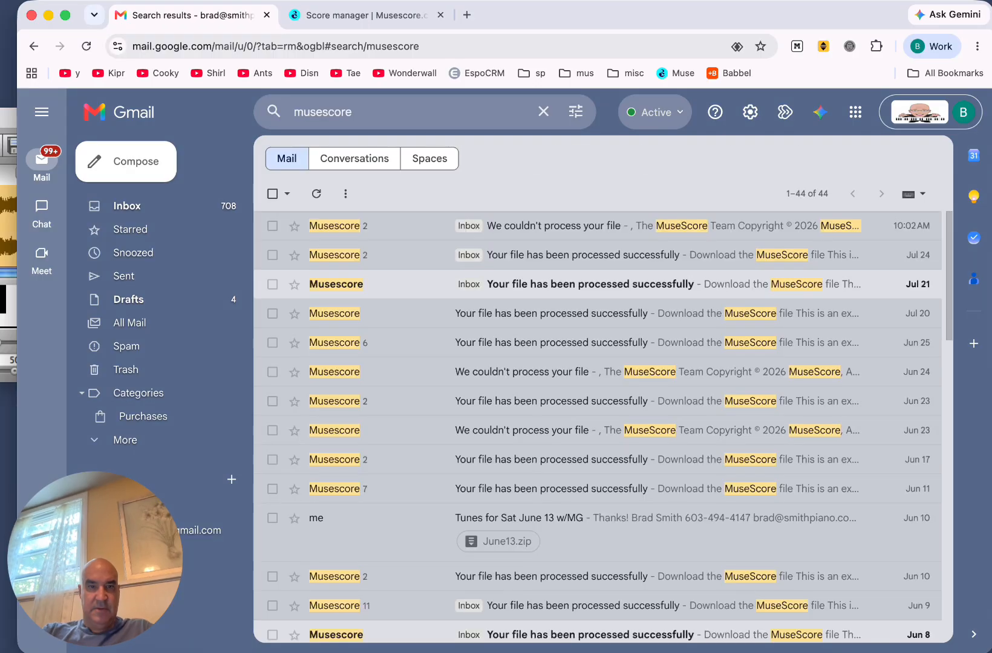
left_click(569, 313)
scroll(573, 333, "down", 3)
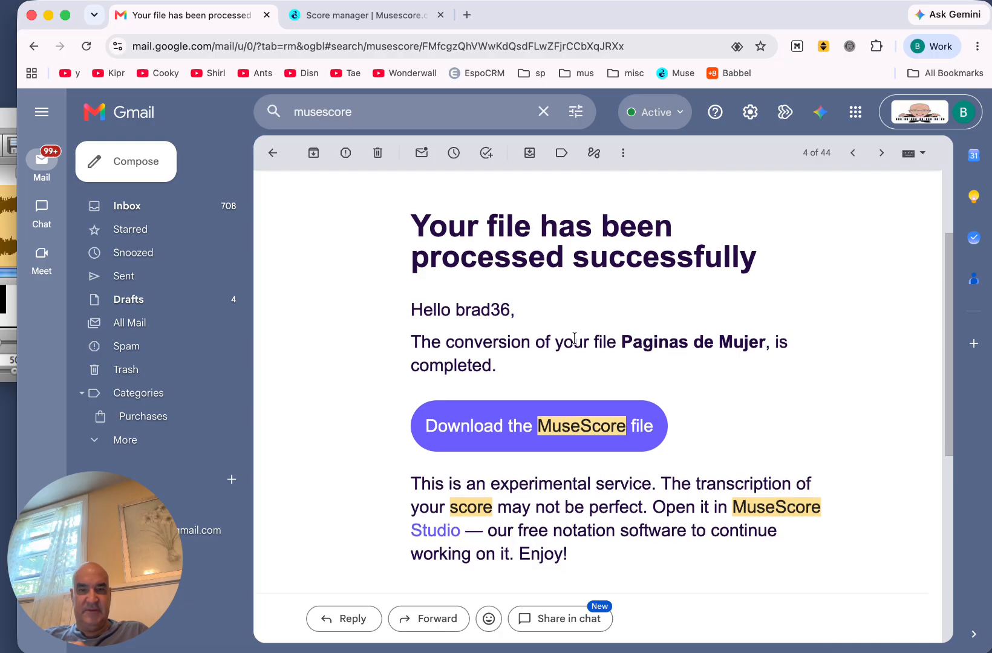
Follow the email's MuseScore file link to Paginas de Mujer and open that score for editing in the desktop MuseScore application.
scroll(575, 339, "down", 1)
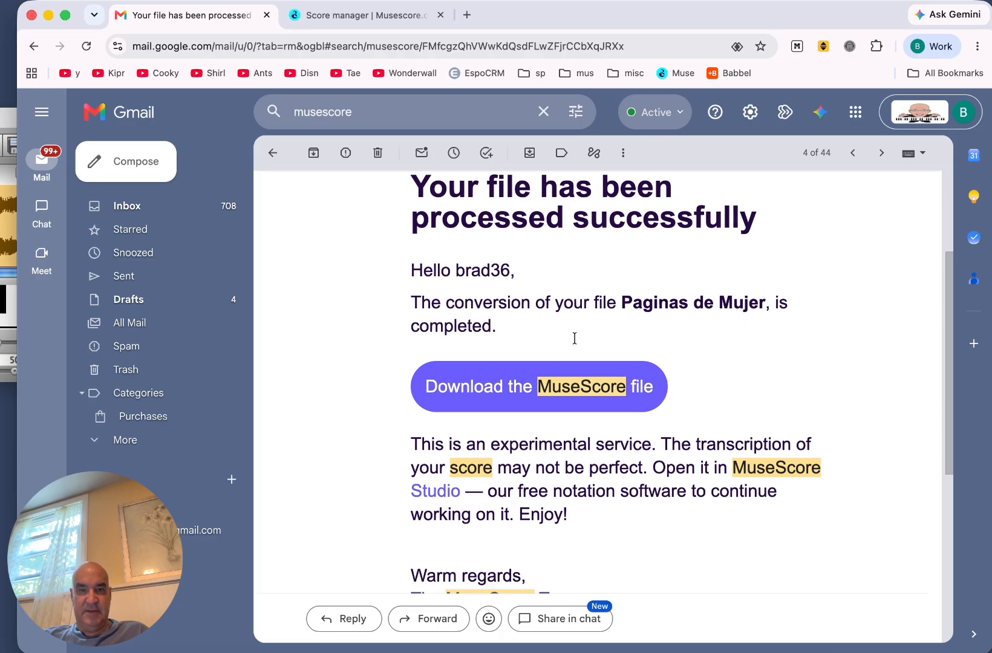
left_click(482, 388)
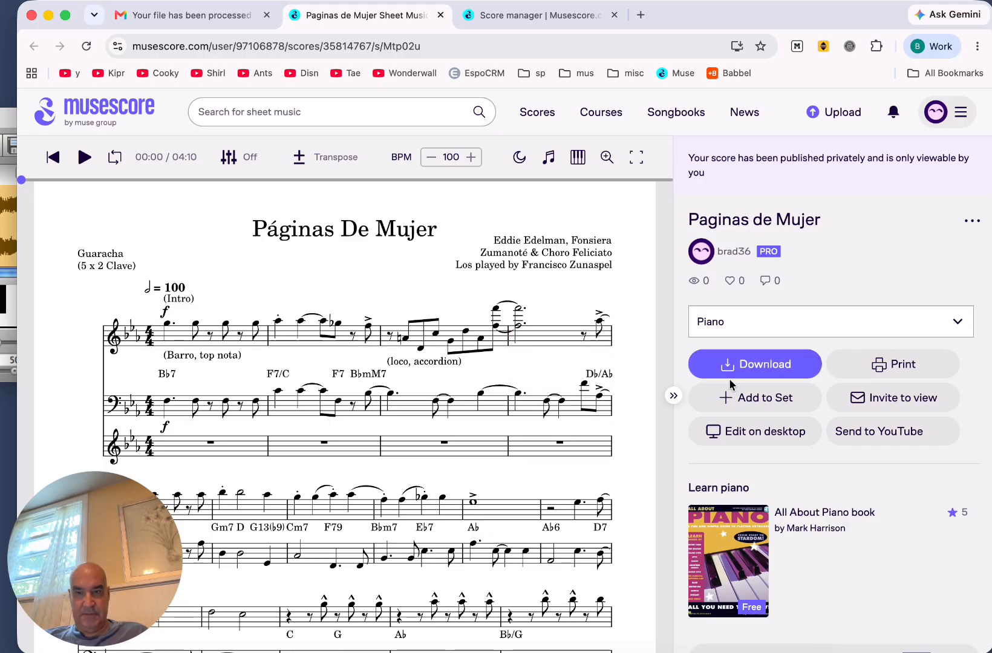
left_click(761, 433)
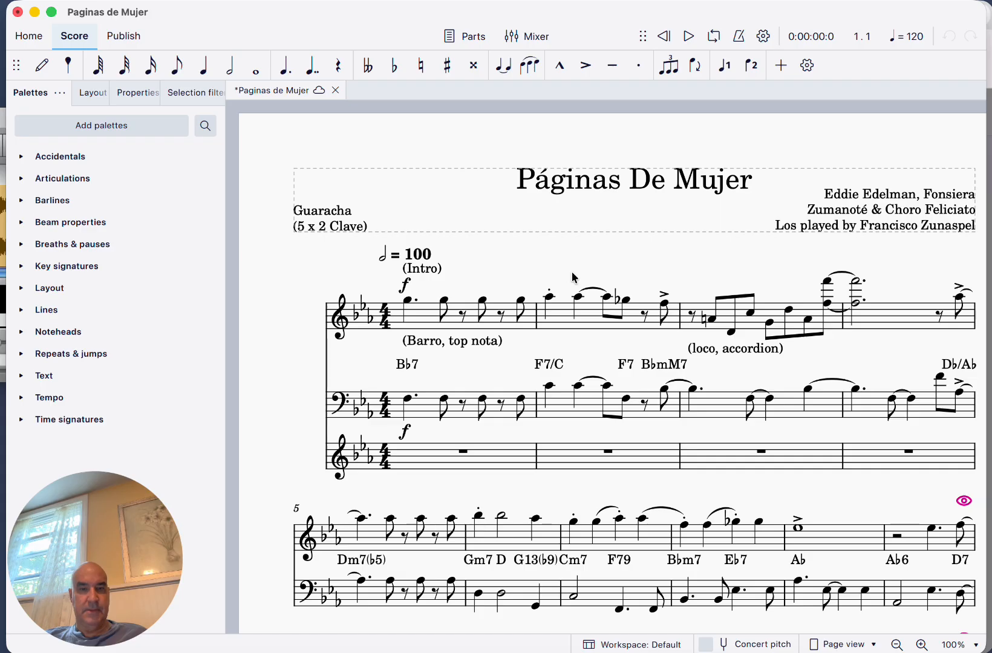
Examine the notes, chord symbols and lyrics on the converted score's first page, and select the "da=a" lyric in measure 22.
scroll(573, 277, "down", 5)
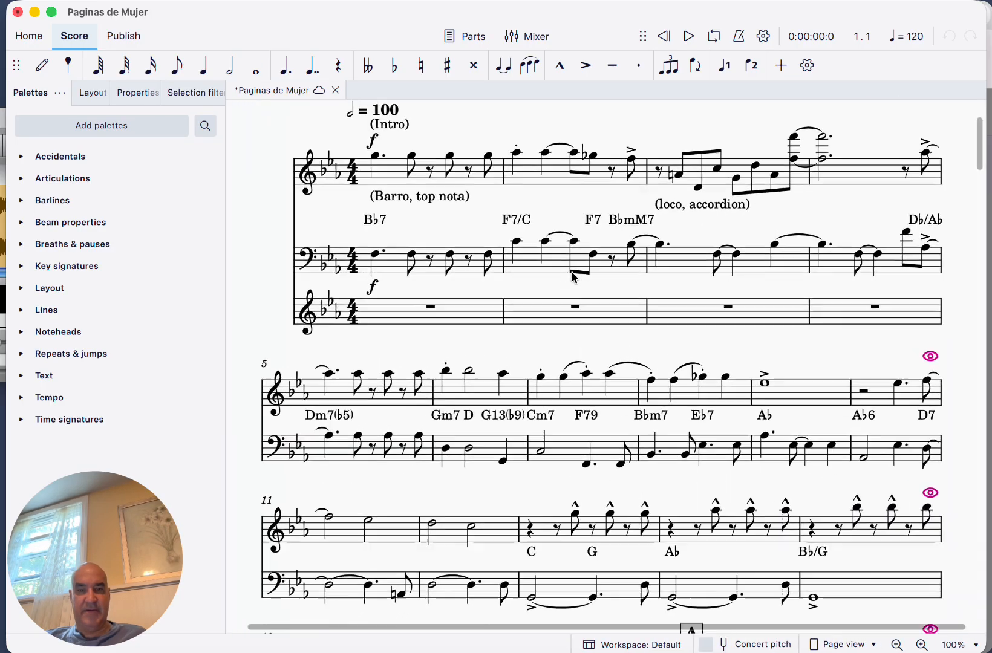
scroll(572, 271, "down", 5)
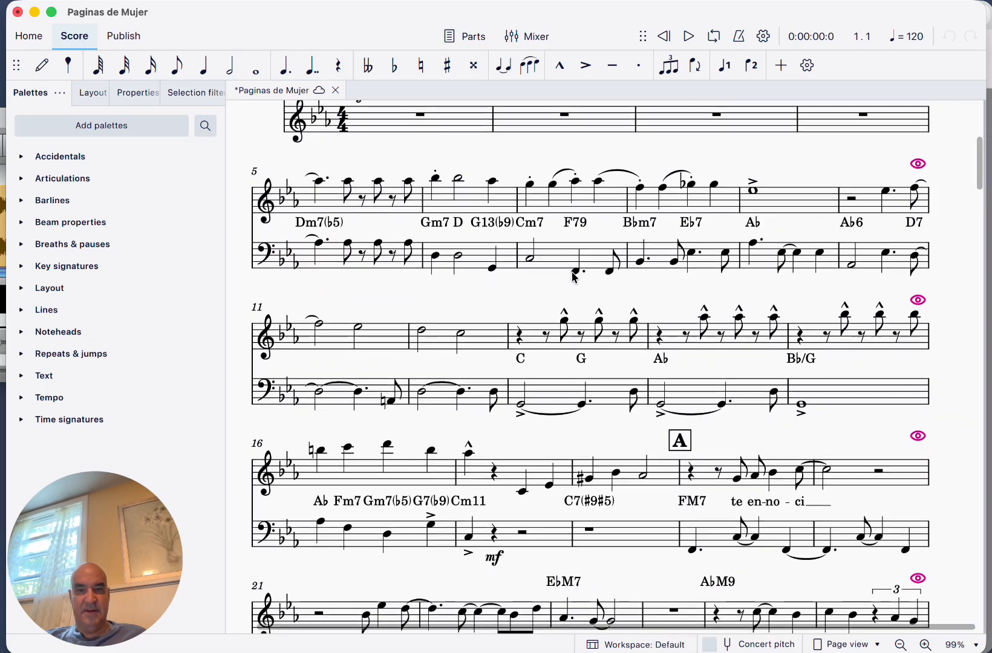
scroll(574, 277, "down", 5)
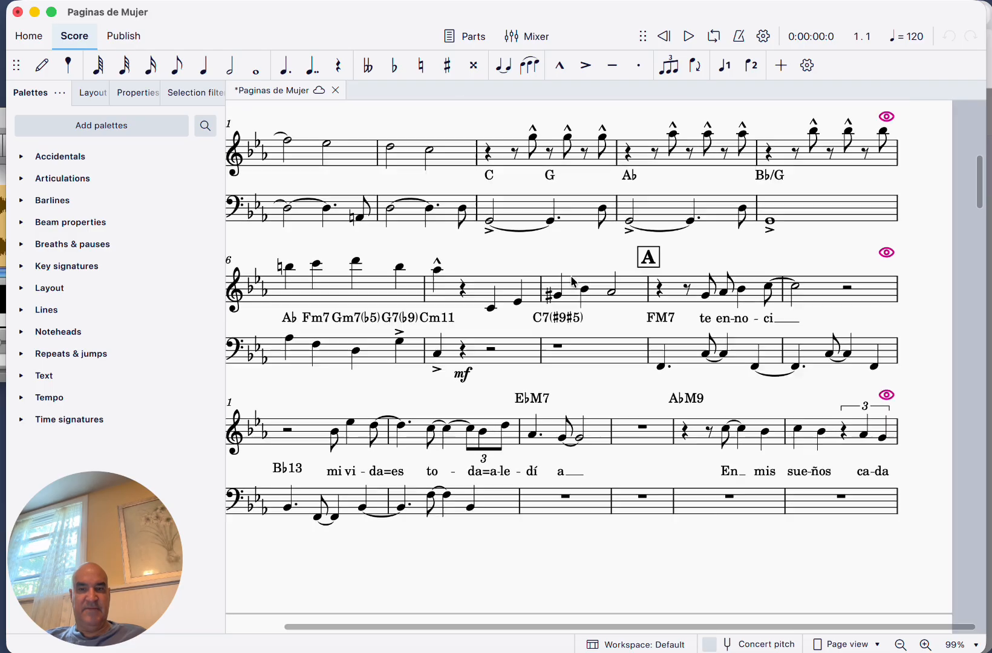
scroll(572, 281, "down", 2)
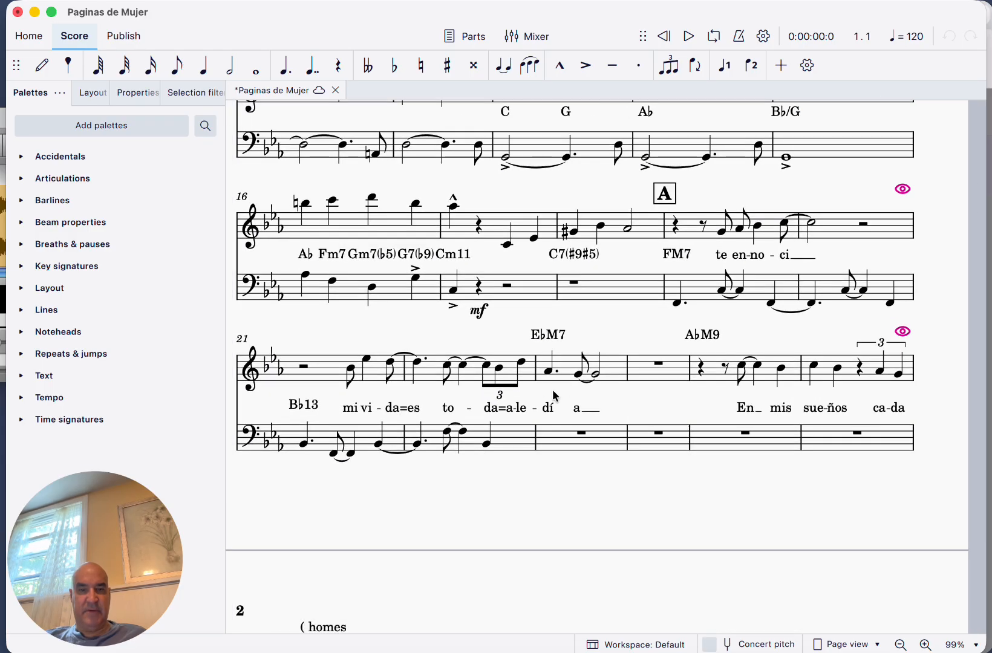
left_click(496, 410)
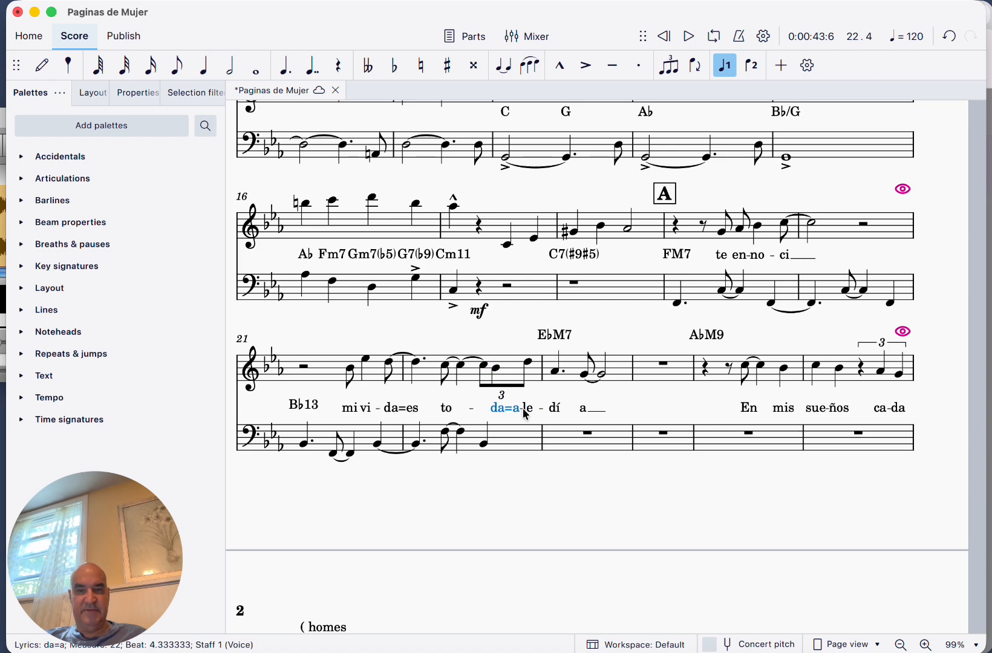
Examine the second page from measure 27 and select the word "ударных" in the staff text at rehearsal mark B.
scroll(523, 409, "right", 5)
scroll(523, 409, "down", 3)
scroll(523, 408, "down", 2)
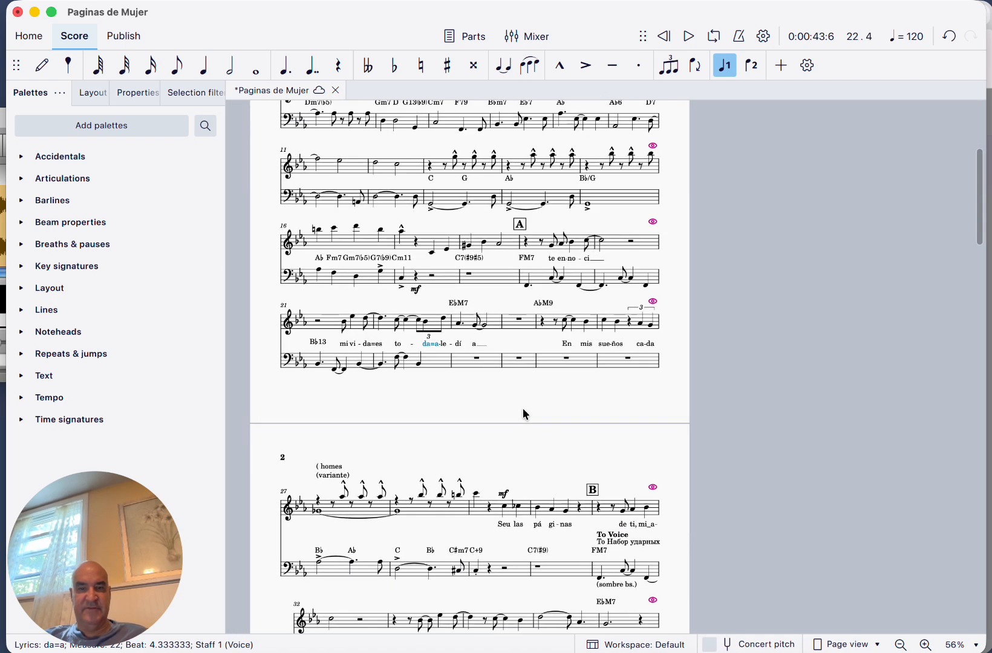
scroll(524, 411, "down", 4)
scroll(524, 411, "up", 4)
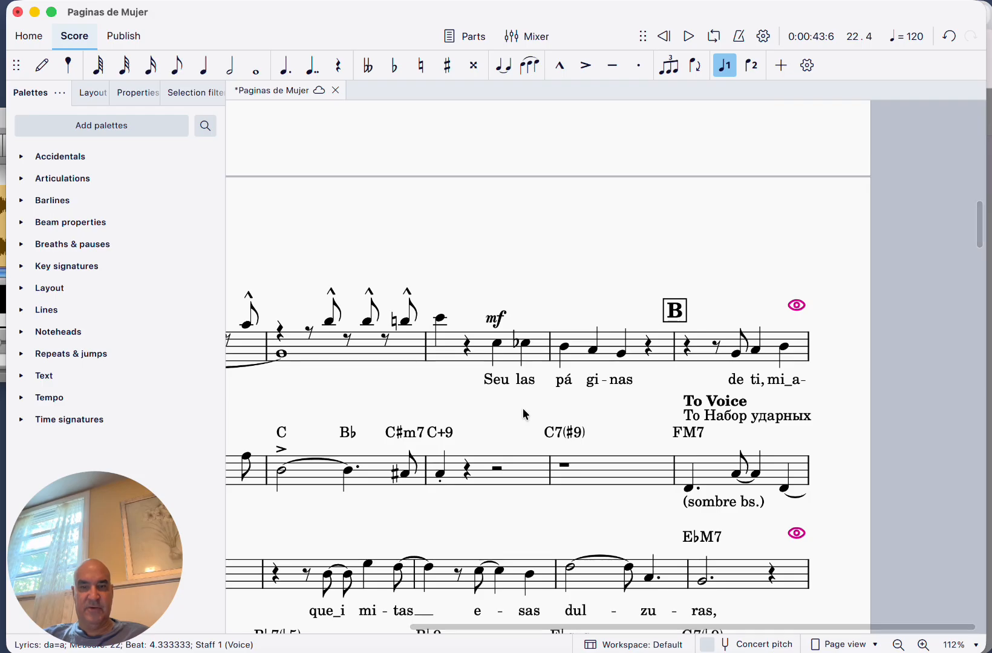
scroll(523, 409, "left", 5)
scroll(523, 409, "down", 3)
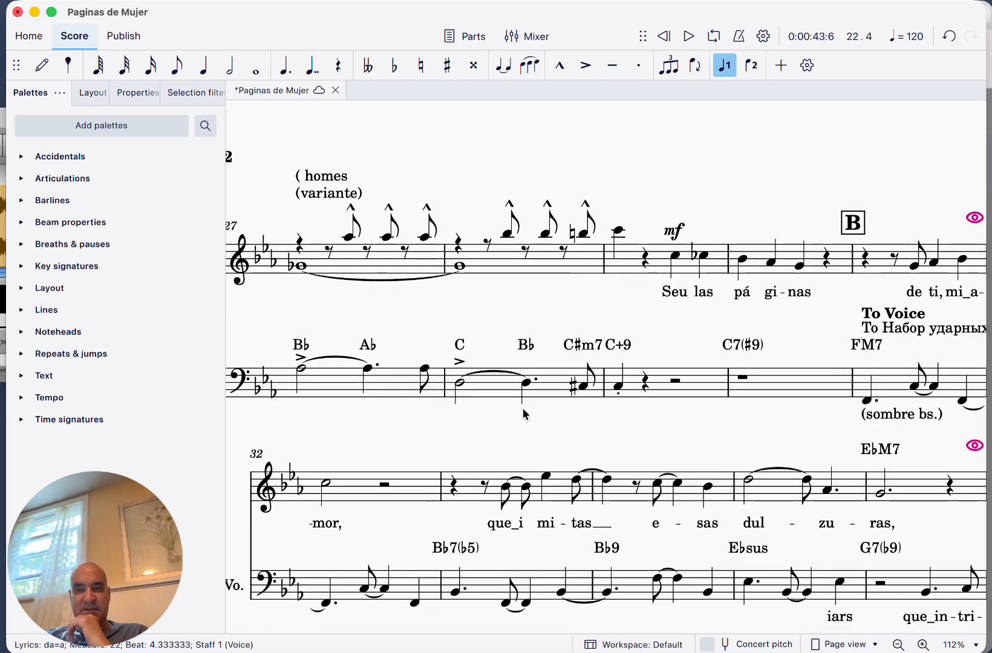
scroll(765, 350, "right", 4)
scroll(765, 350, "up", 1)
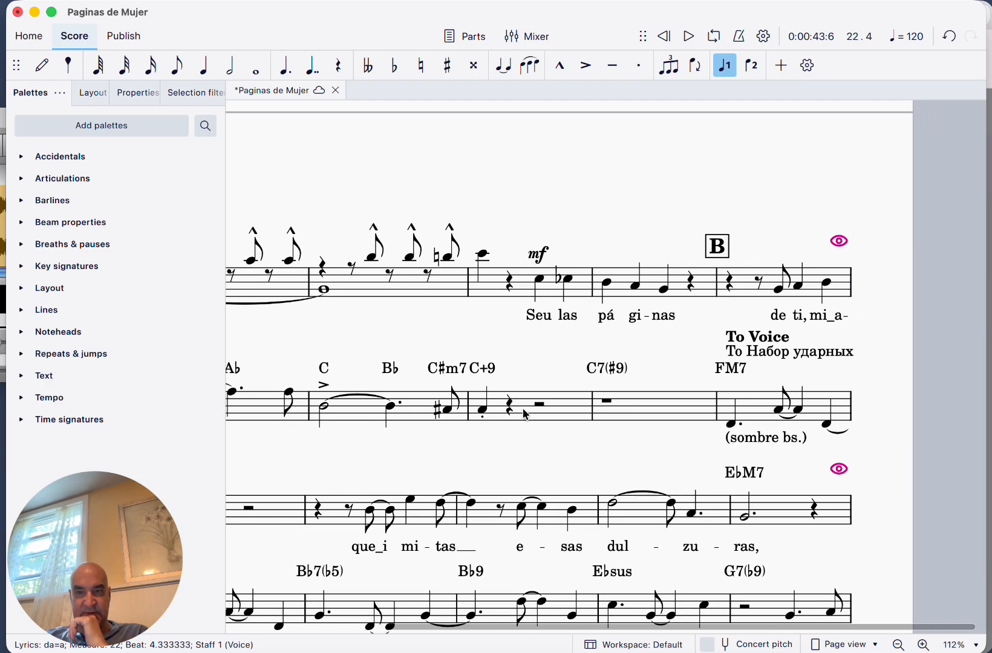
left_click(790, 352)
double_click(833, 354)
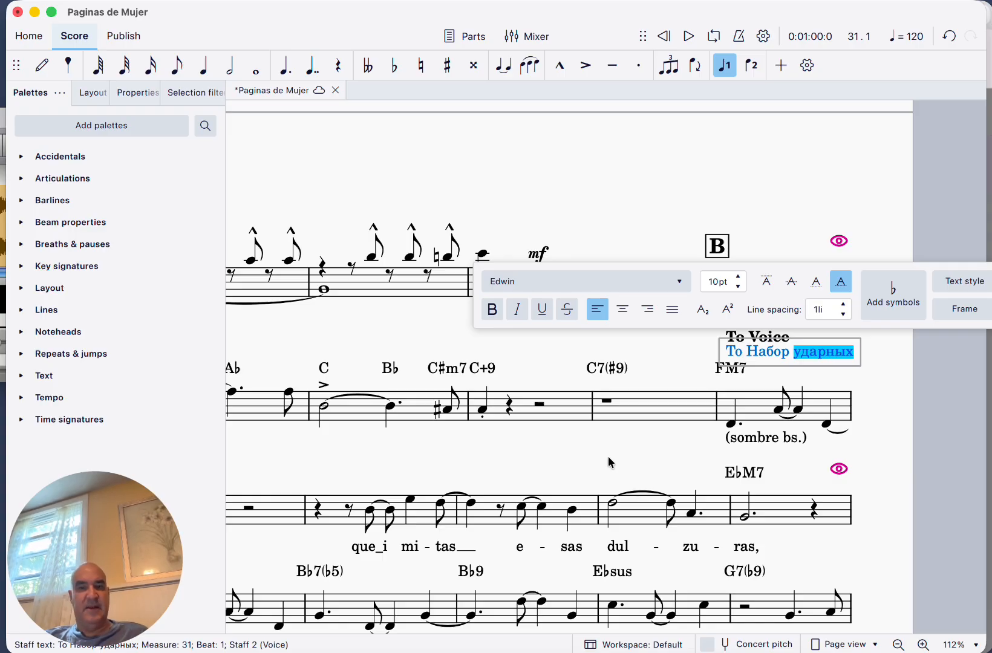
Review the start of page 2 and return to the title and opening measures of Páginas De Mujer.
scroll(608, 458, "down", 2)
scroll(608, 461, "down", 2)
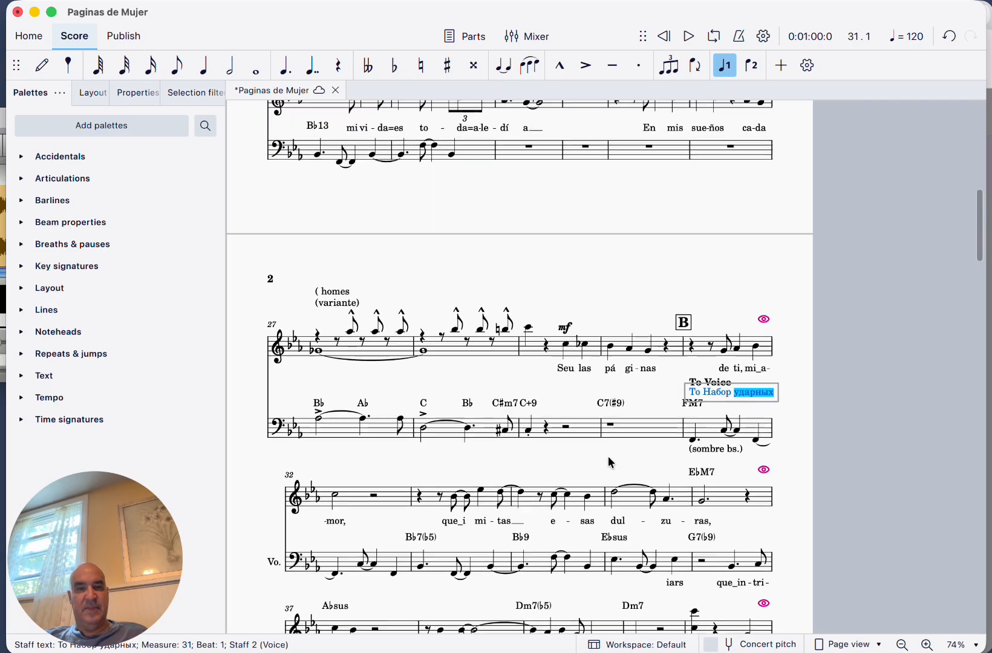
scroll(609, 461, "up", 5)
scroll(609, 461, "up", 4)
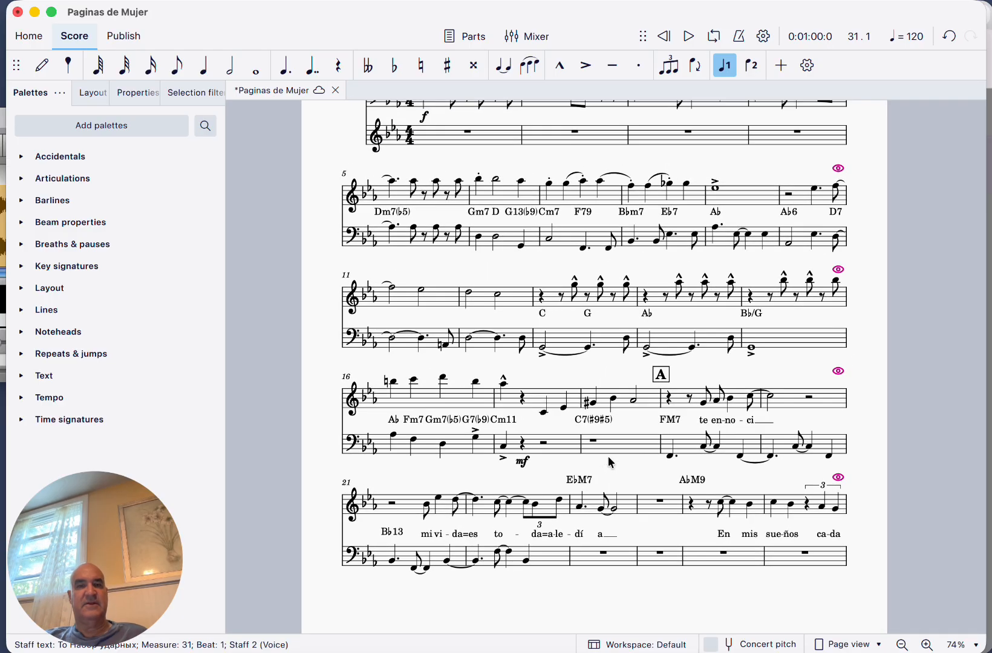
scroll(608, 462, "up", 5)
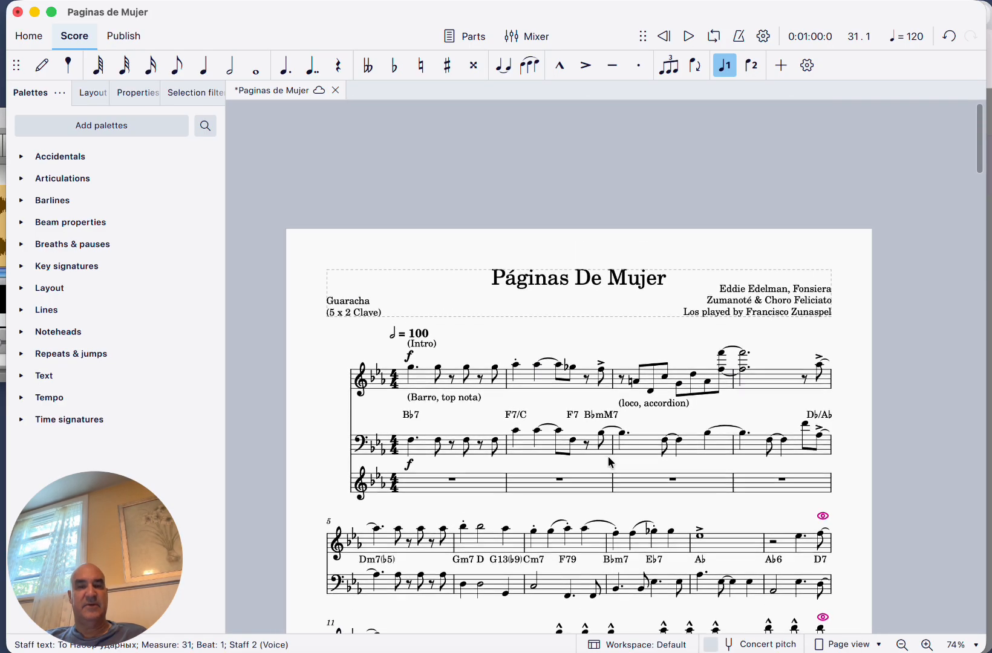
scroll(610, 463, "down", 2)
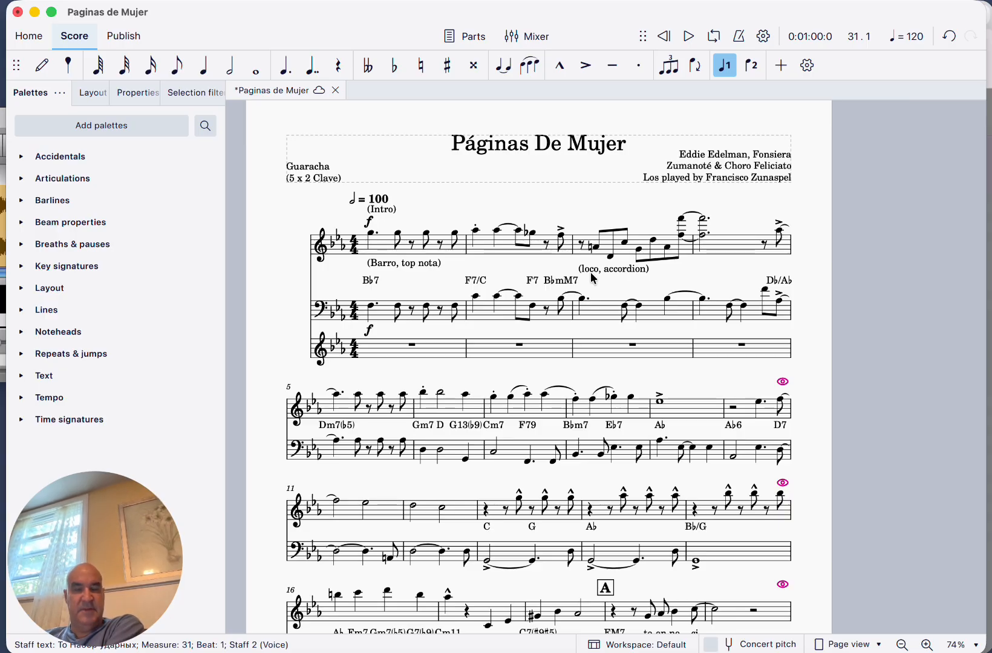
Review the rest of the first page, close the Paginas de Mujer score without saving its changes, and close the MuseScore Studio window.
scroll(593, 278, "down", 5)
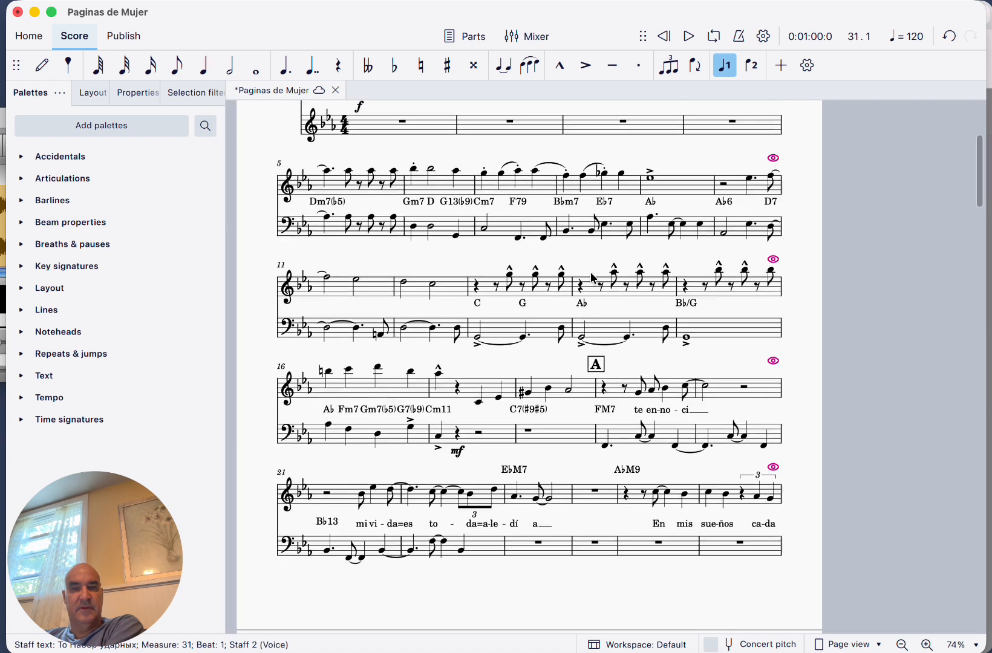
scroll(593, 278, "down", 3)
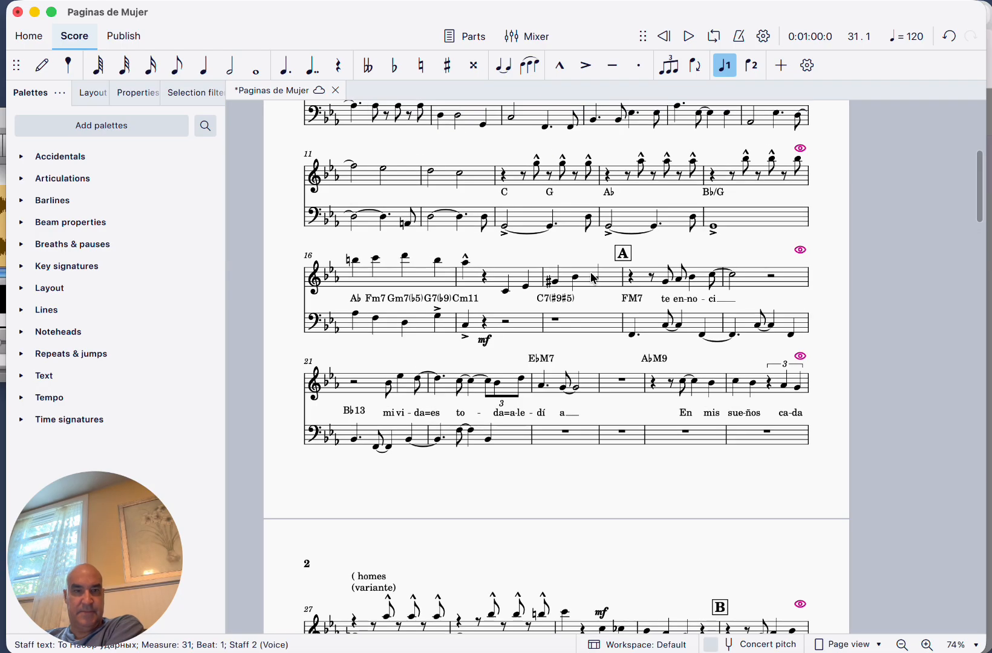
scroll(591, 274, "up", 2)
left_click(335, 90)
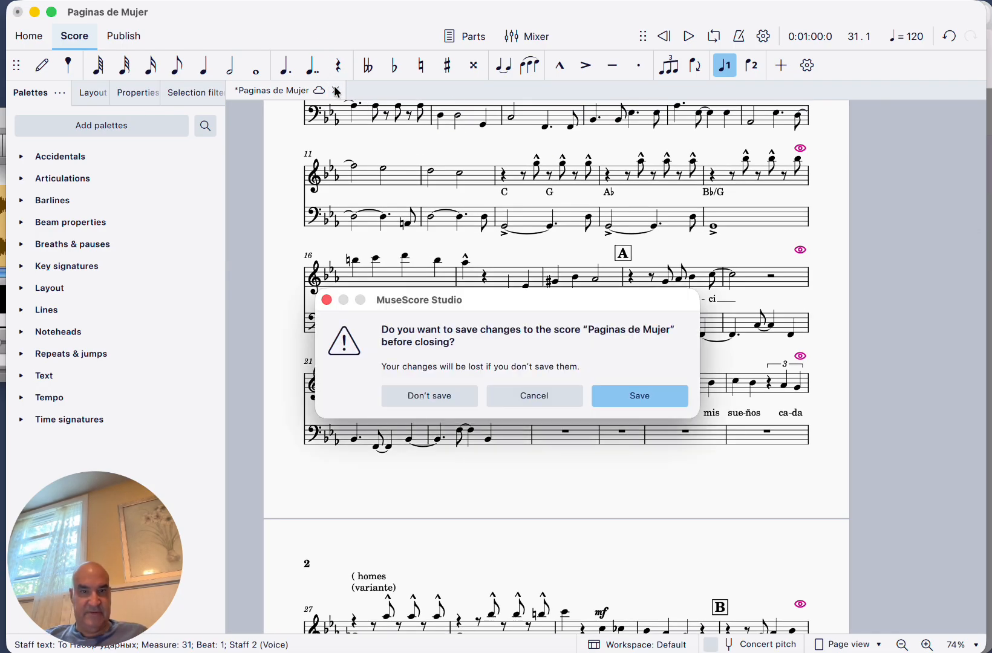
left_click(467, 399)
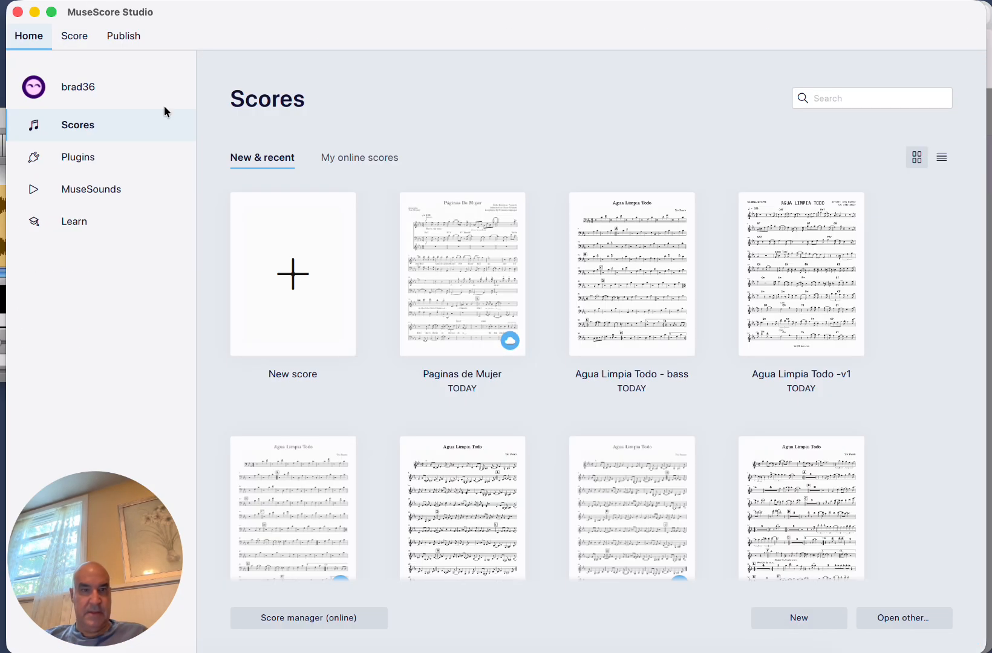
left_click(19, 17)
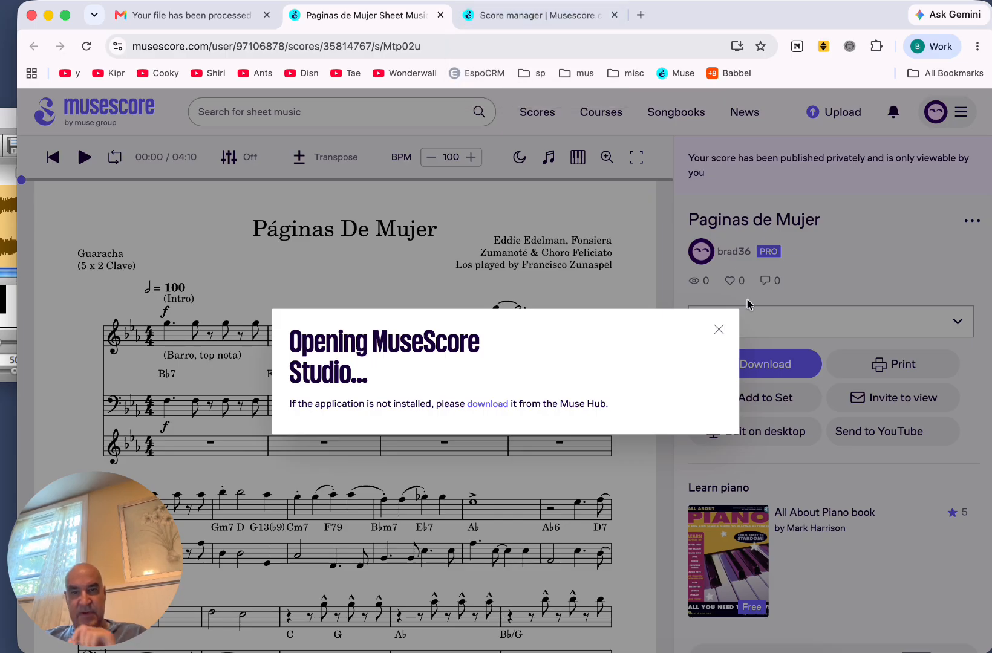
Close the Paginas de Mujer page in the browser and look through the converted scores in the MuseScore.com score storage list.
left_click(441, 15)
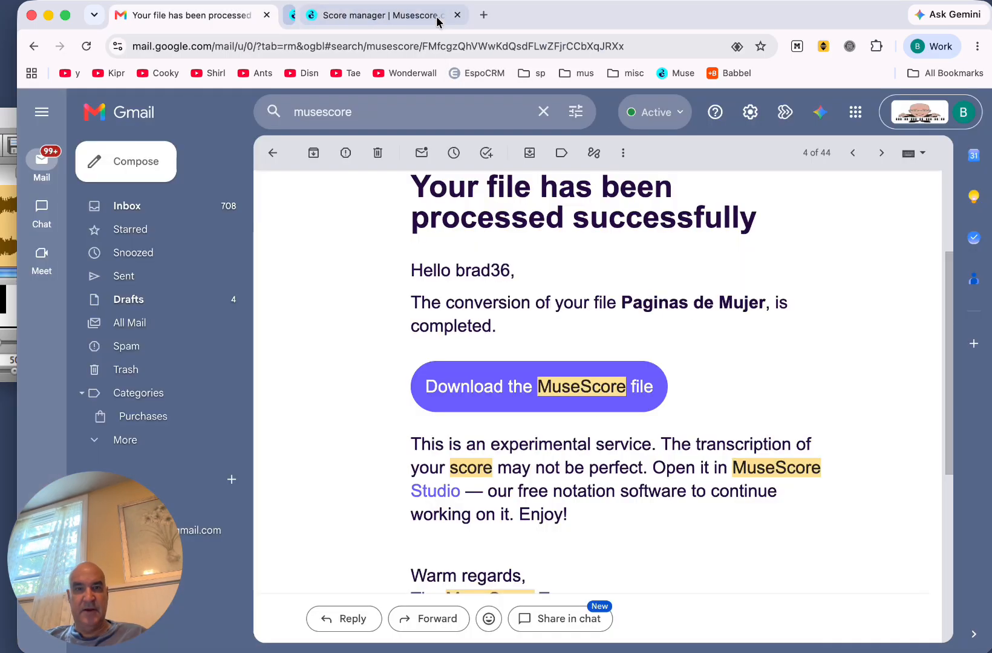
left_click(348, 15)
scroll(637, 317, "up", 3)
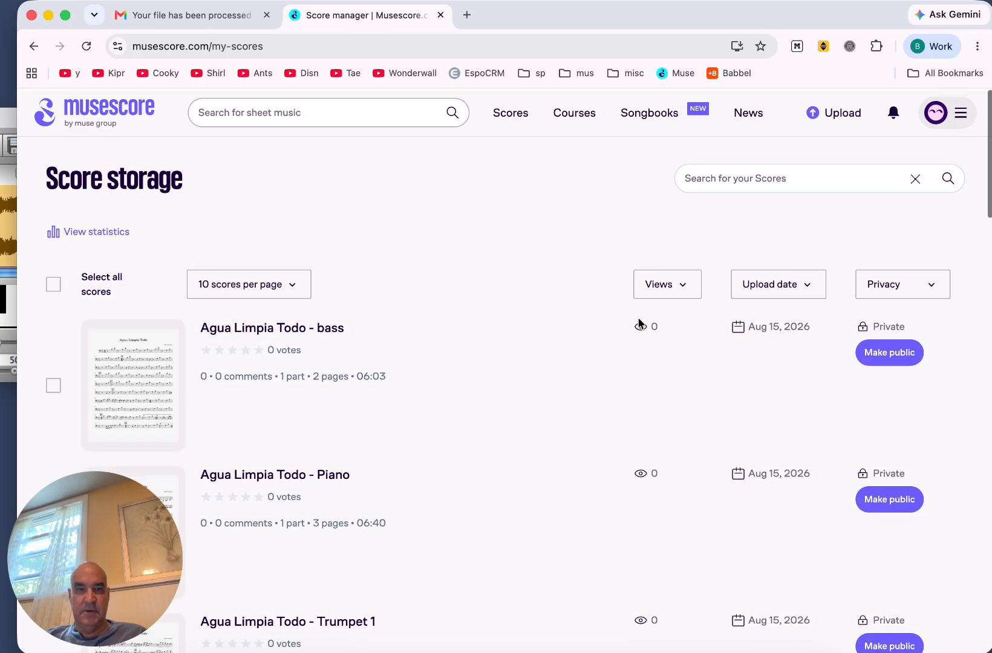
scroll(481, 309, "down", 10)
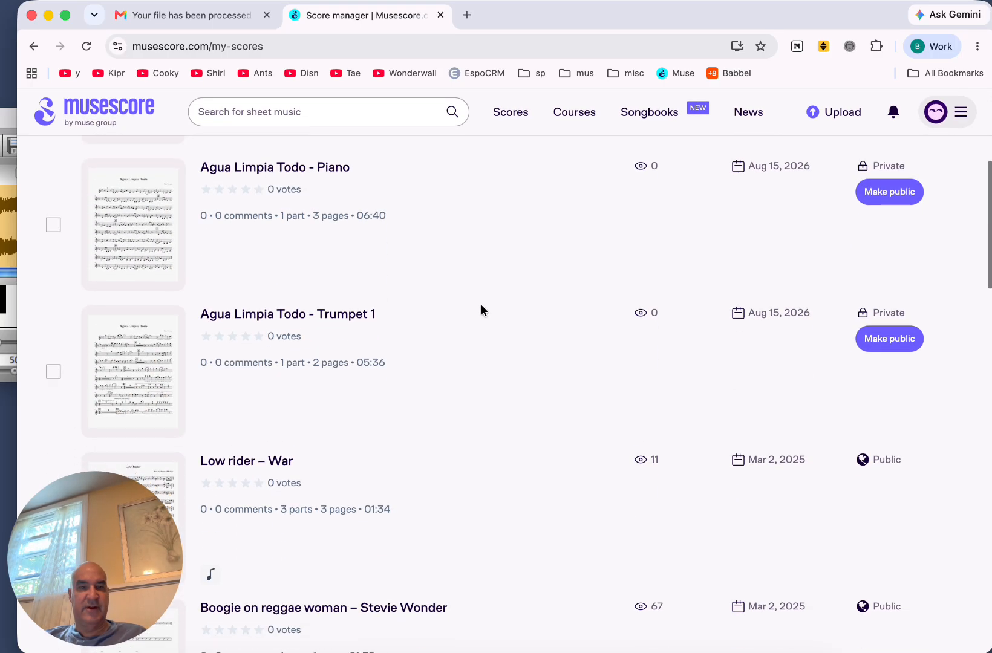
scroll(482, 311, "down", 3)
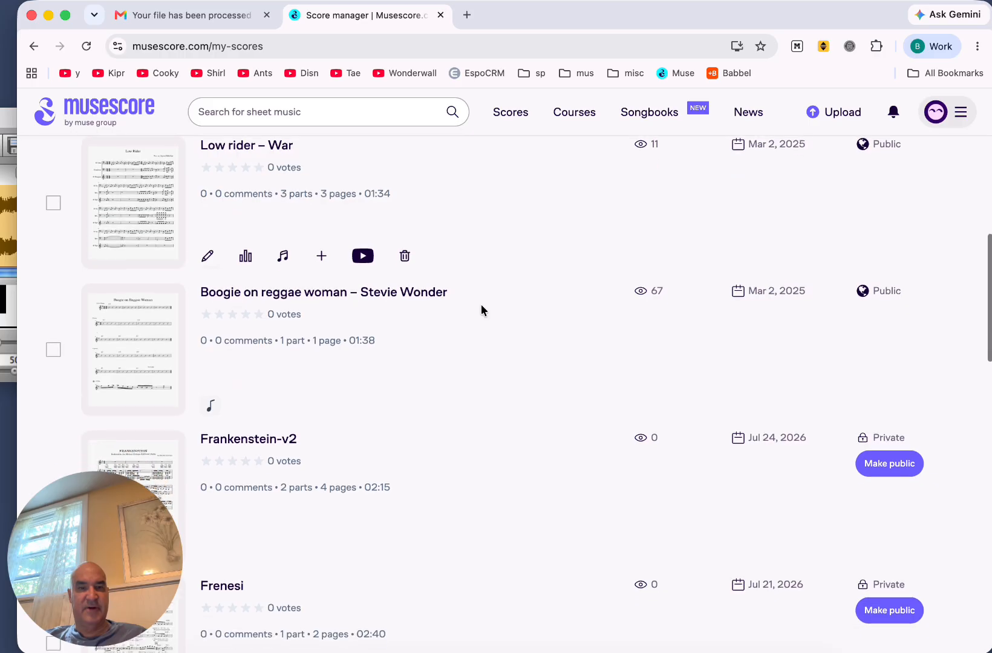
scroll(481, 311, "up", 1)
scroll(481, 311, "down", 3)
scroll(481, 310, "down", 6)
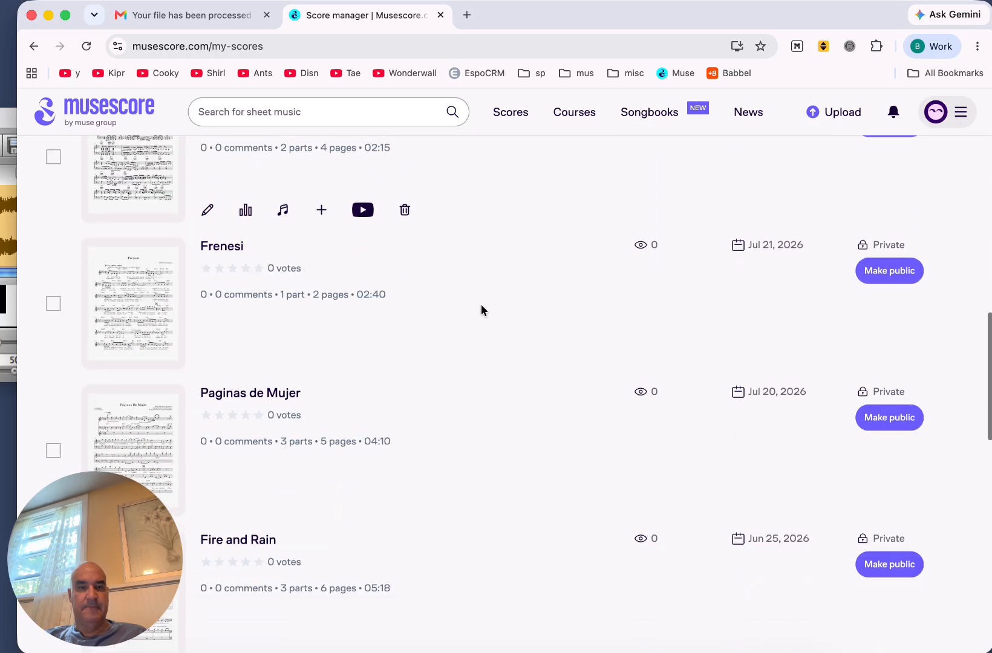
scroll(546, 426, "up", 10)
scroll(547, 422, "up", 10)
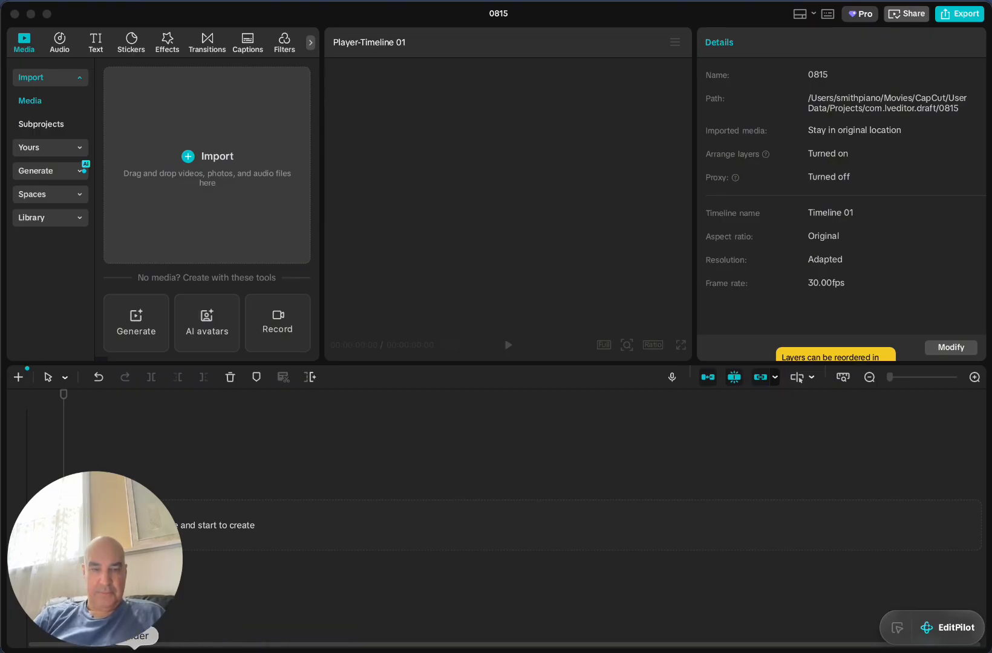
Switch to Finder, show the agua-limpia-todo folder with full file names, and select Agua Limpia Todo - Trumpet.mscz.
left_click(134, 650)
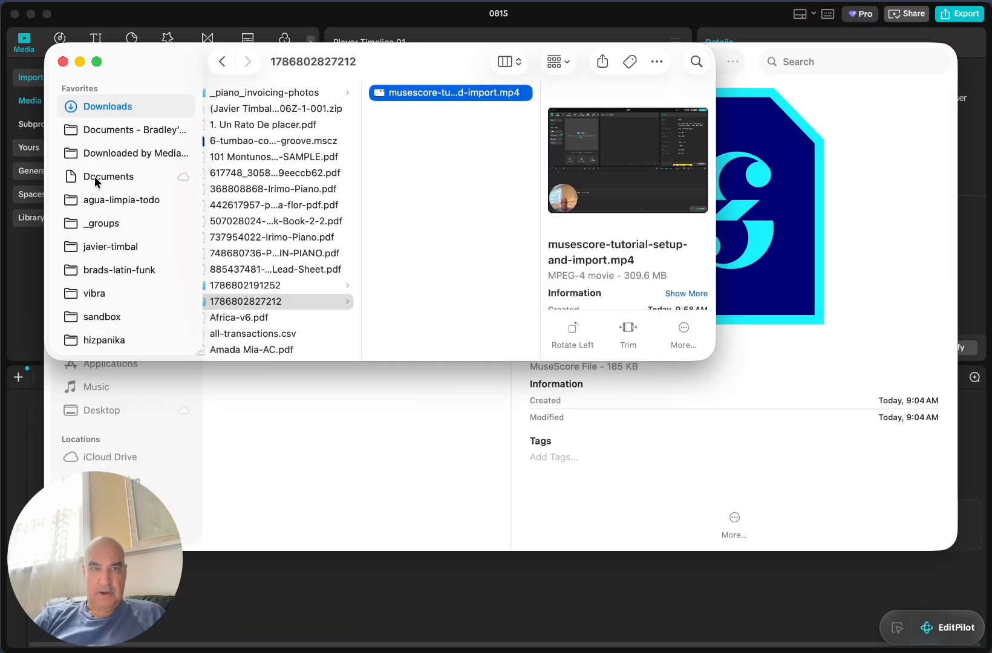
left_click(73, 201)
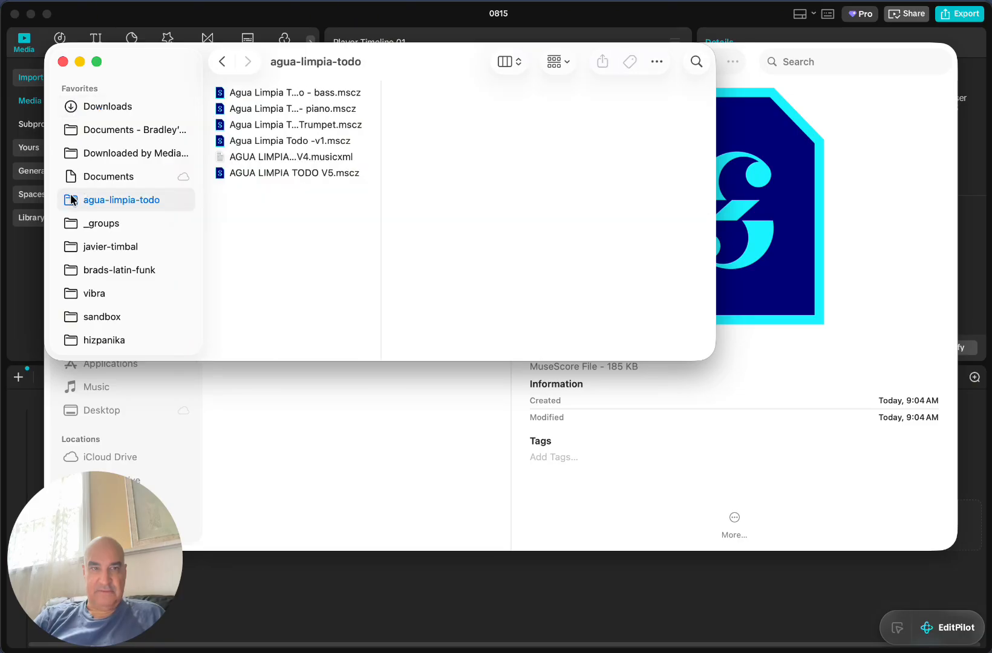
left_click_drag(381, 138, 453, 137)
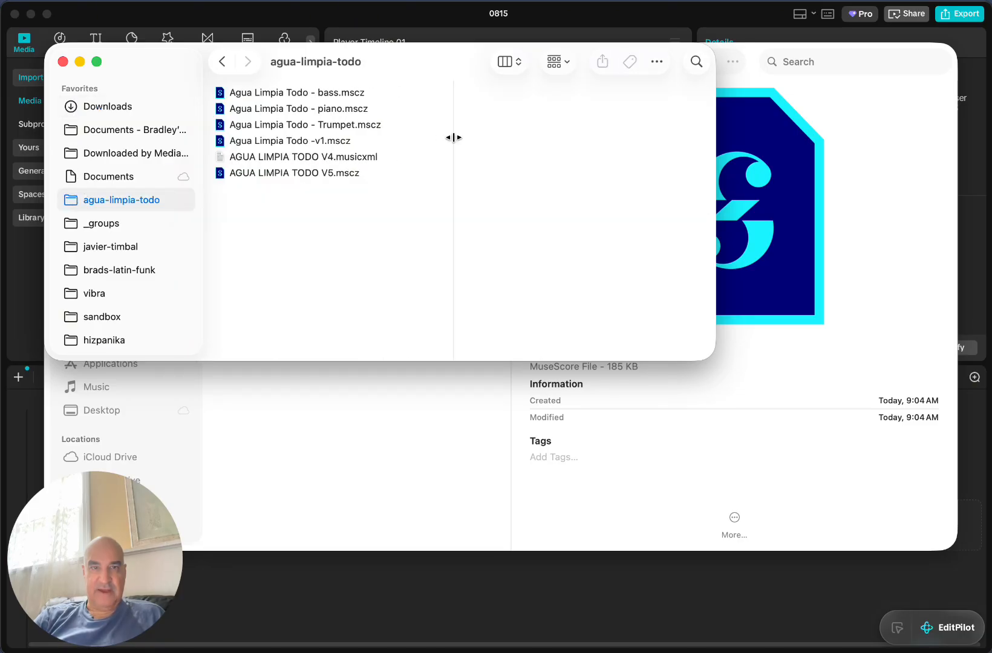
left_click(380, 125)
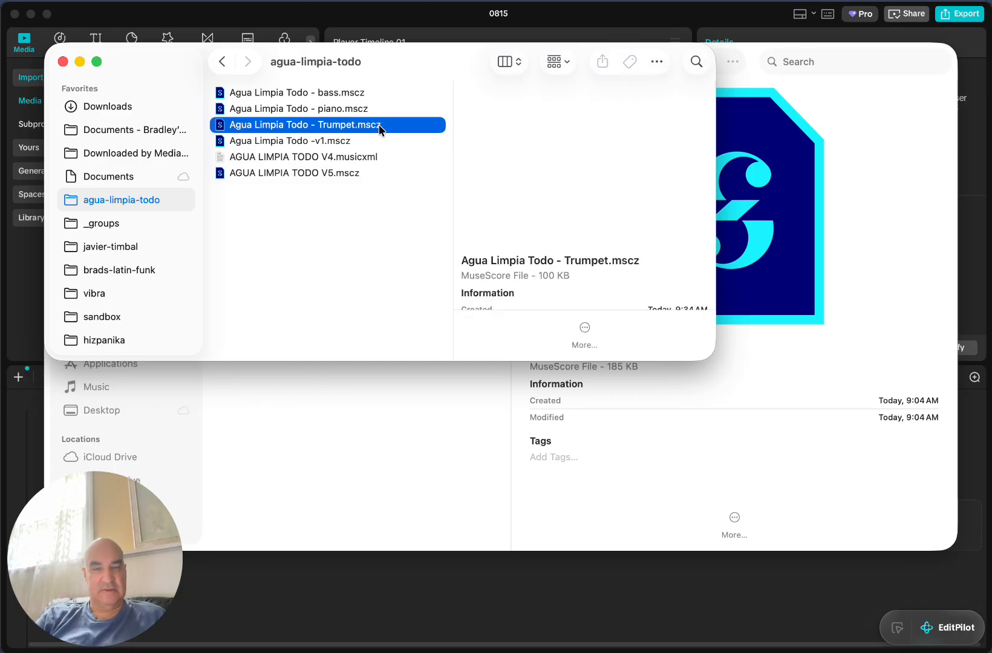
Open Agua Limpia Todo - piano.mscz in MuseScore Studio and show the first page at 65% zoom.
left_click(326, 114)
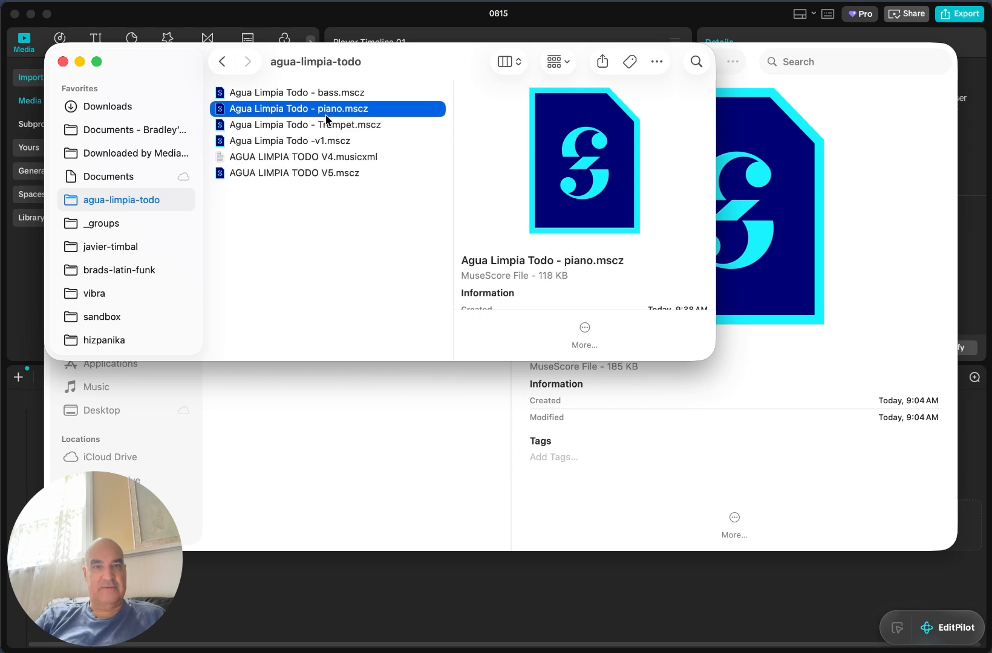
double_click(295, 110)
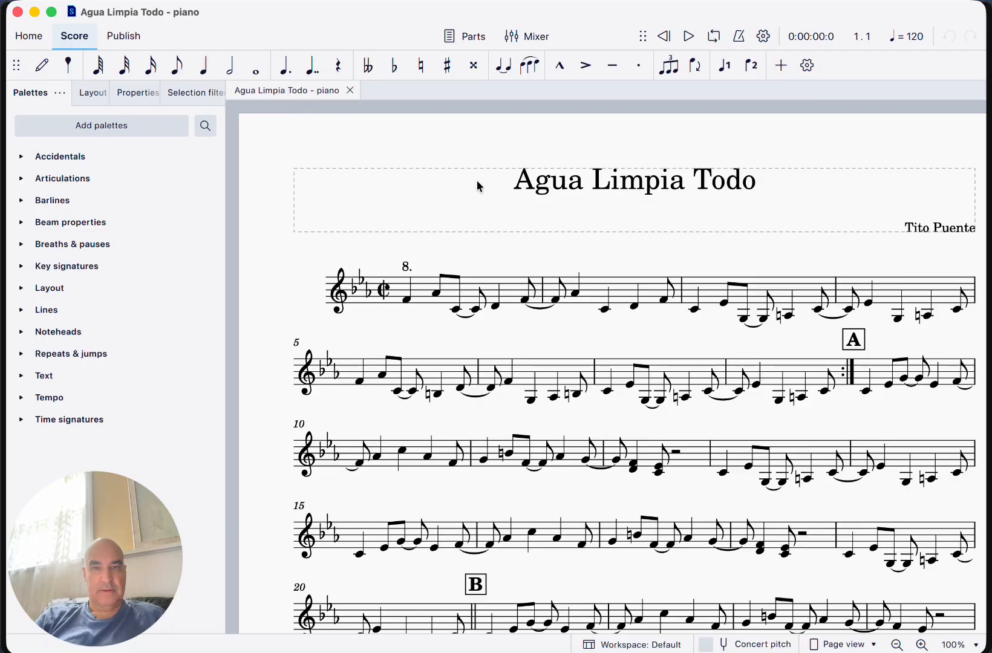
key("super+minus")
key("super+minus")
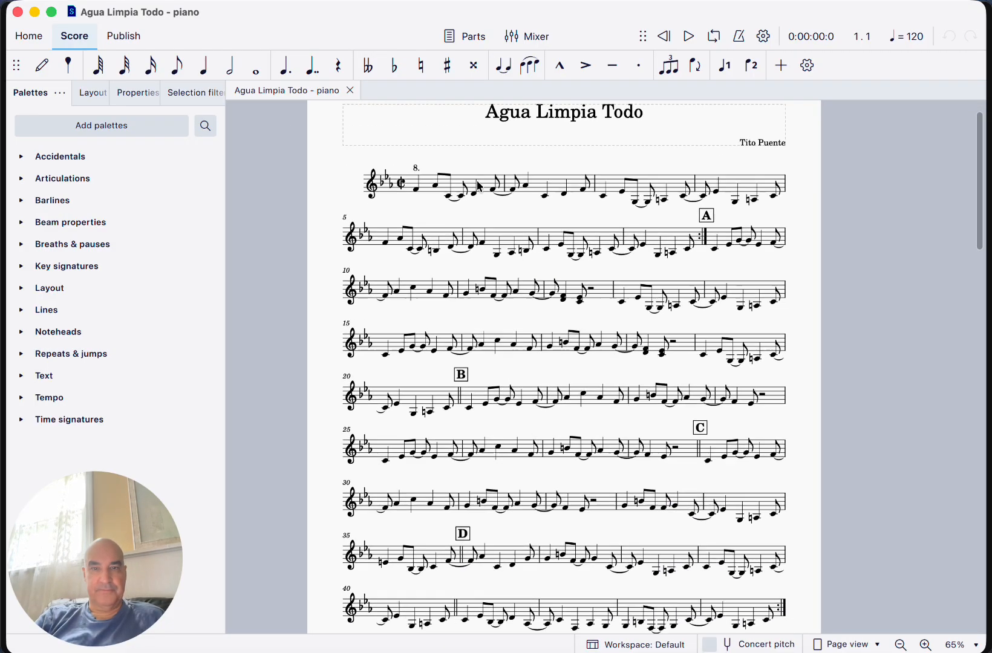
scroll(478, 184, "down", 1)
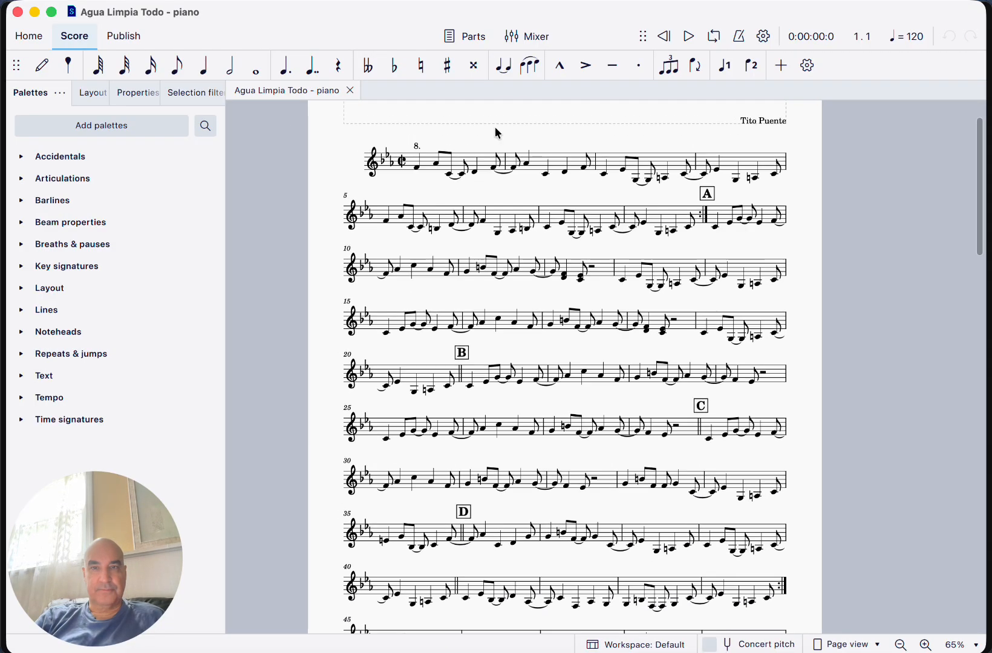
Play back the opening measures of the piano score at a raised volume, stop playback, and close the score.
left_click(690, 38)
key("XF86AudioRaiseVolume")
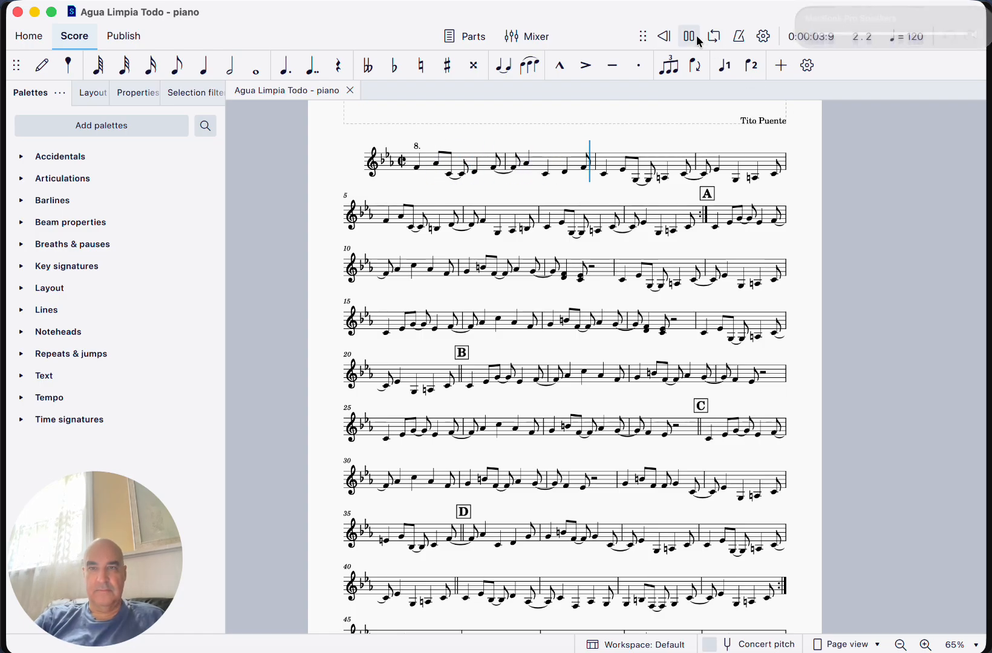
left_click(690, 37)
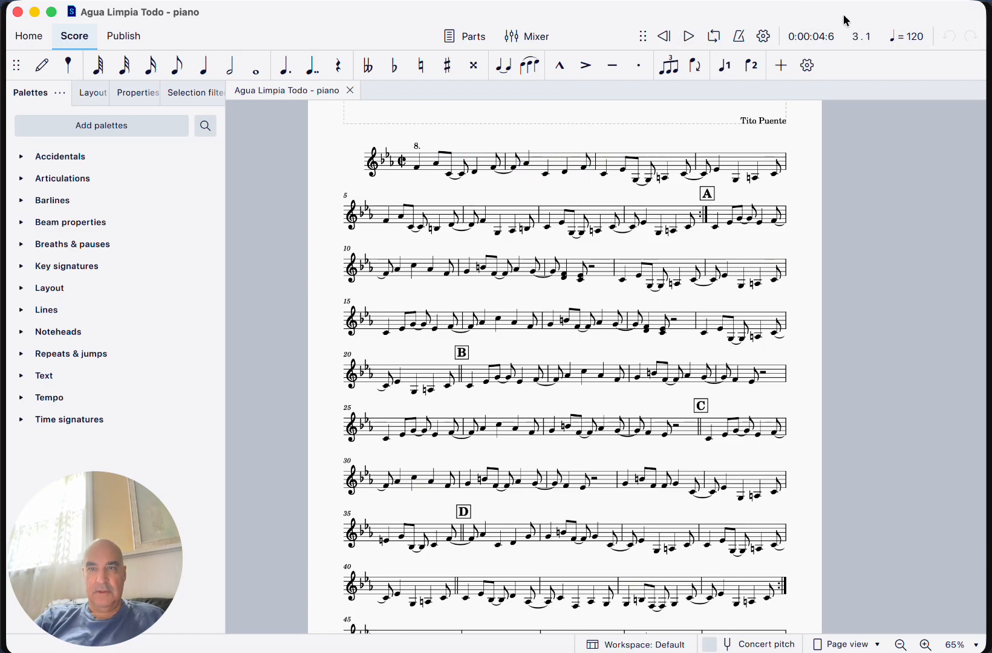
scroll(327, 142, "up", 4)
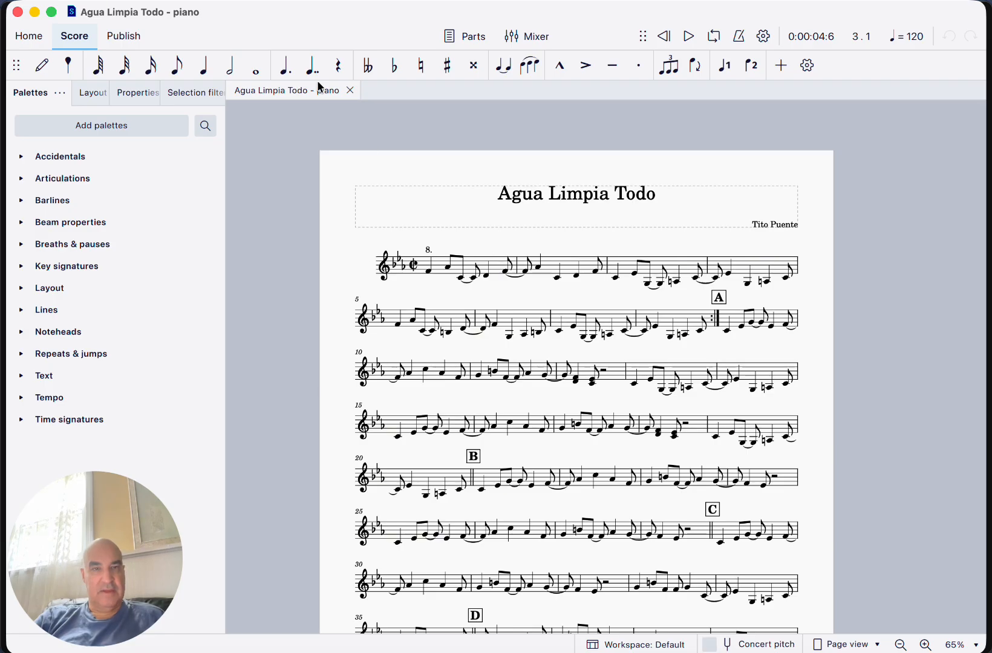
left_click(350, 91)
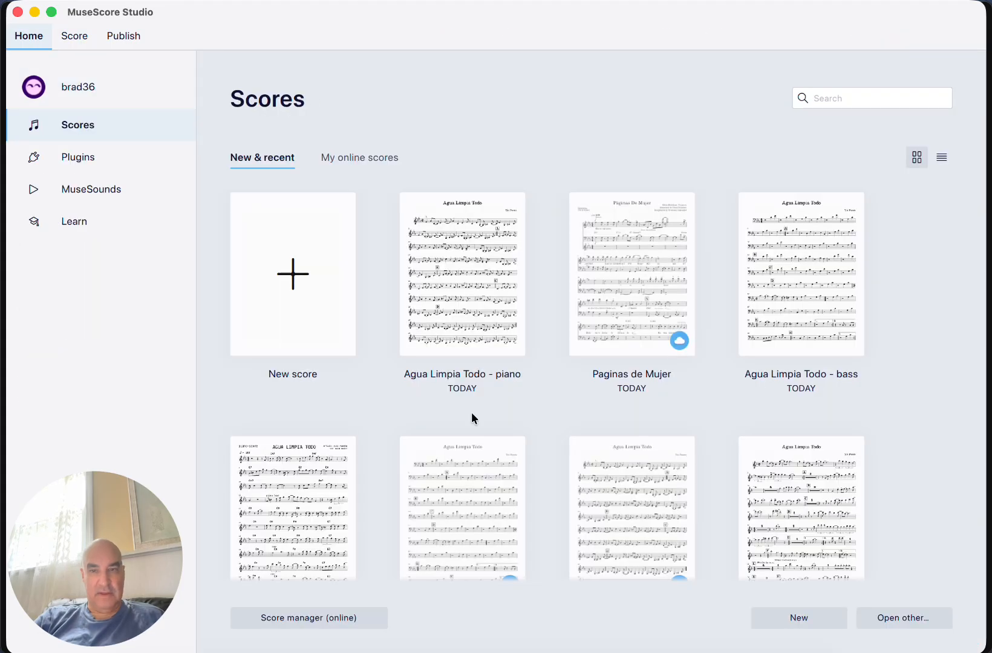
Find the vibra-template-v1- score among the recent scores and open it.
scroll(343, 488, "down", 3)
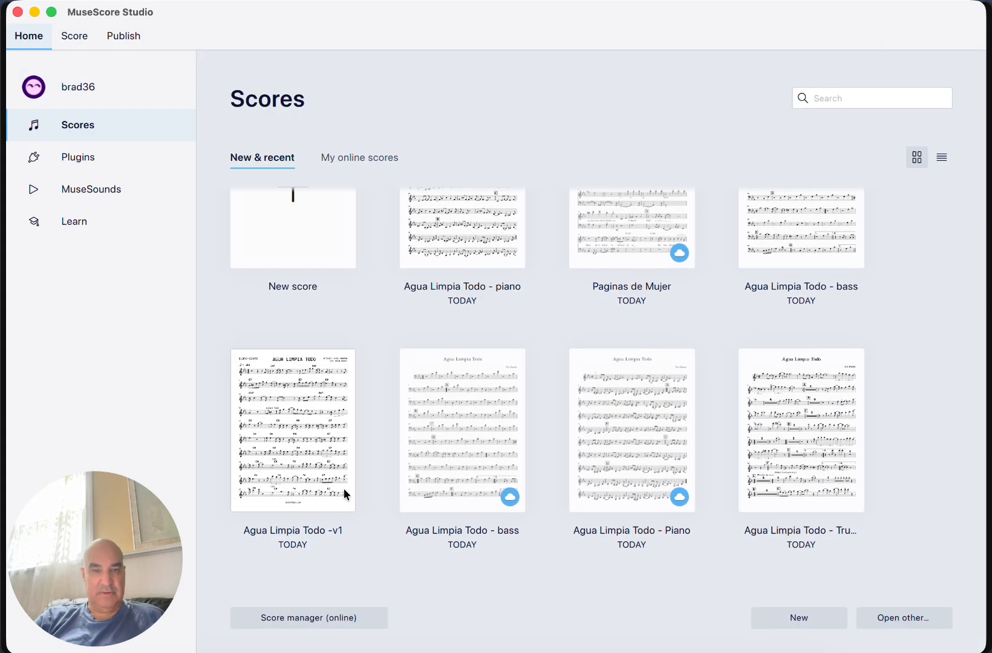
scroll(344, 488, "down", 5)
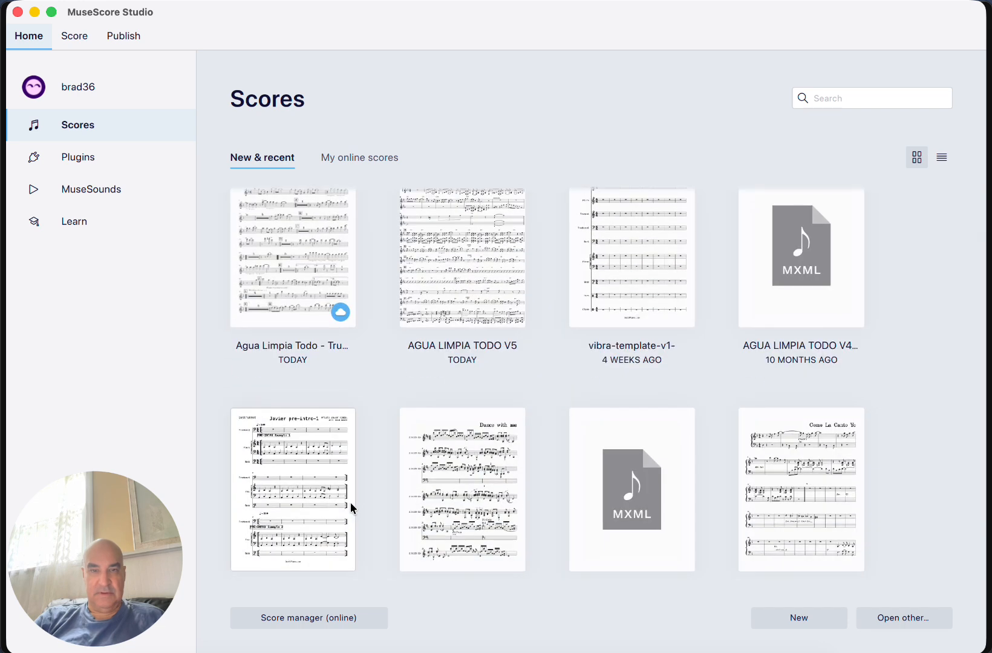
left_click(647, 282)
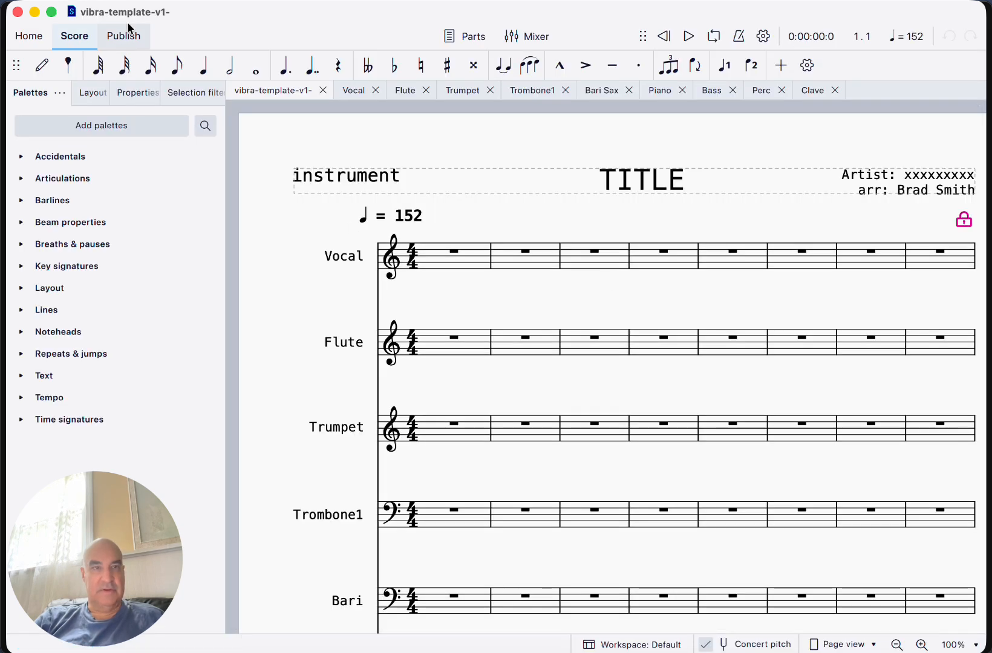
Save a copy of the template score as Agua Limpia Todo-original-v1.mscz in the agua-limpia-todo folder.
left_click(67, 3)
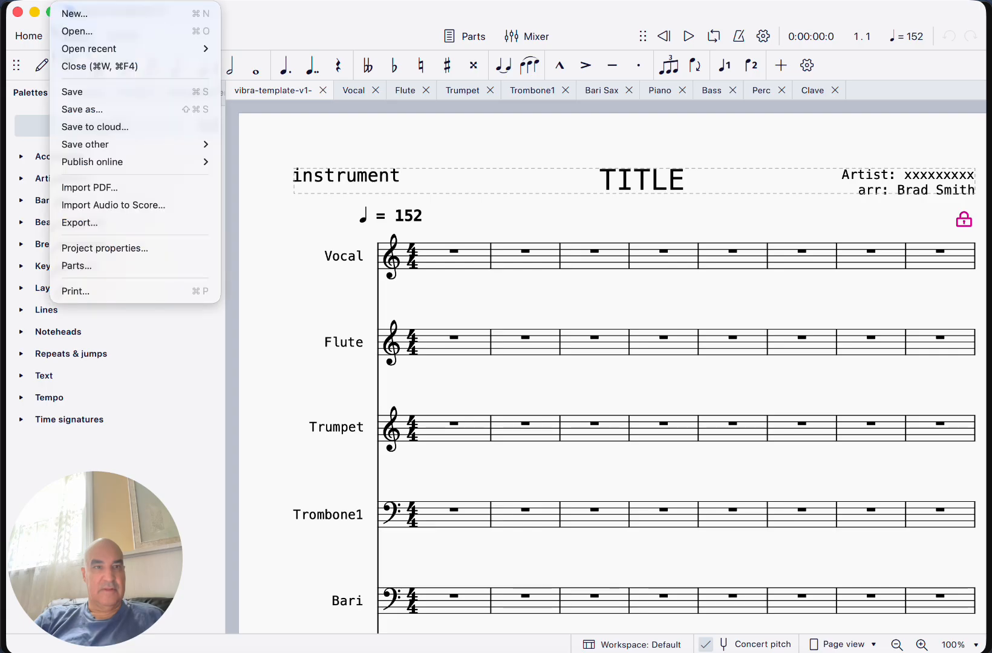
left_click(79, 108)
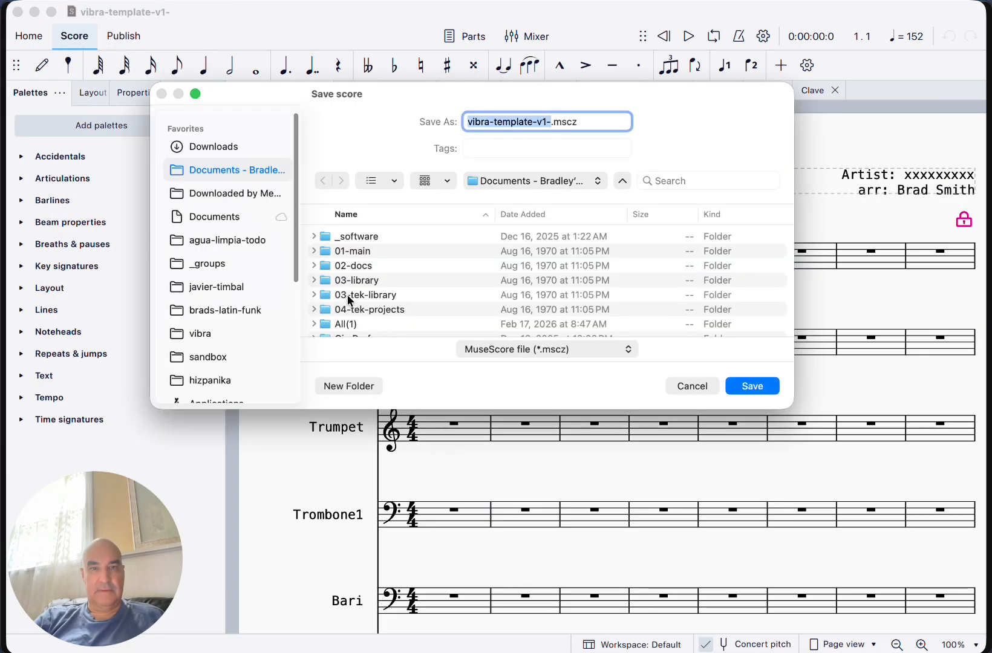
left_click(176, 240)
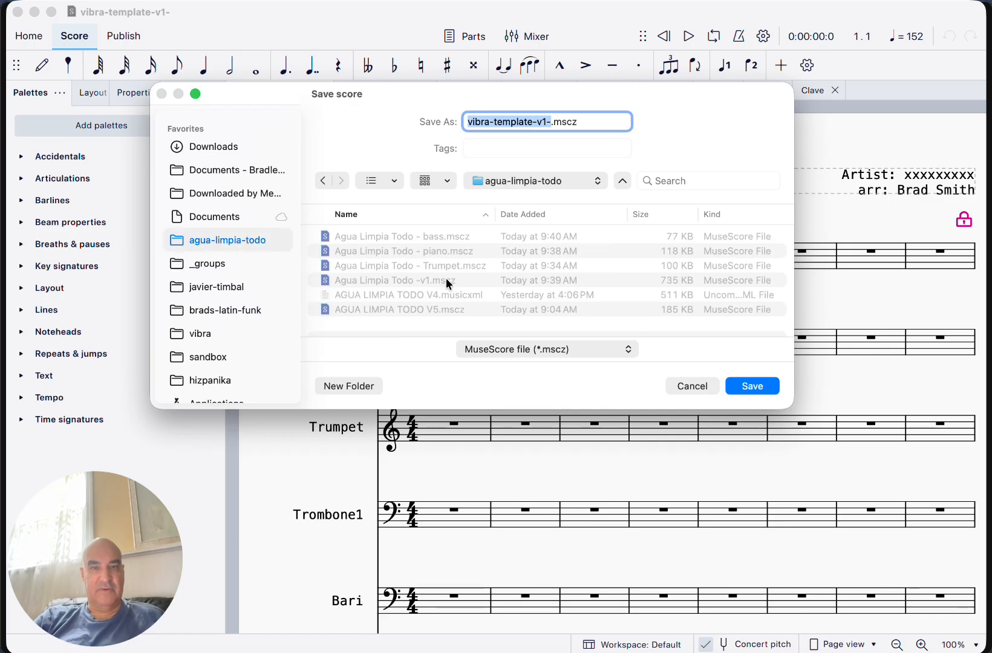
type("Ag")
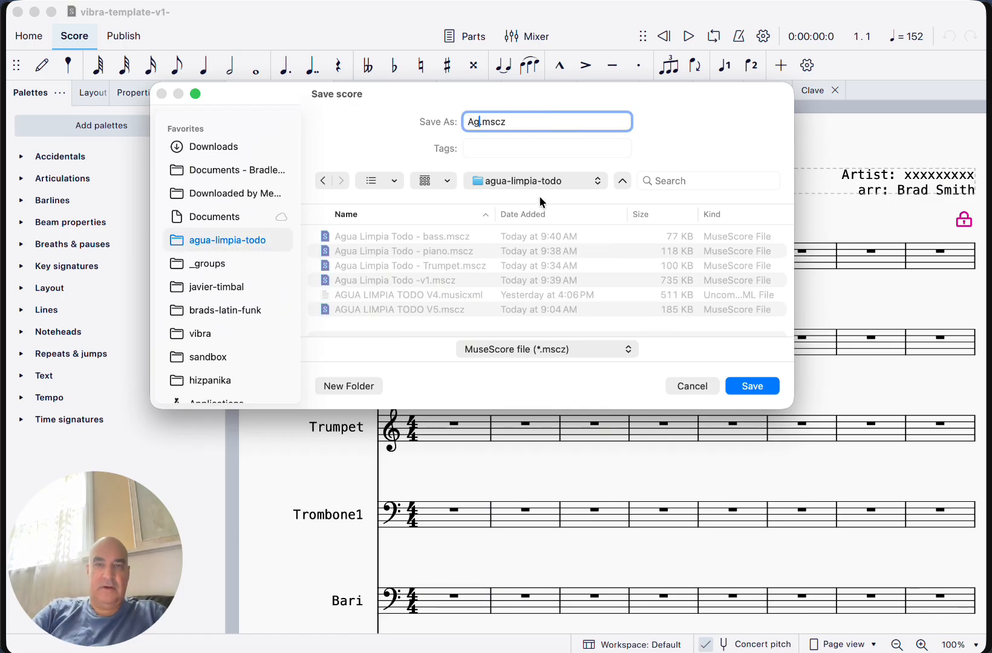
type("ua Li")
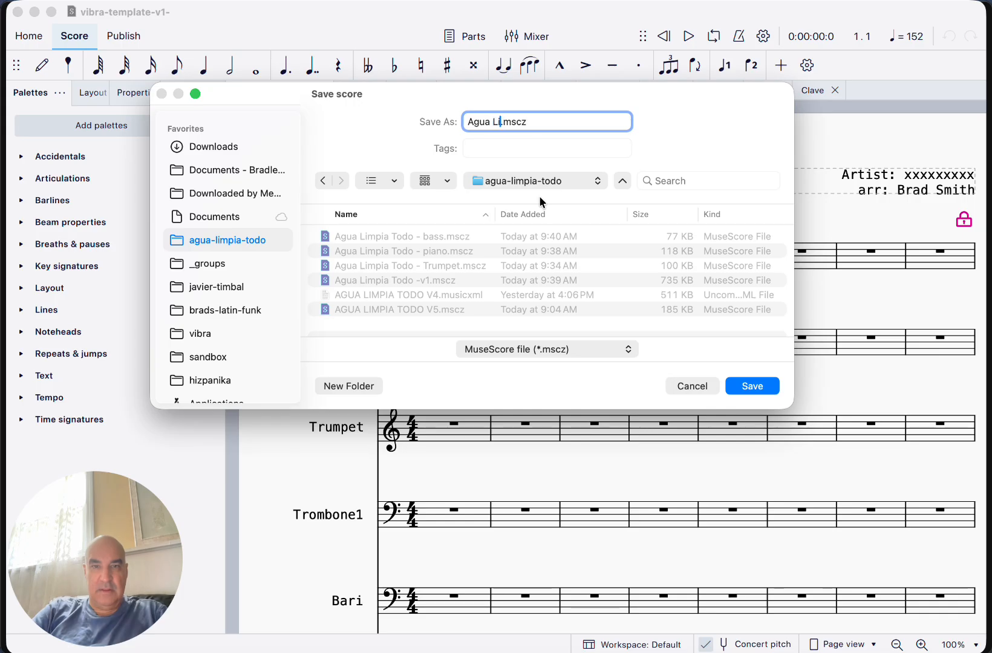
type("mpia Tod")
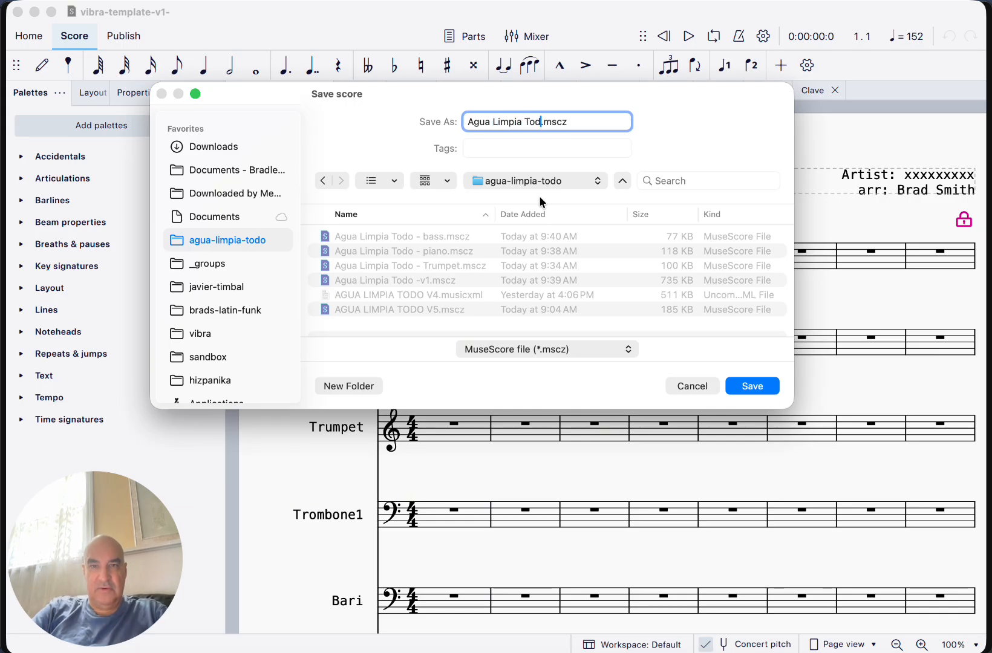
type("o-")
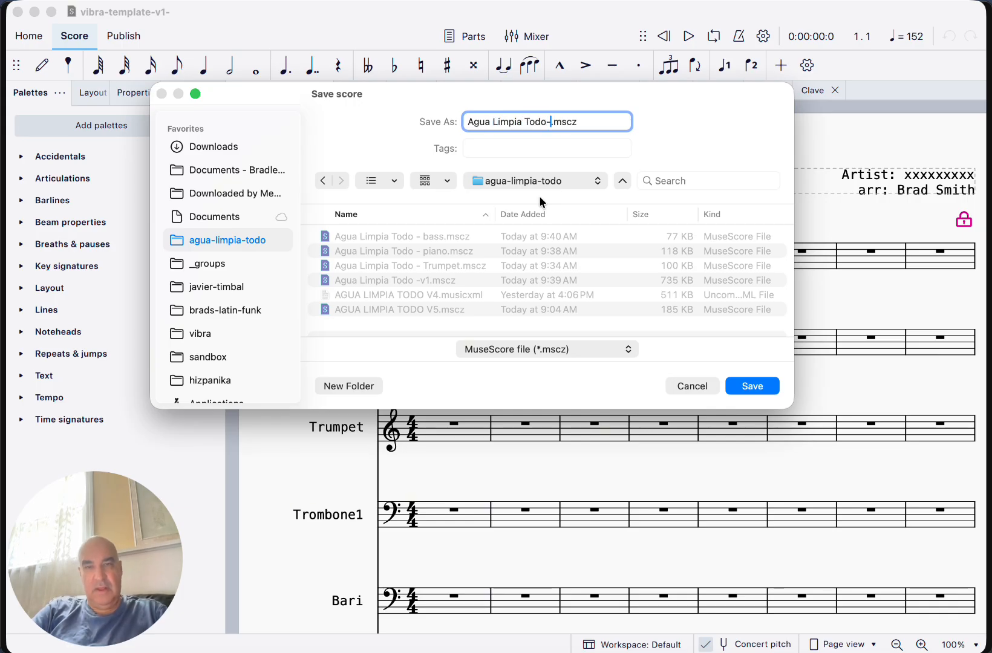
type("o")
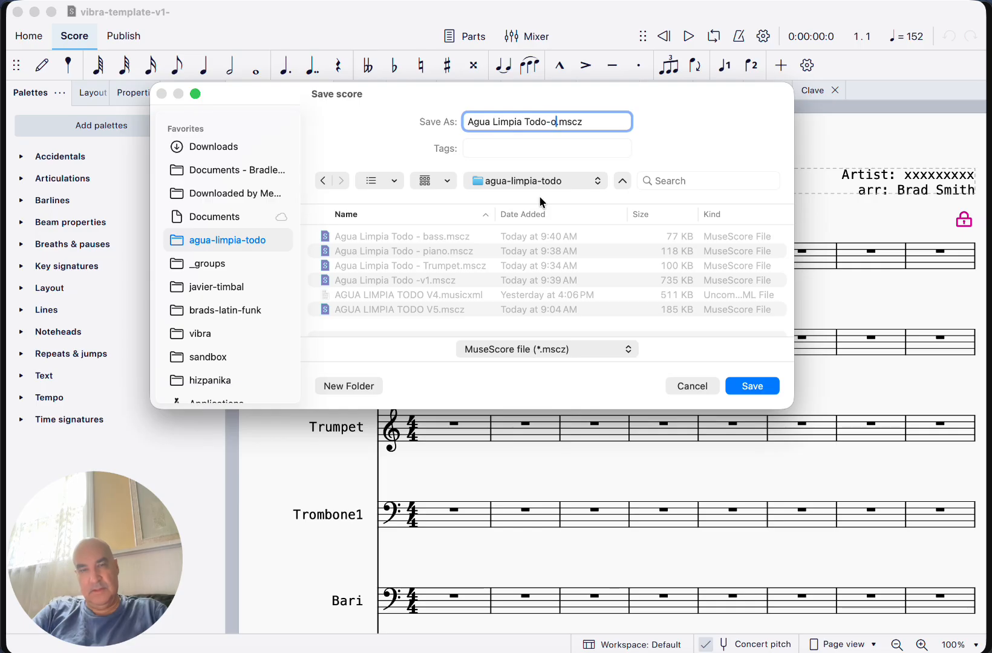
type("rig")
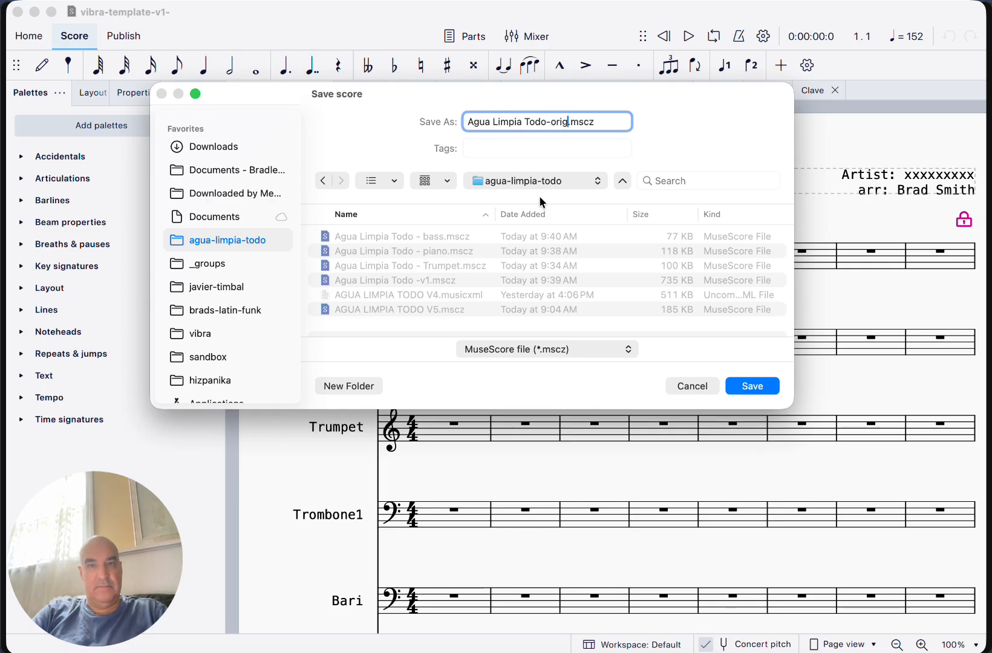
type("inal")
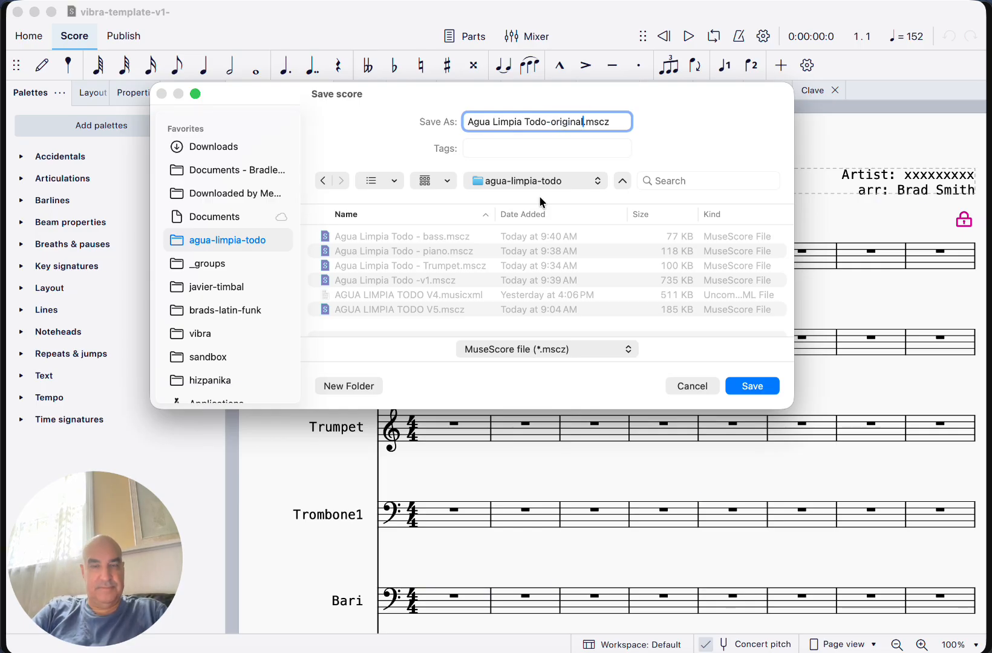
type("-v1")
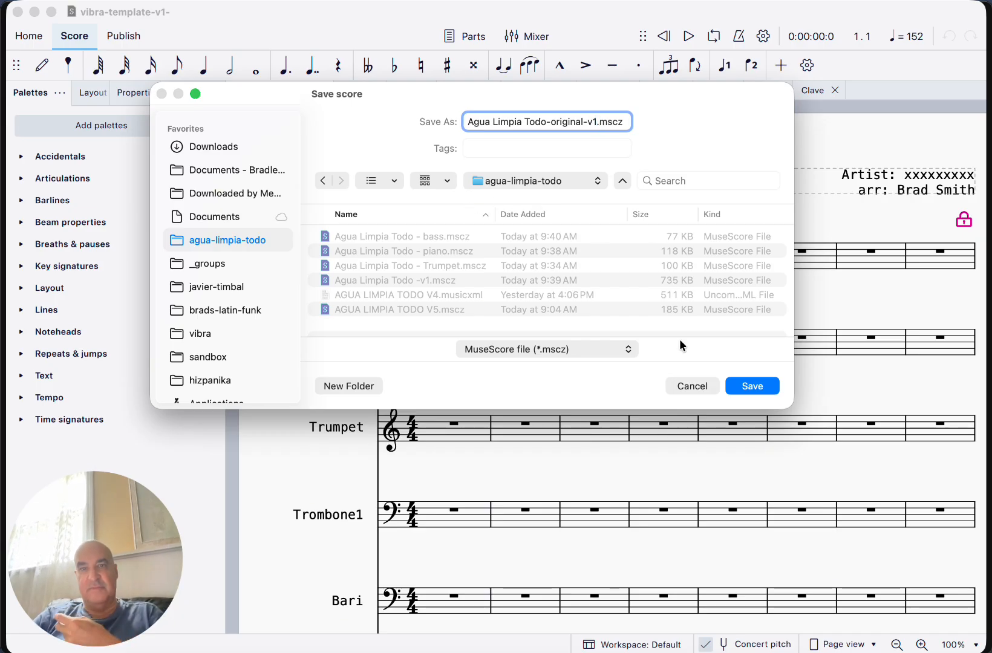
left_click(752, 386)
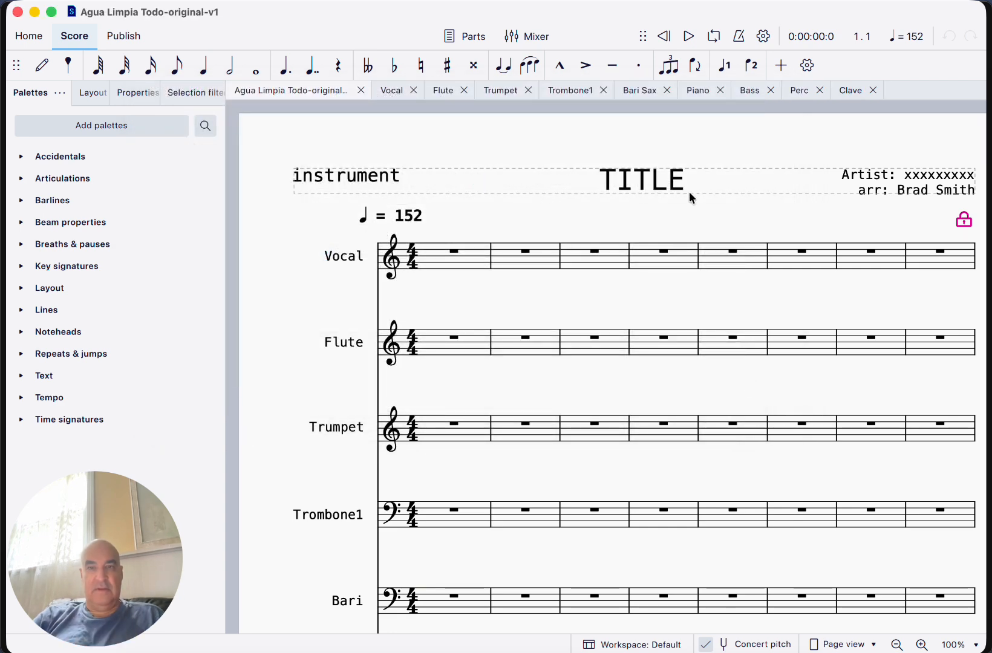
Replace the placeholder title at the head of the score with Agua Limpia Todo.
double_click(662, 180)
double_click(662, 179)
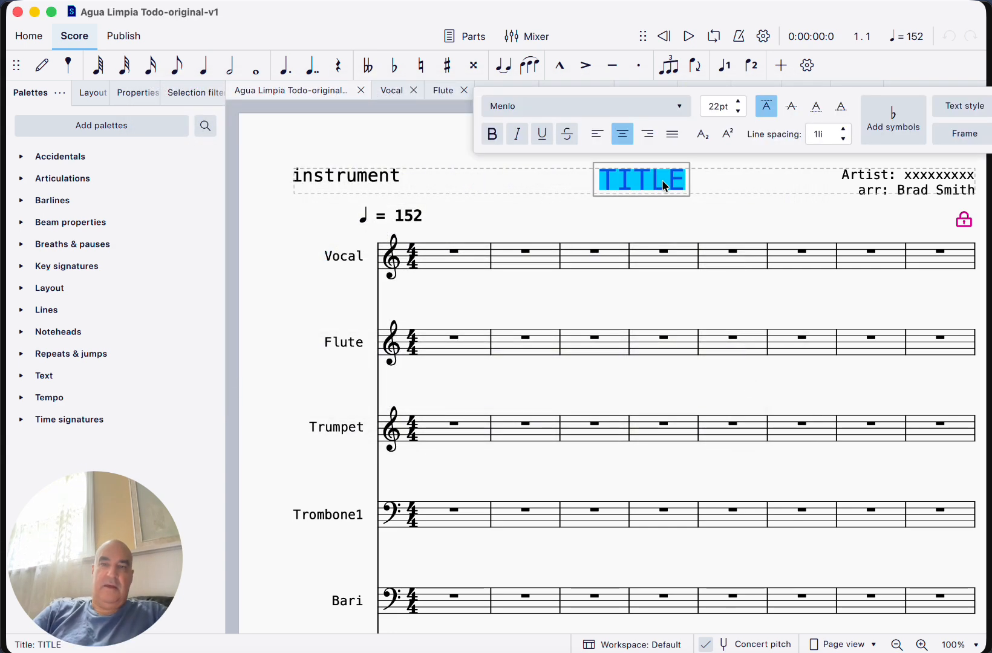
type("Agua L")
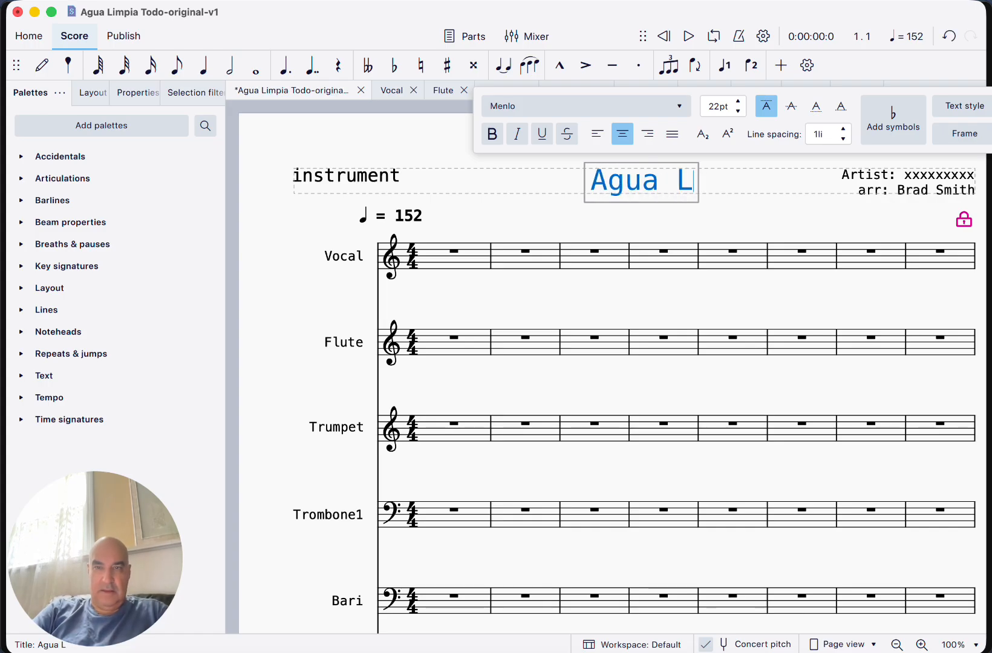
type("impia Todo")
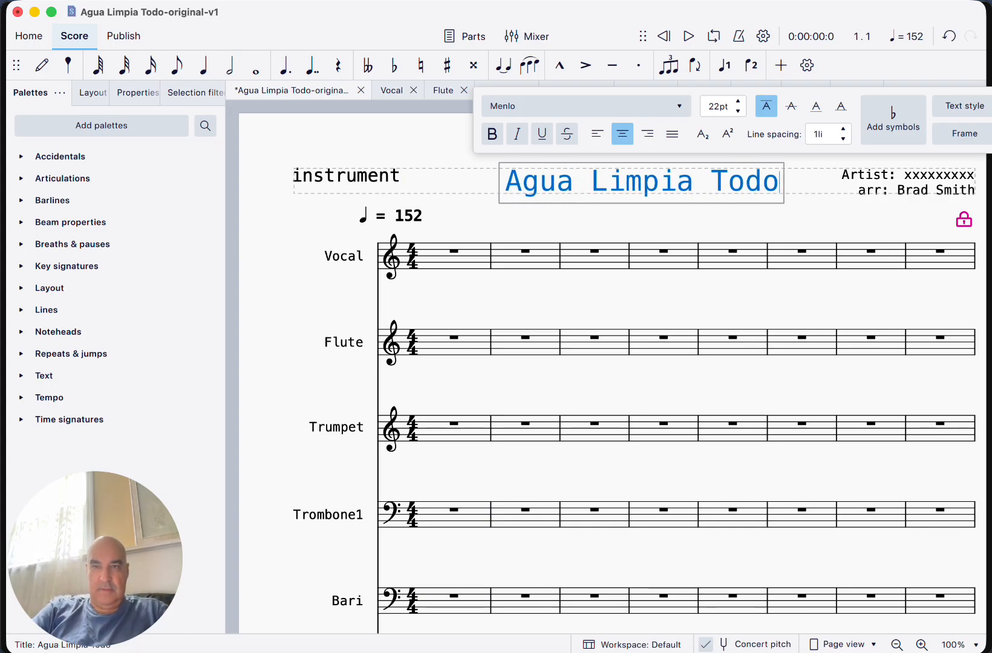
Replace the artist placeholder in the composer text with Tito Puent Jr and save the score.
left_click(945, 174)
double_click(941, 180)
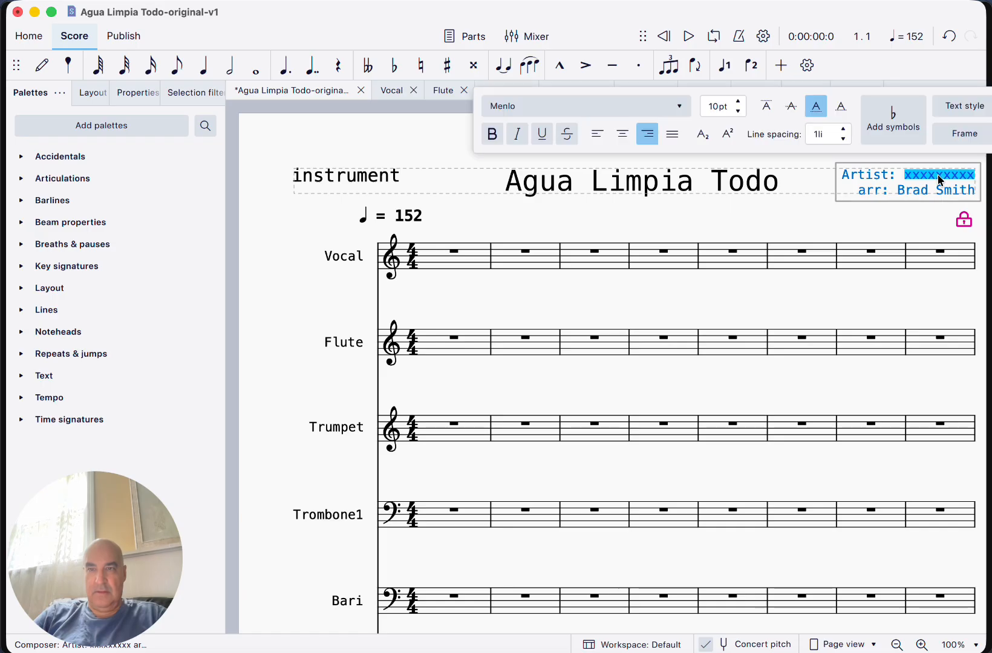
type("Tito")
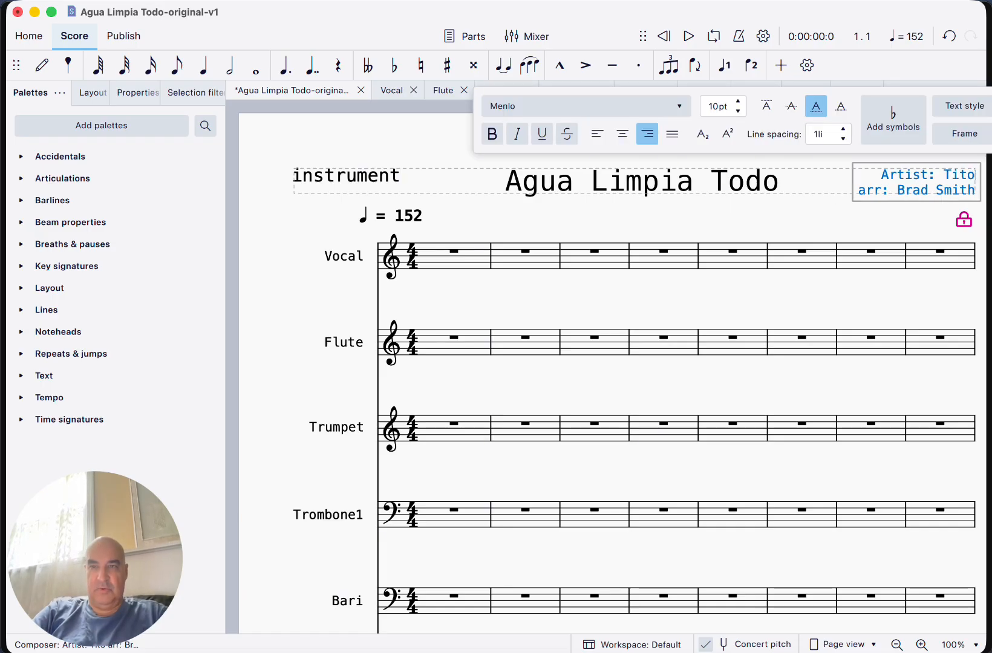
type(" Puen")
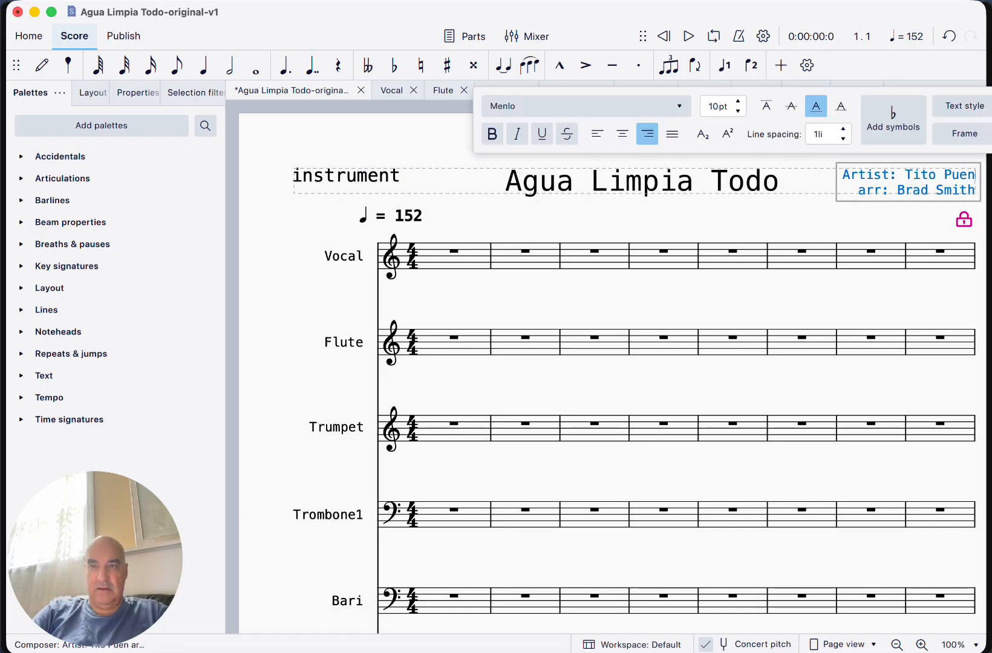
type("t Jr")
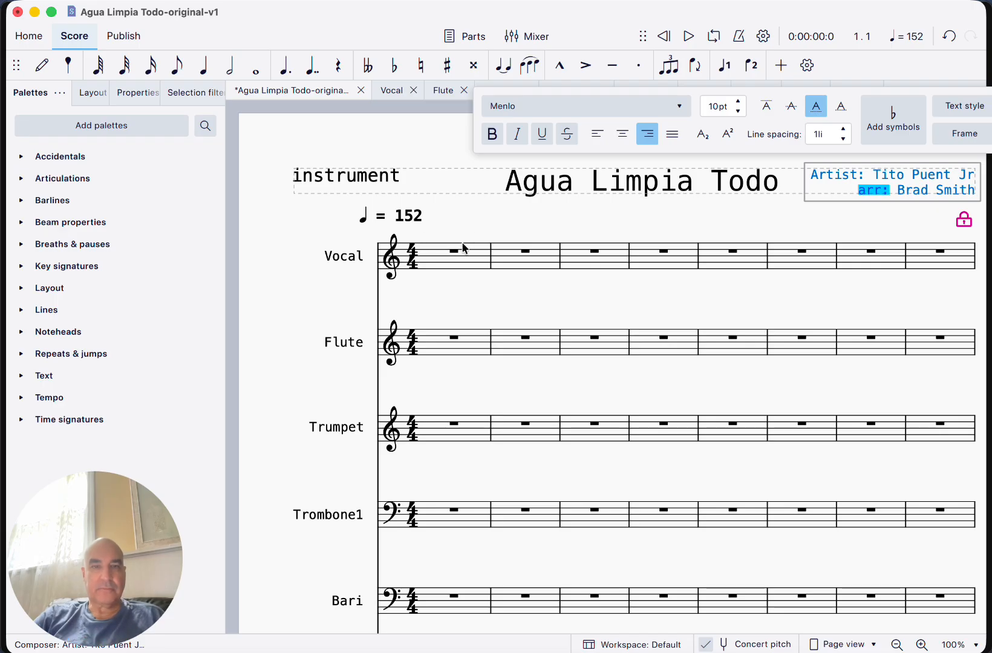
key("Escape")
left_click(457, 372)
scroll(457, 372, "down", 1)
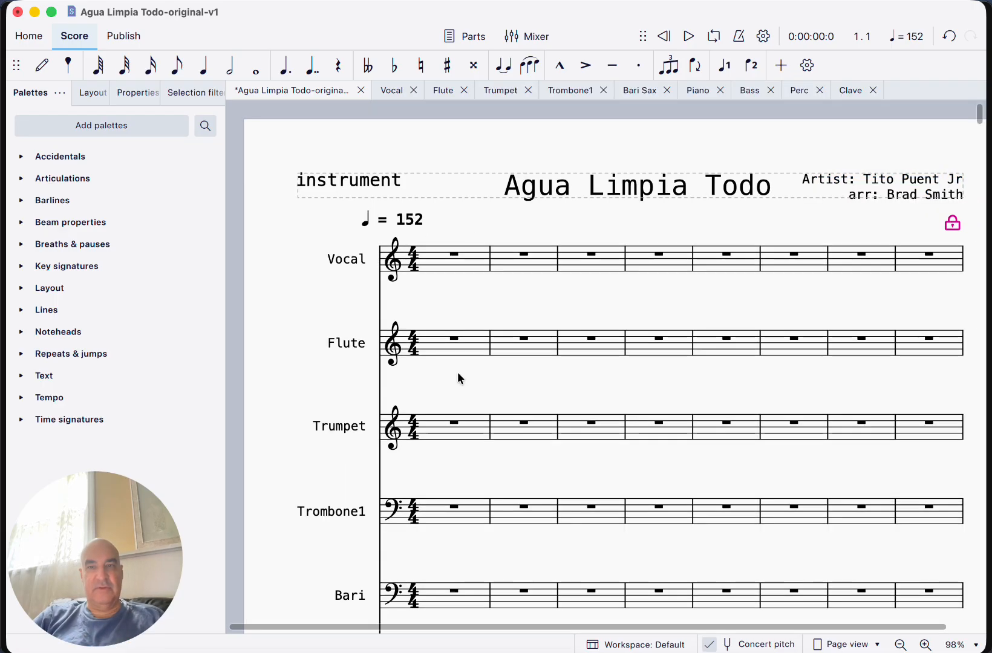
key("super+s")
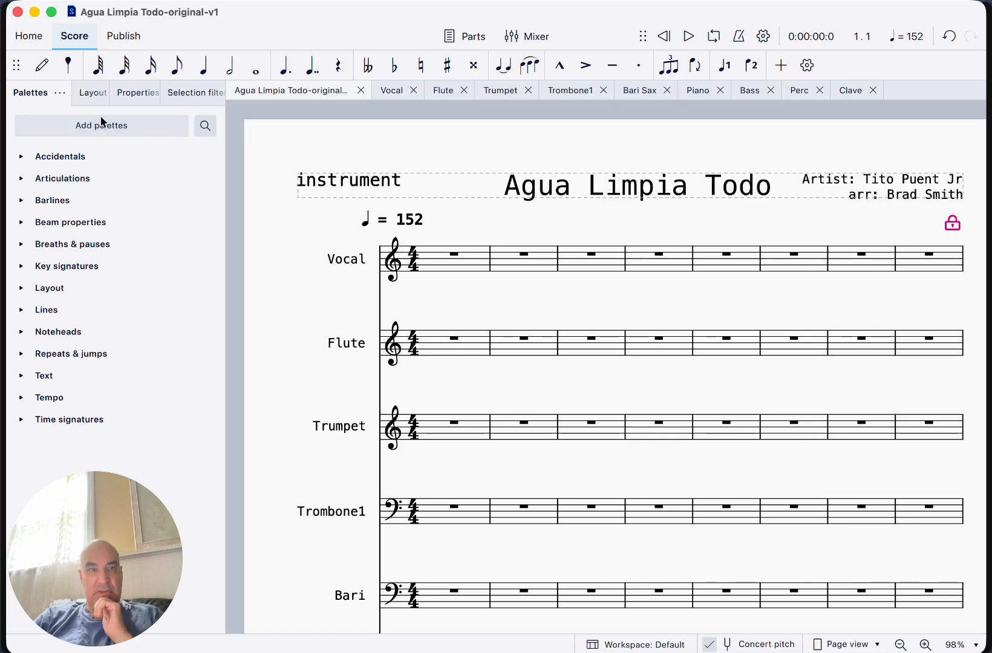
Delete the Flute and Bari instruments from the full score and all part scores.
left_click(93, 92)
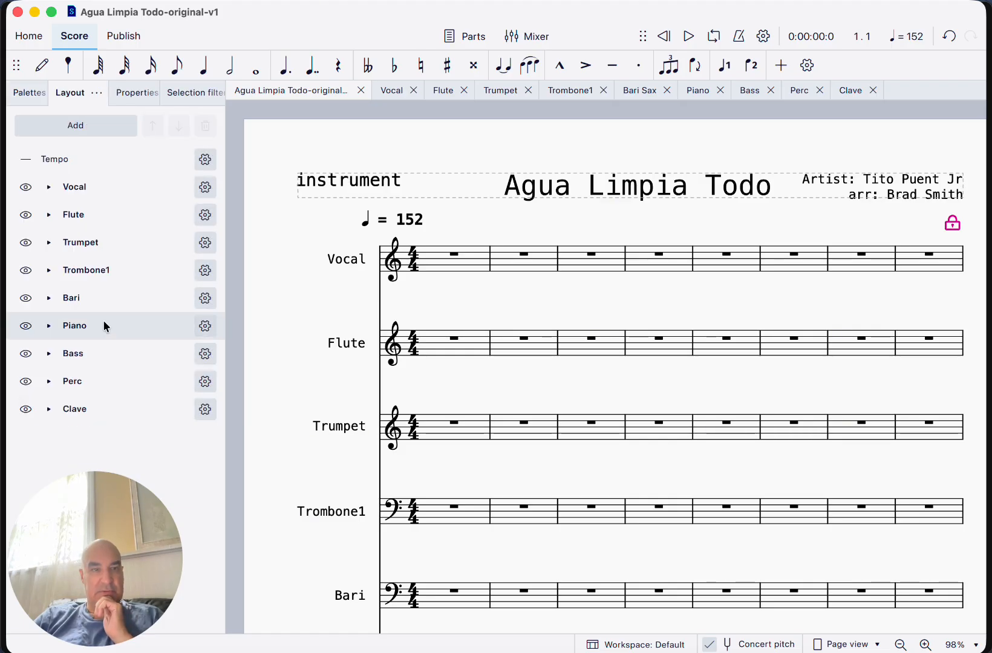
left_click(143, 214)
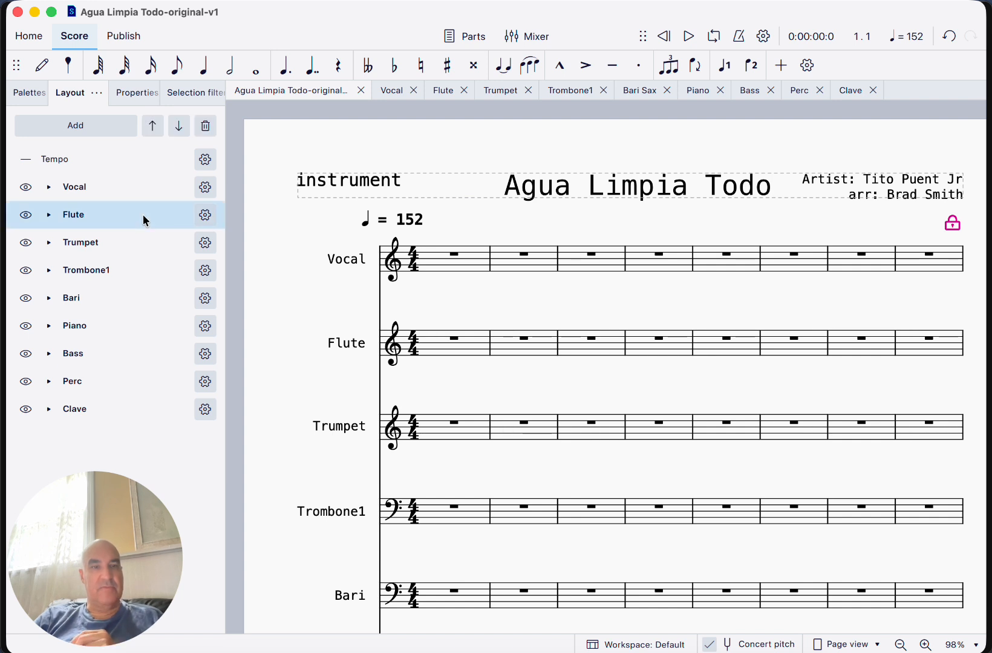
left_click(205, 126)
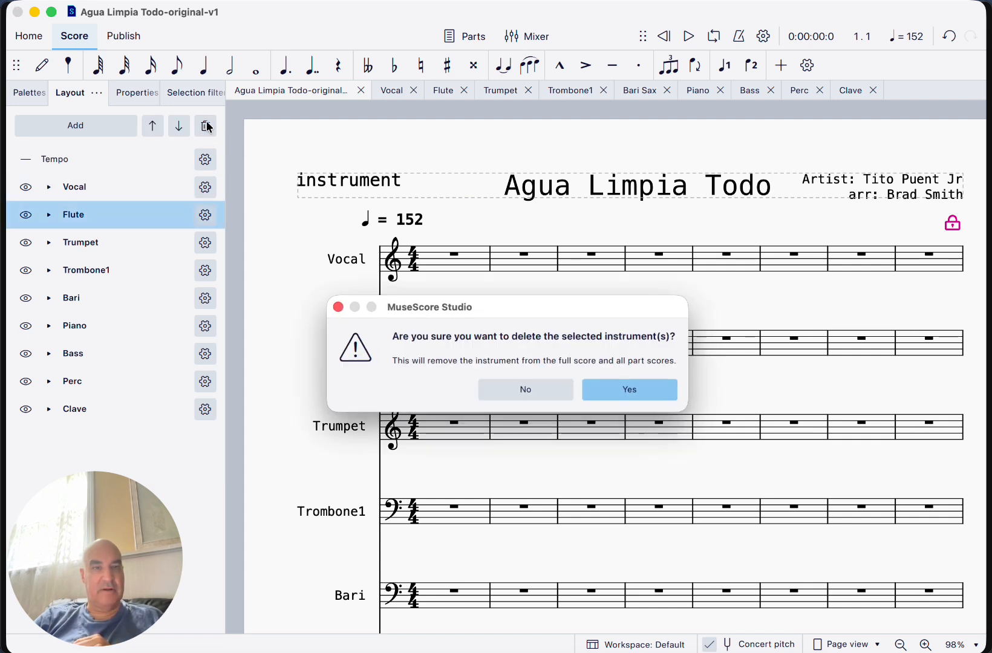
left_click(611, 392)
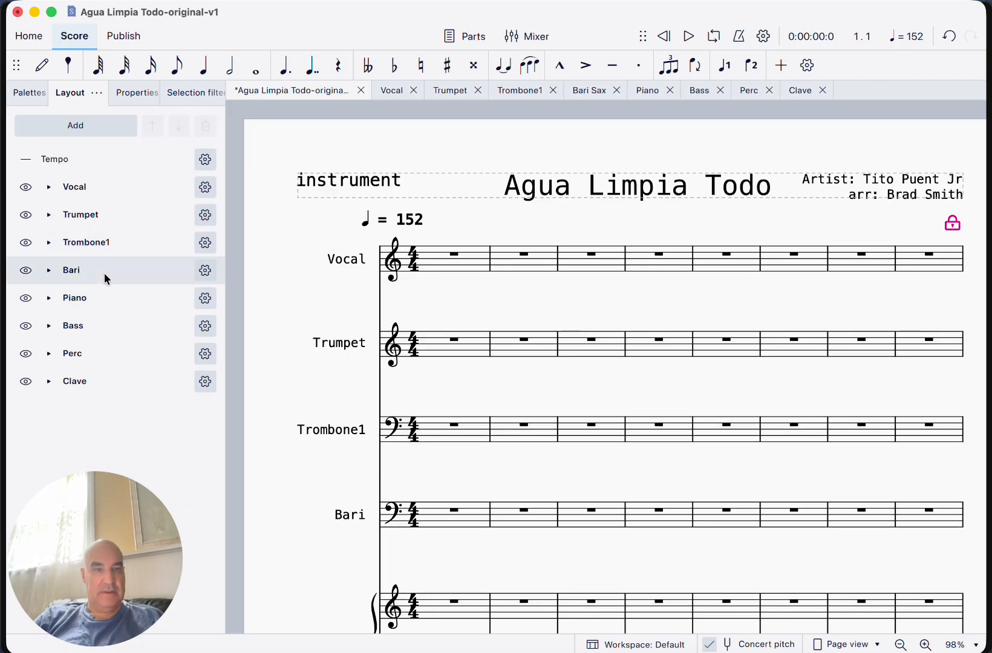
left_click(160, 269)
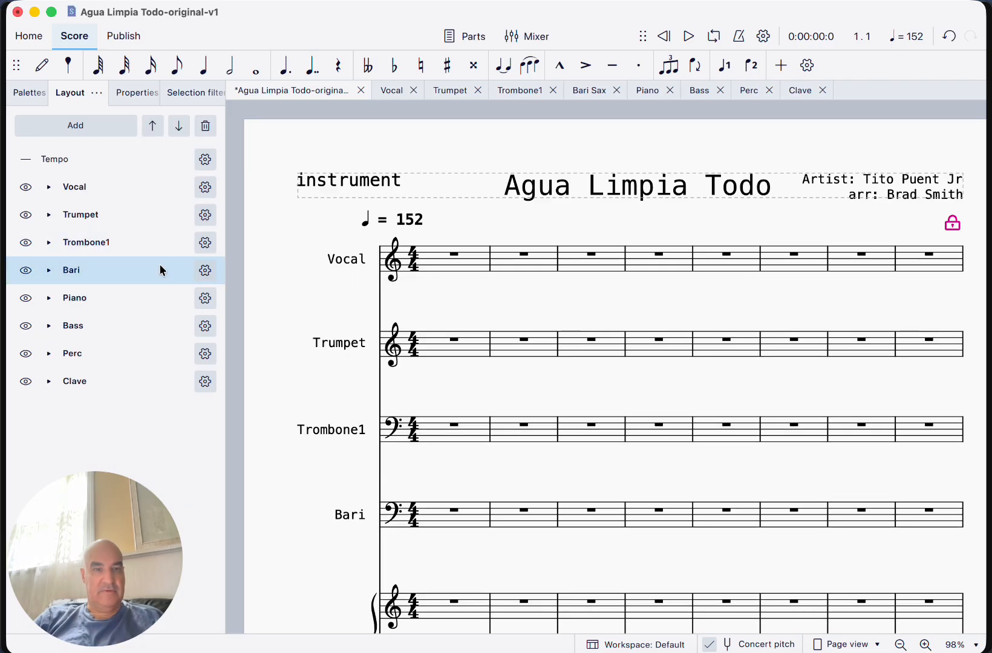
left_click(204, 125)
left_click(620, 390)
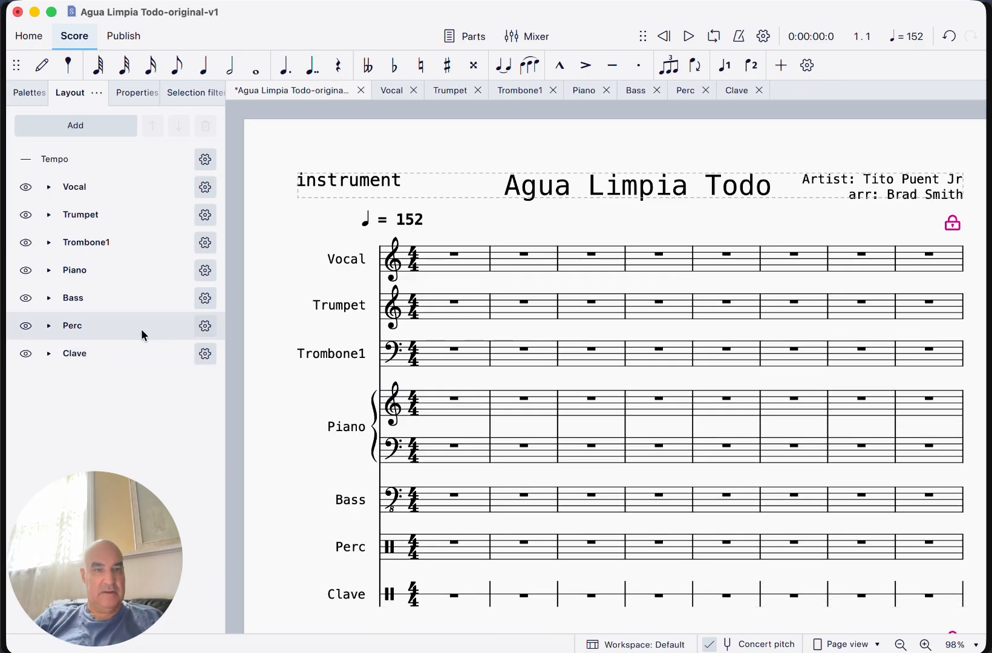
Hide the Clave, Perc, Trombone1 and Vocal instruments in the full score.
left_click(26, 357)
left_click(26, 327)
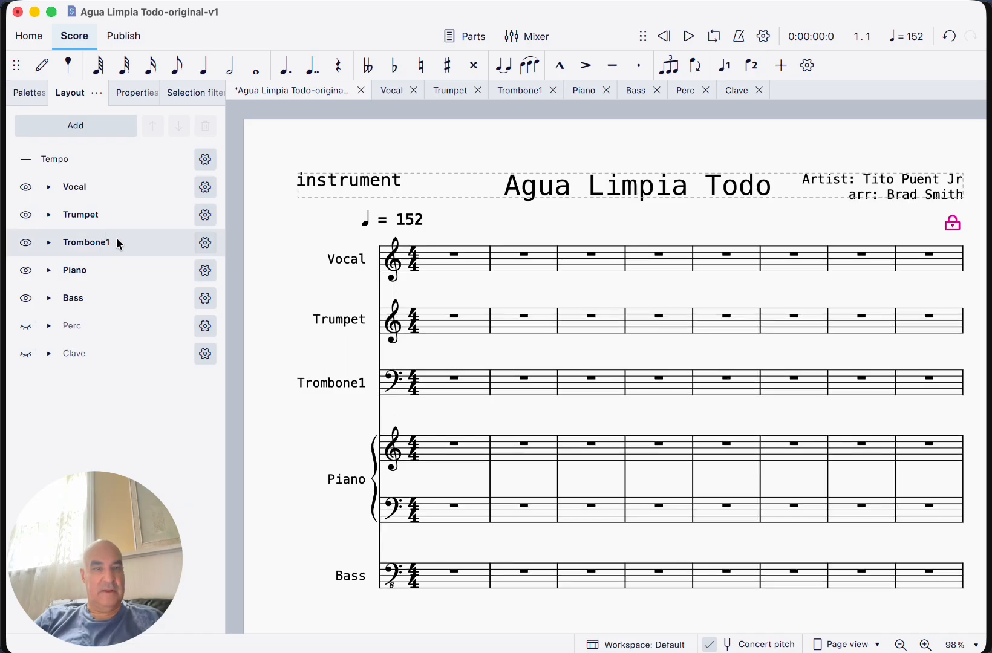
left_click(150, 241)
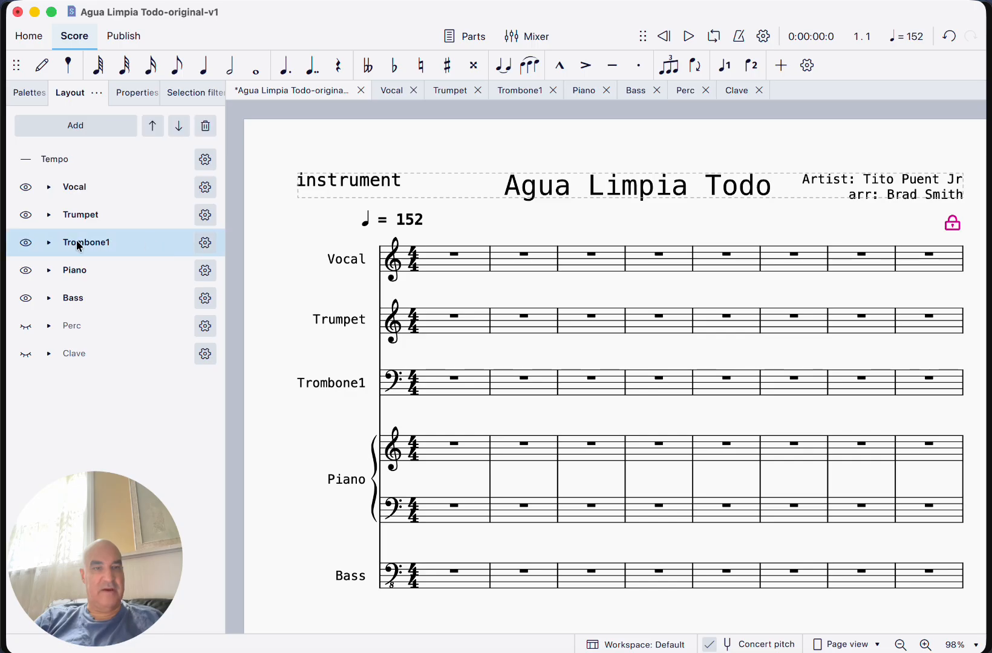
left_click(26, 243)
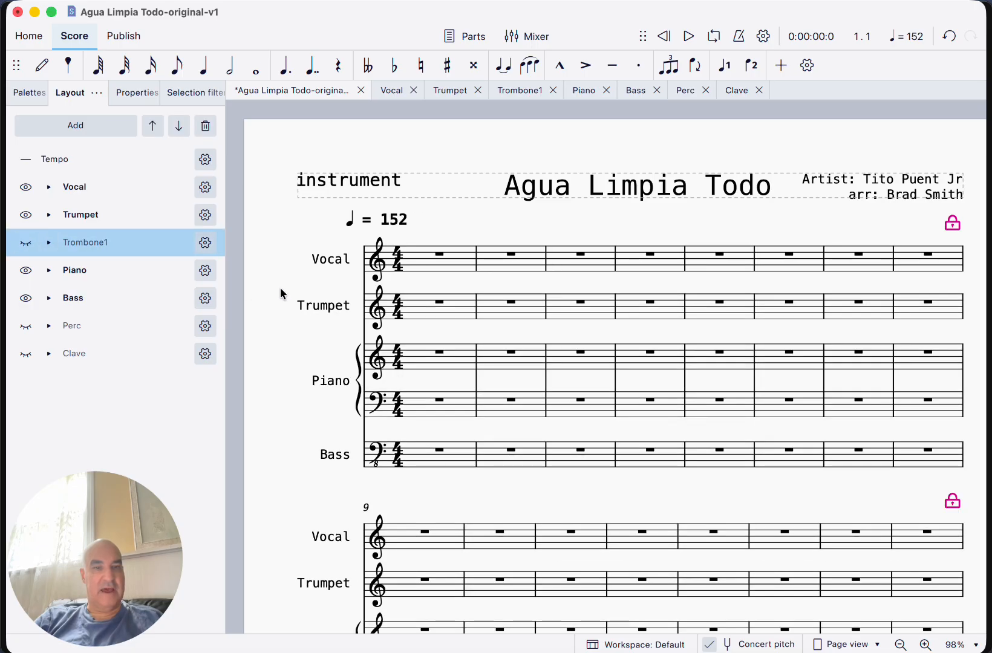
scroll(295, 313, "down", 1)
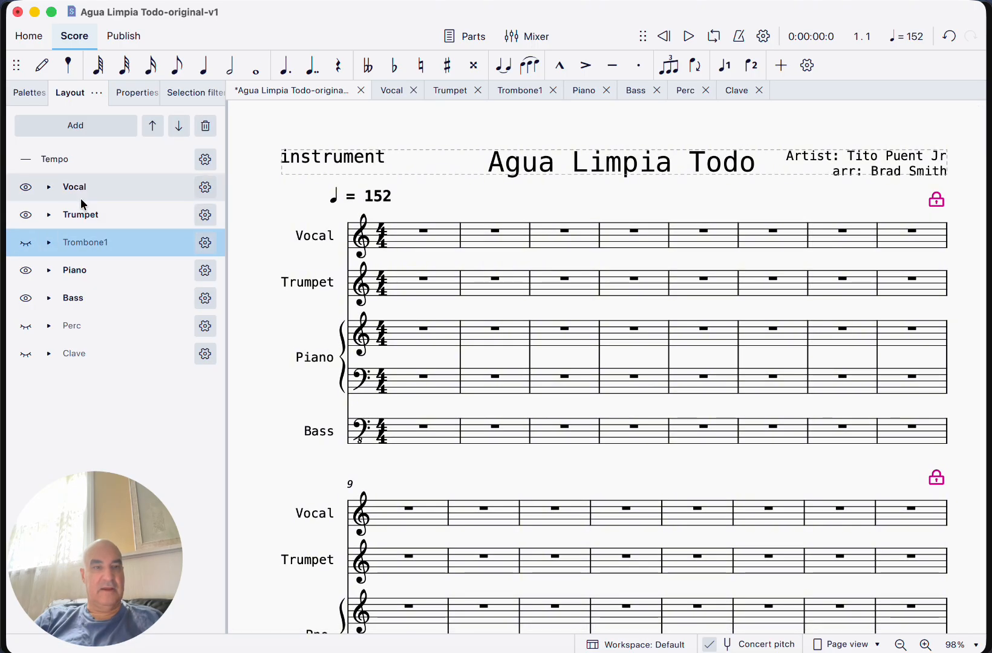
left_click(142, 182)
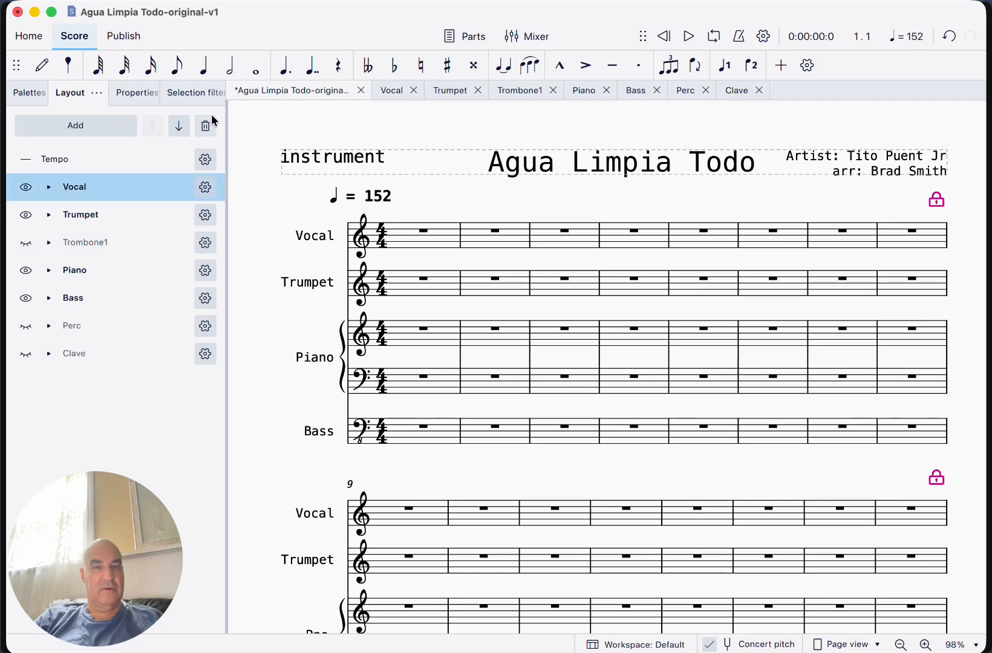
left_click(26, 187)
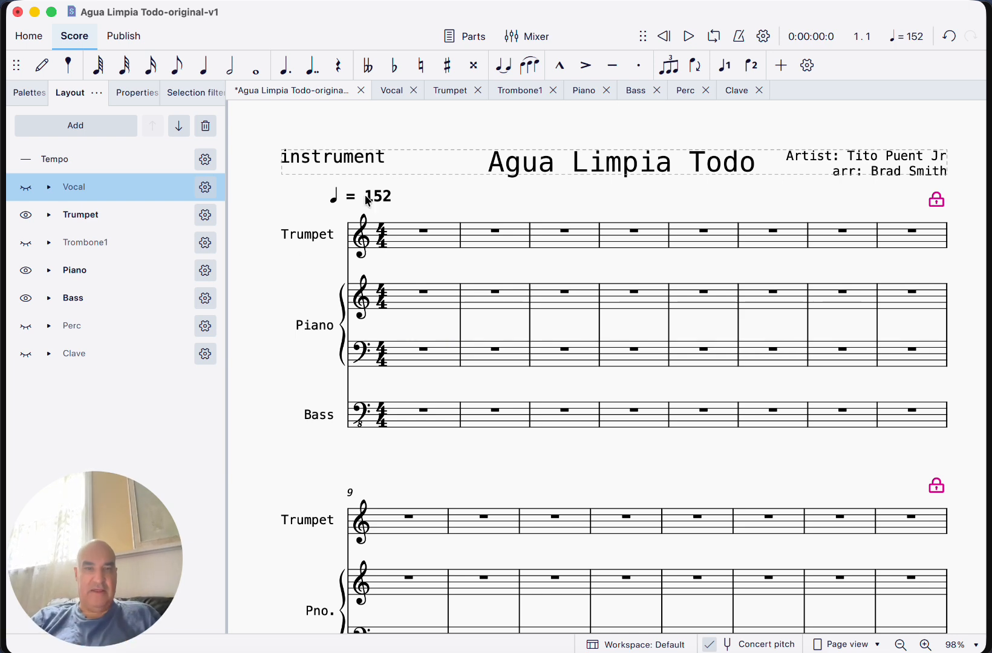
scroll(493, 253, "down", 3)
scroll(493, 253, "up", 3)
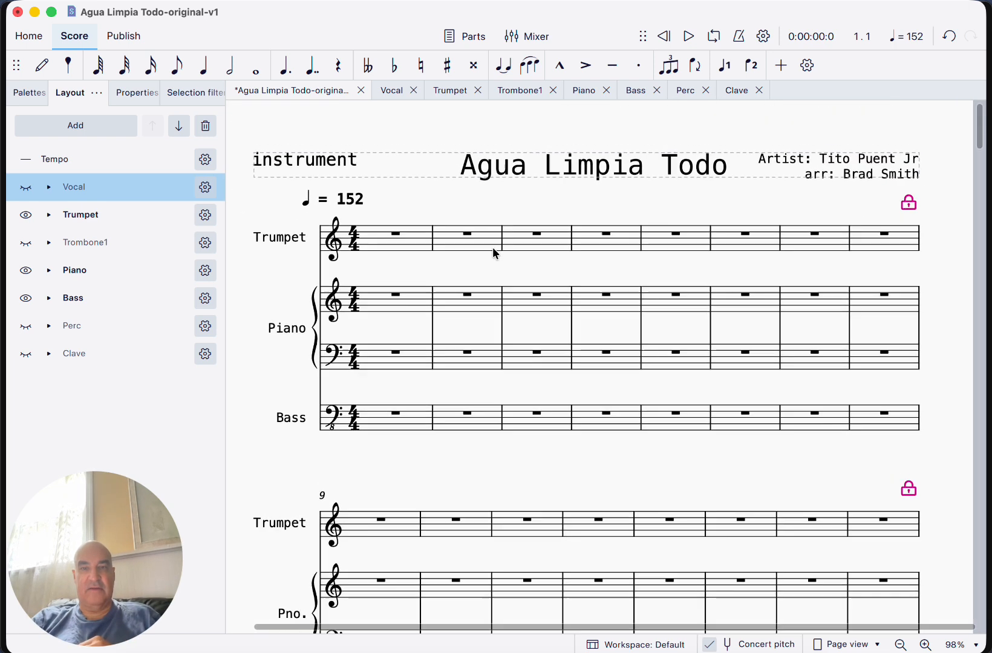
Close the open Clave, Perc, Trombone1 and Vocal part scores.
left_click(760, 91)
left_click(708, 90)
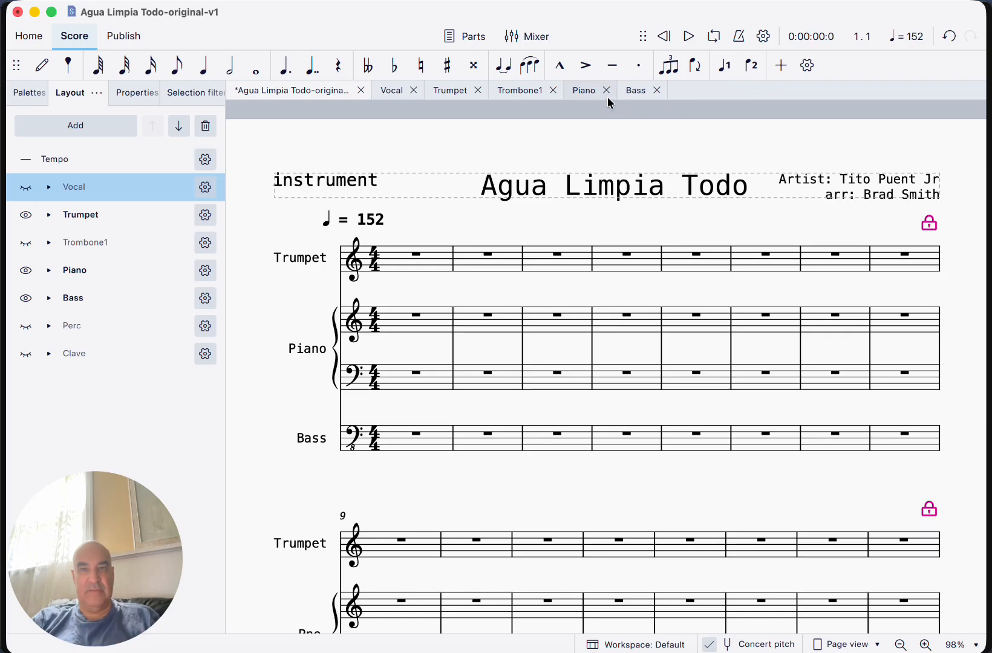
left_click(552, 90)
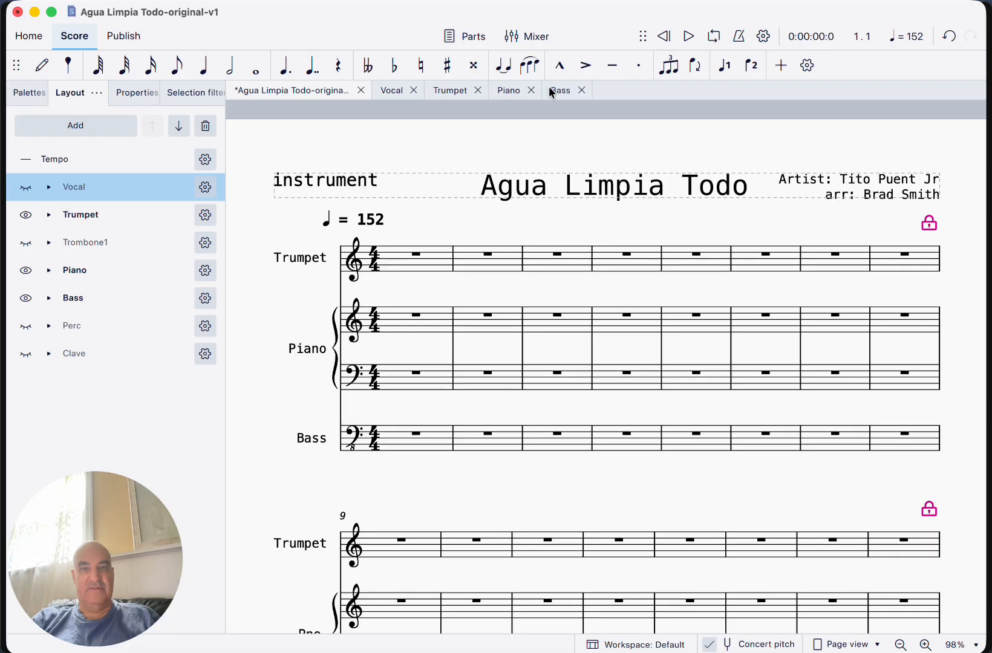
left_click(414, 90)
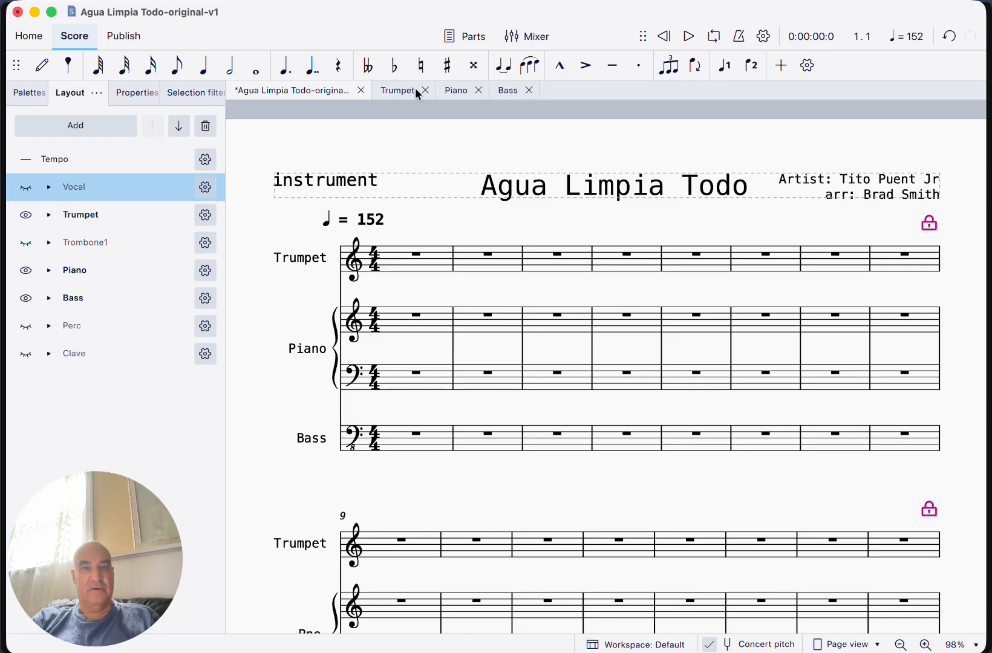
Check the Trumpet, Piano and Bass part scores, then return to the full score and save it.
left_click(396, 91)
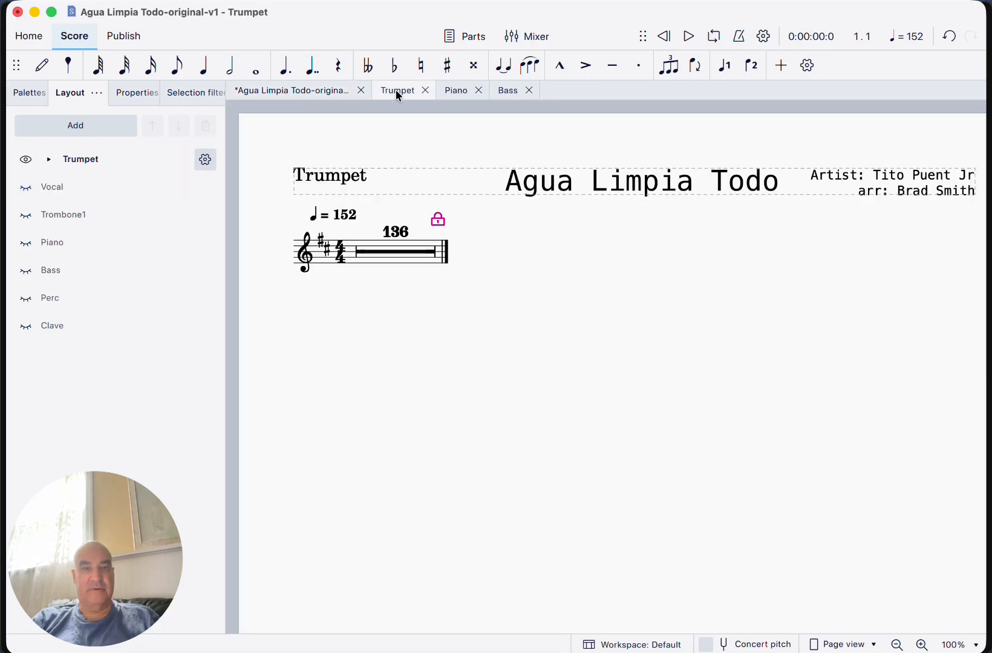
left_click(462, 91)
left_click(508, 91)
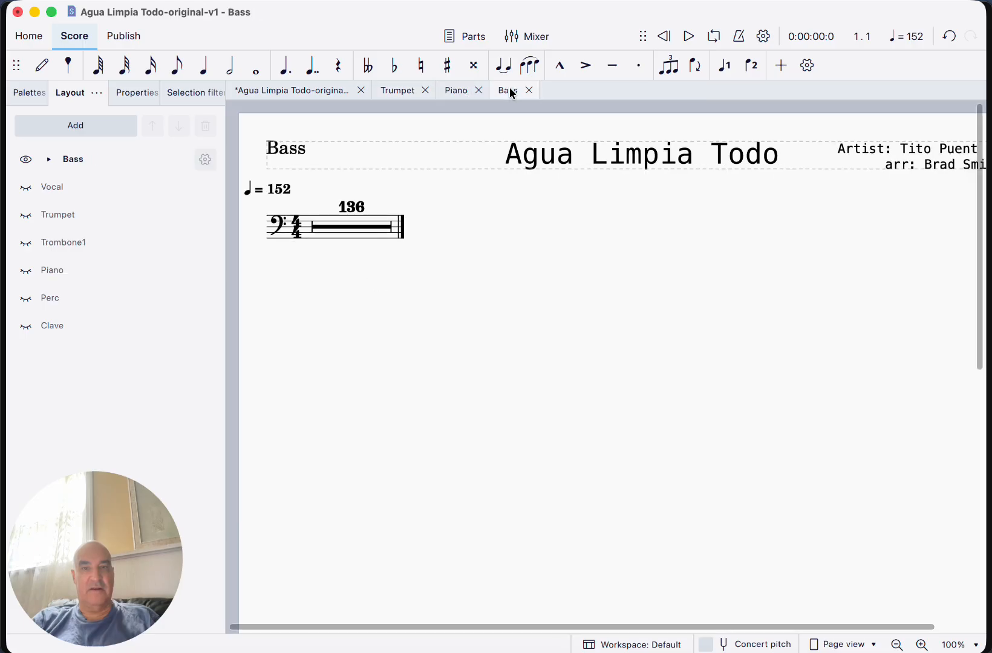
left_click(397, 91)
left_click(291, 91)
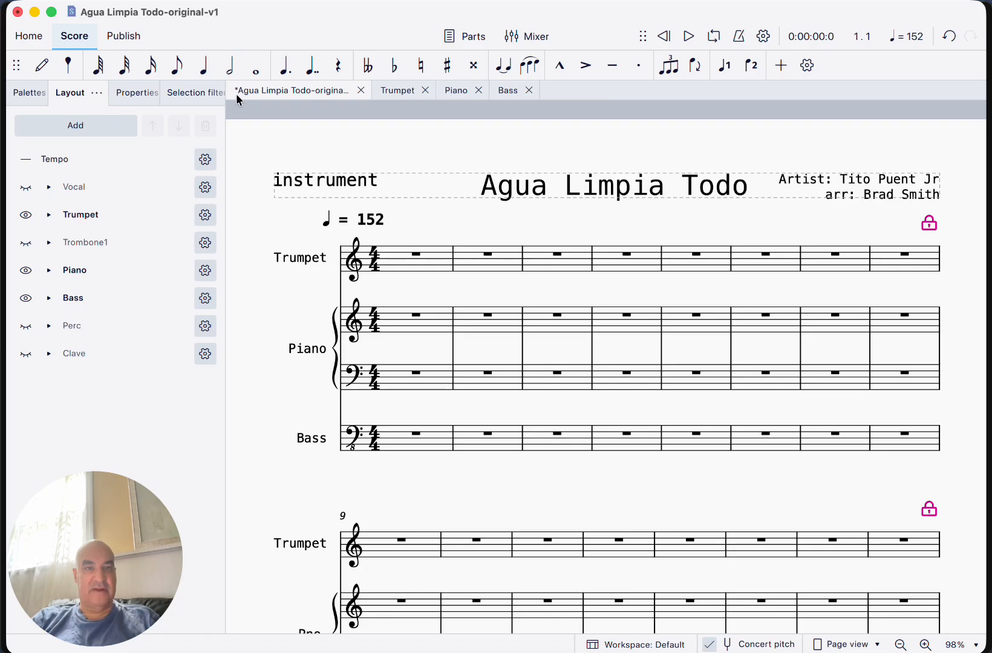
key("super+s")
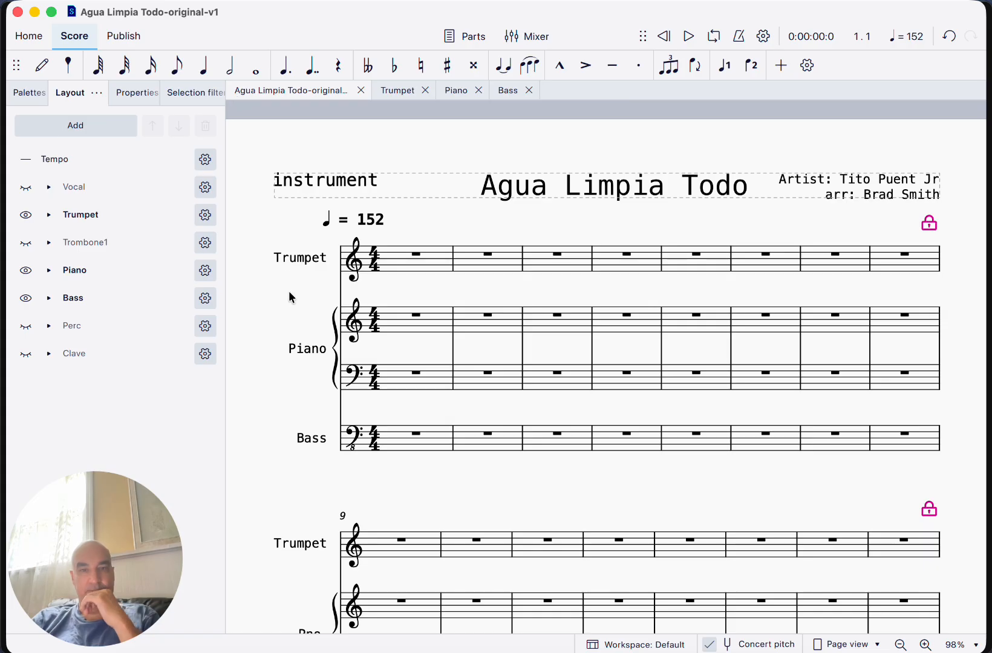
Replace the instrument placeholder at the head of the full score with "score" and save.
scroll(278, 254, "down", 1)
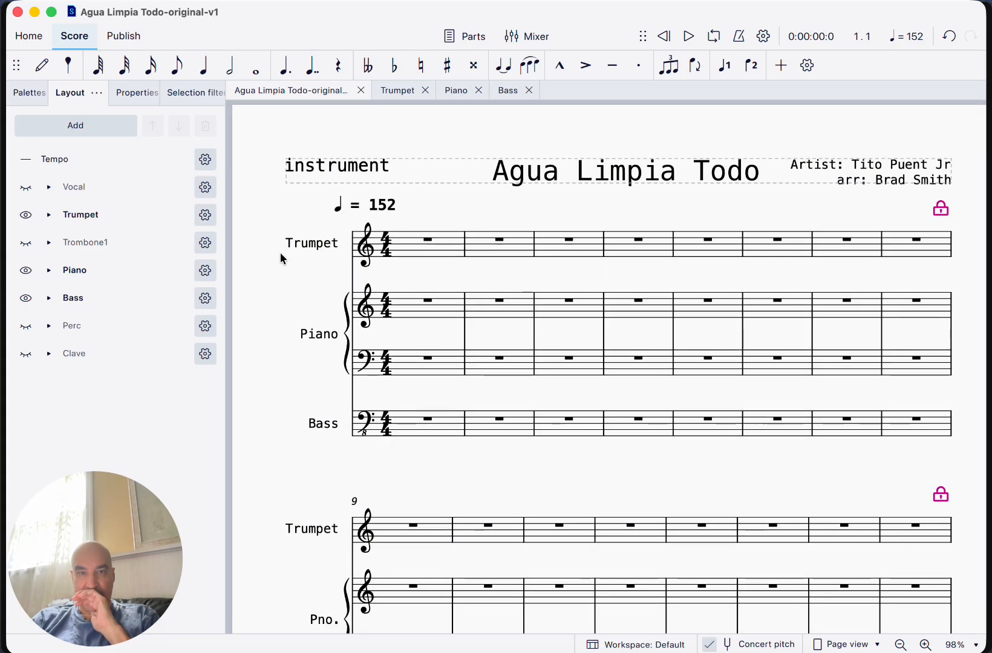
left_click(348, 169)
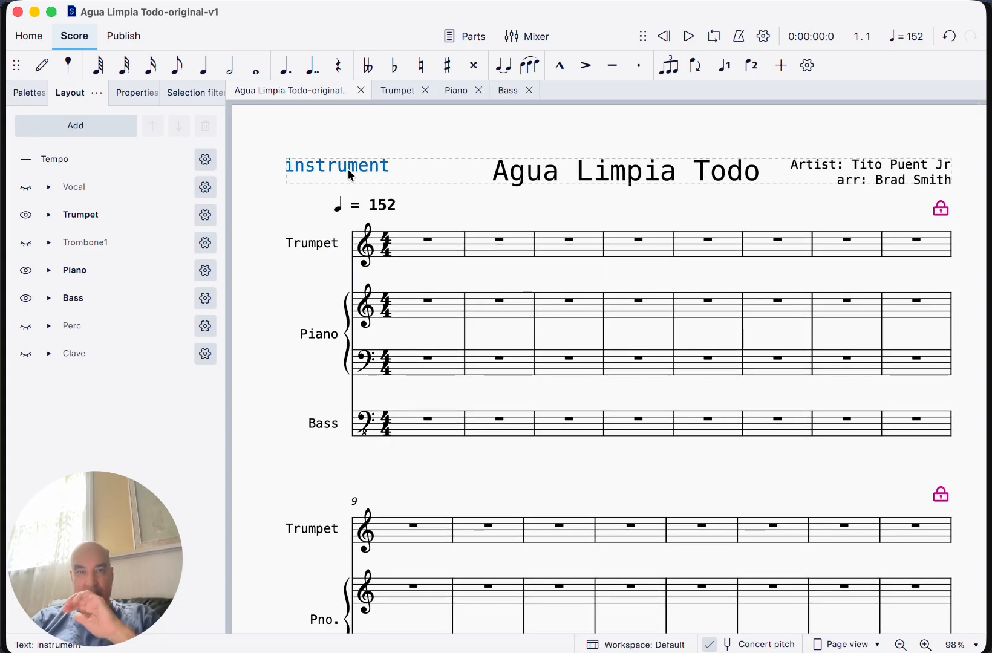
double_click(348, 168)
double_click(348, 169)
type("score")
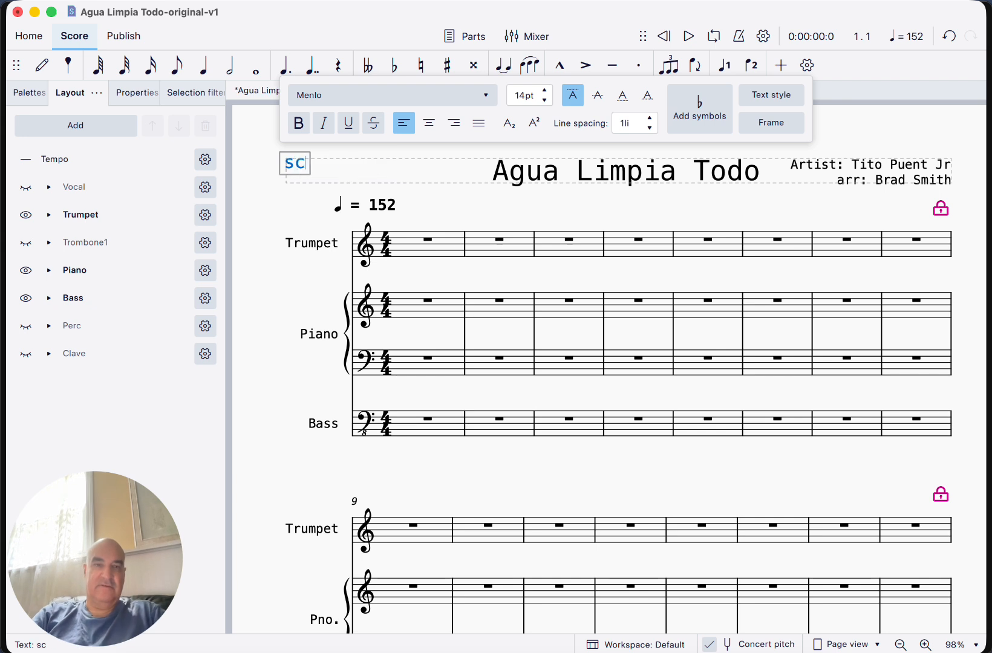
left_click(300, 279)
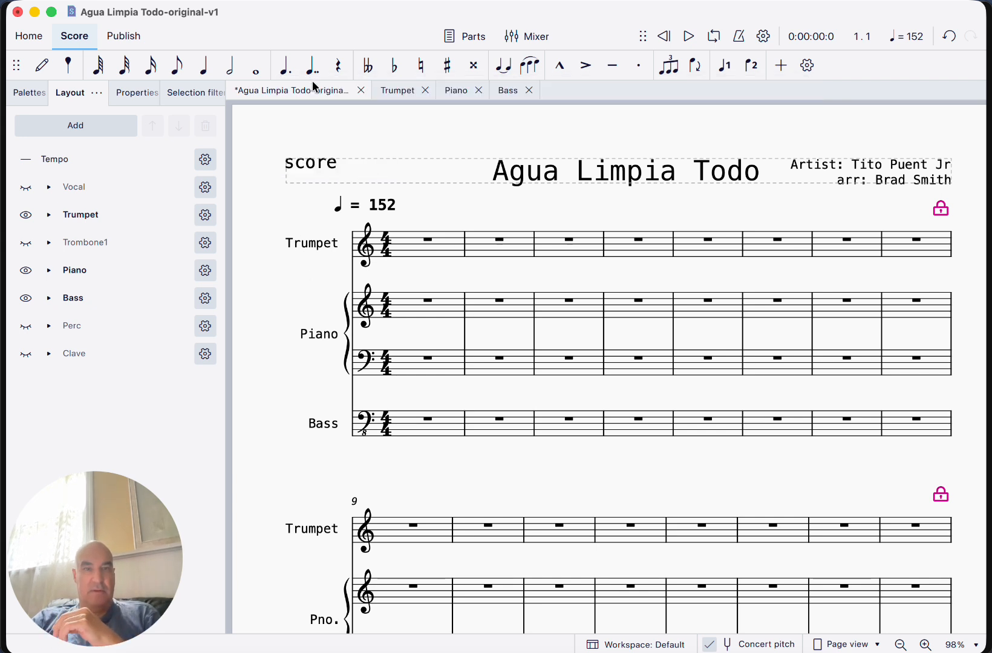
key("super+s")
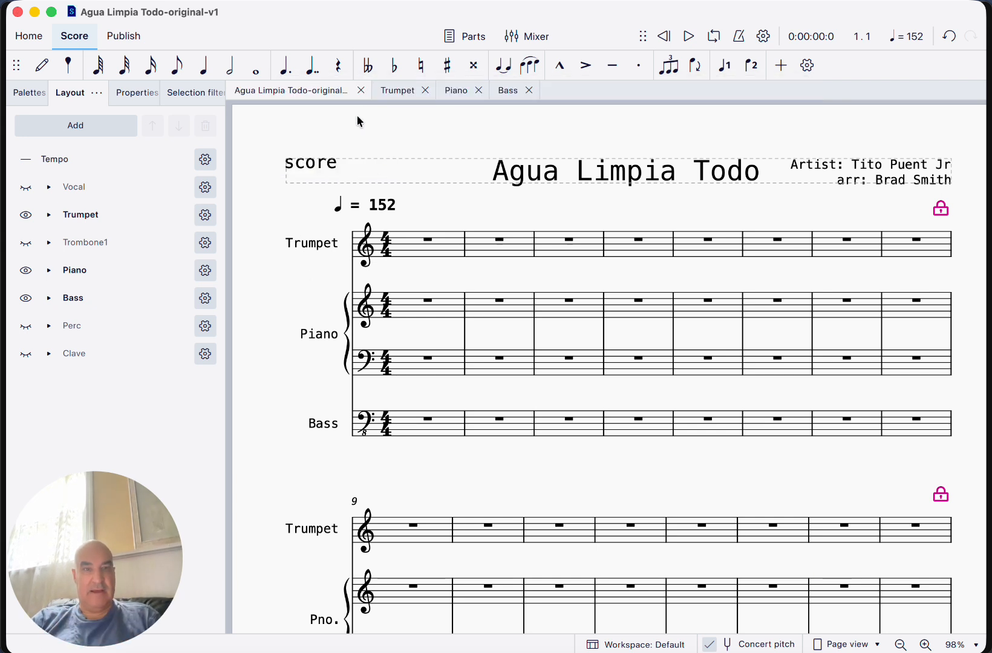
Check the heading text in the Piano, Trumpet and Bass part scores and return to the full score.
left_click(461, 91)
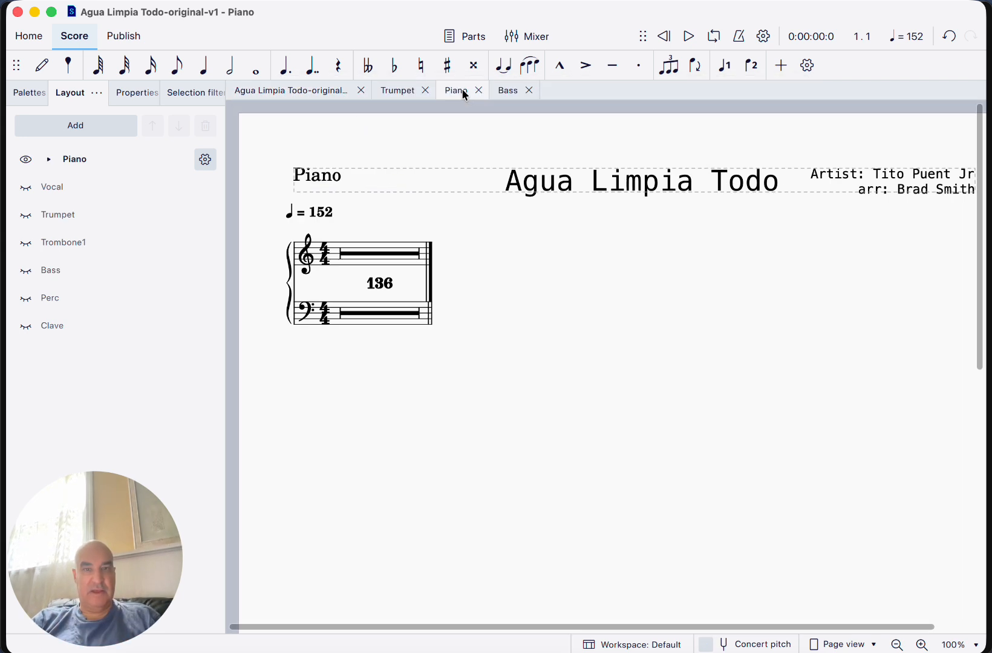
left_click(398, 94)
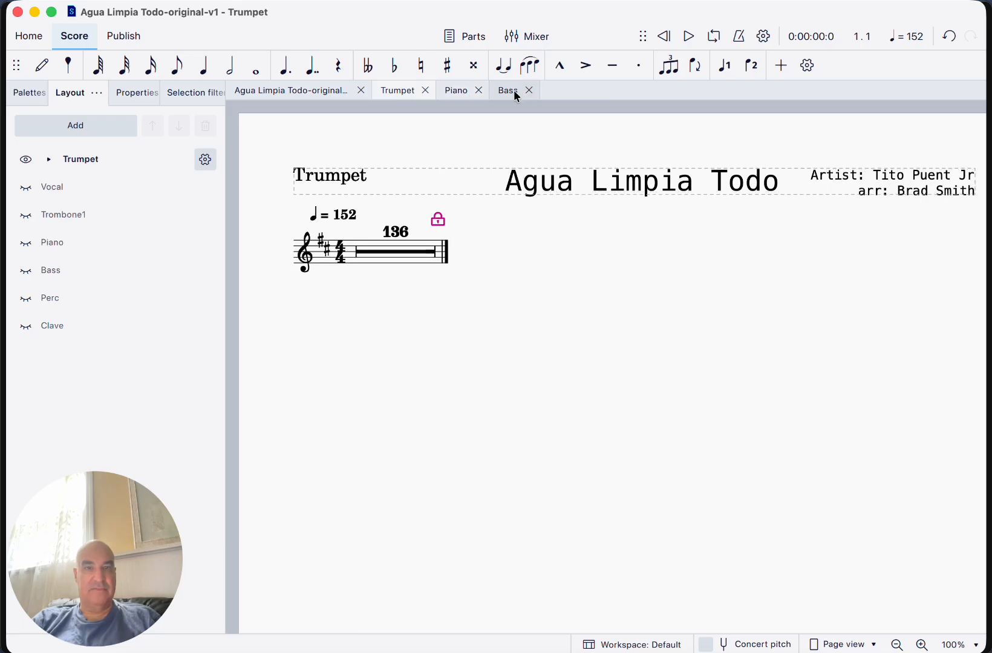
left_click(470, 93)
left_click(510, 92)
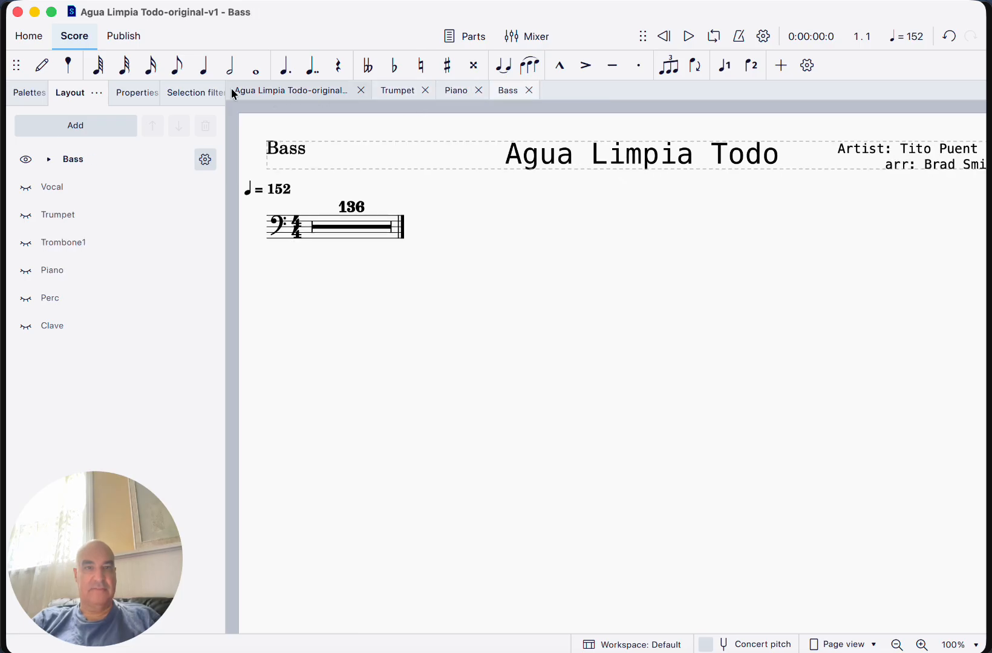
left_click(268, 89)
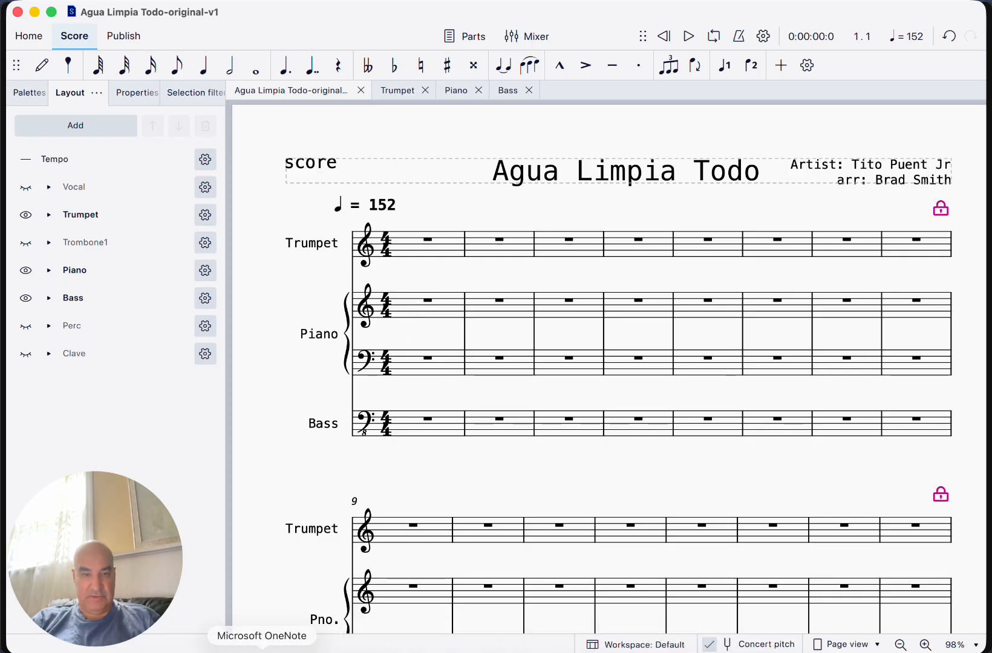
Open Agua Limpia Todo - piano.mscz, copy all its music from the first to the last measure, and return to the full score.
left_click(136, 646)
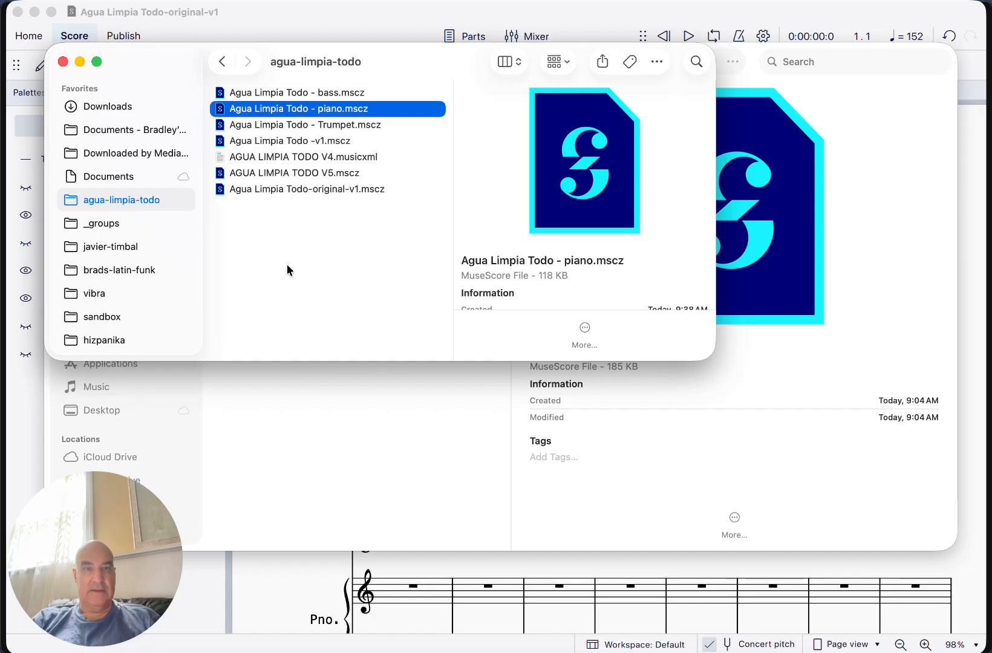
double_click(242, 112)
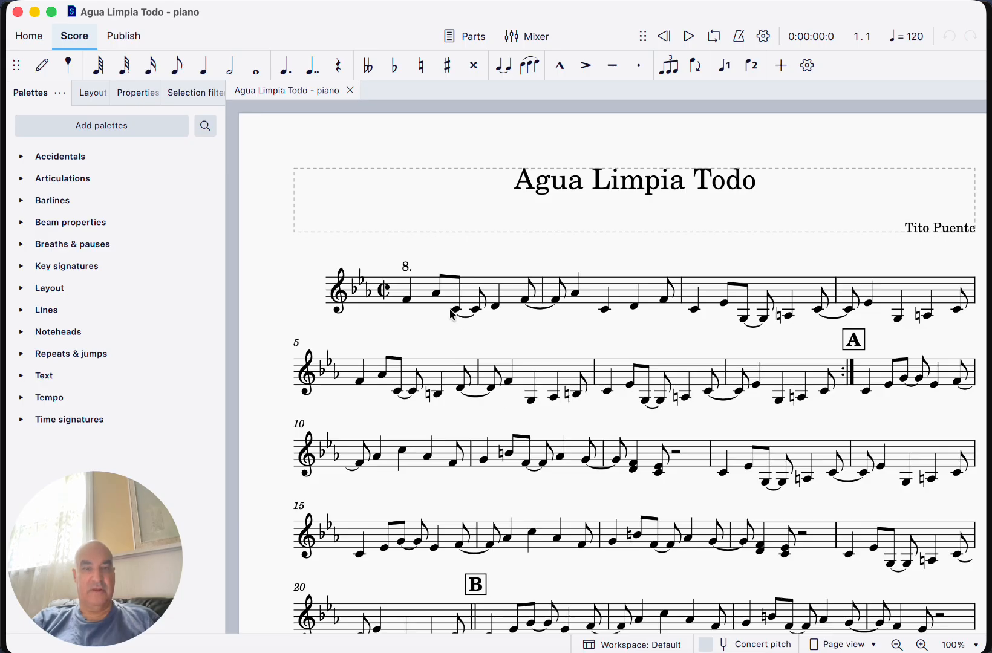
left_click(421, 292)
scroll(422, 291, "down", 2)
scroll(421, 292, "down", 10)
scroll(421, 292, "right", 2)
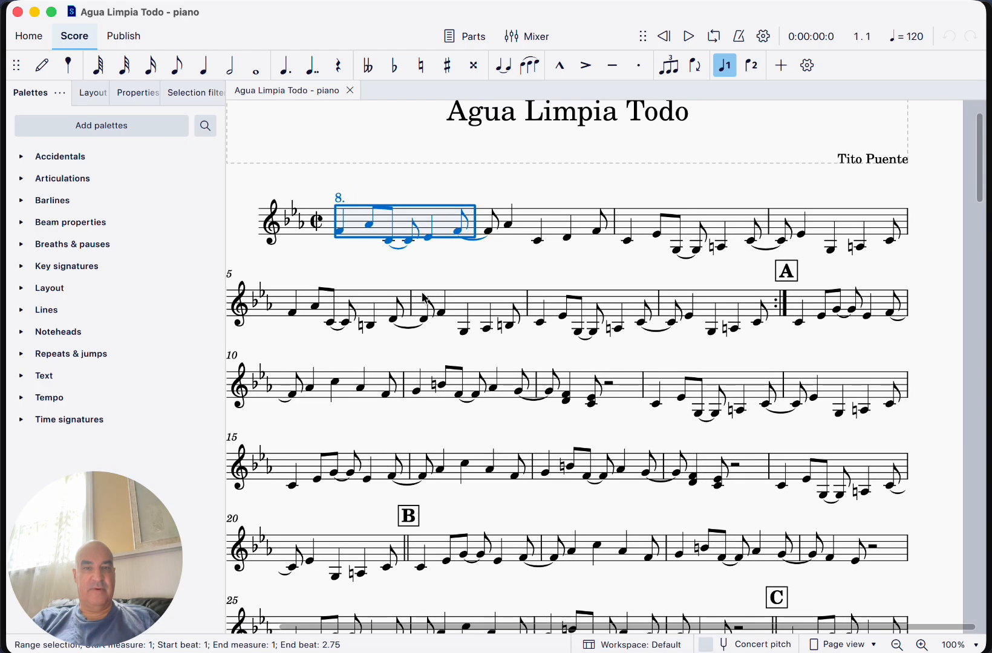
scroll(421, 293, "down", 20)
scroll(422, 293, "right", 2)
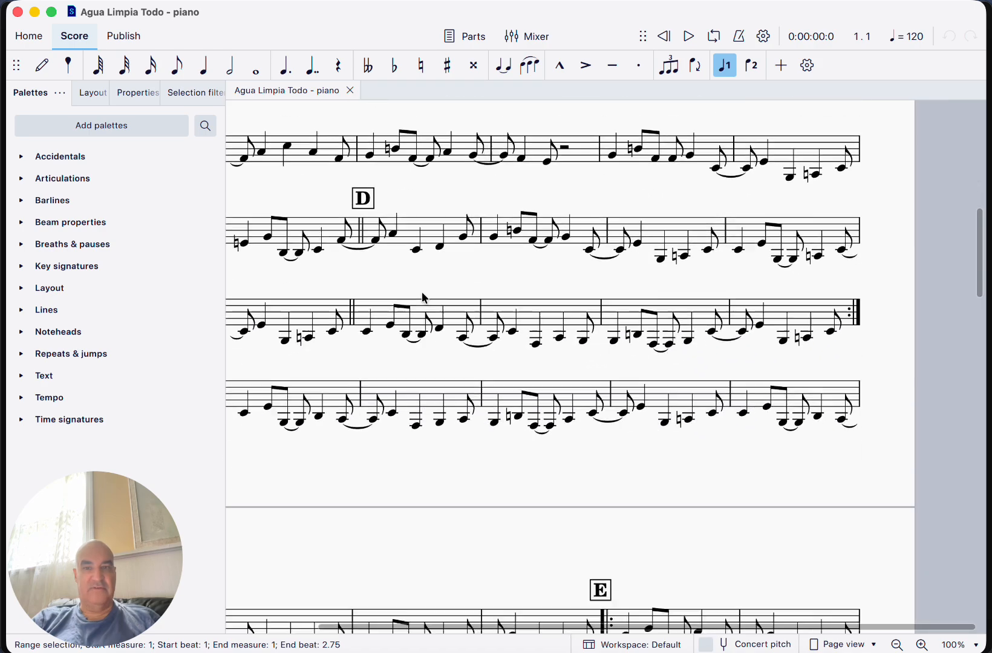
scroll(425, 297, "down", 15)
scroll(425, 297, "right", 1)
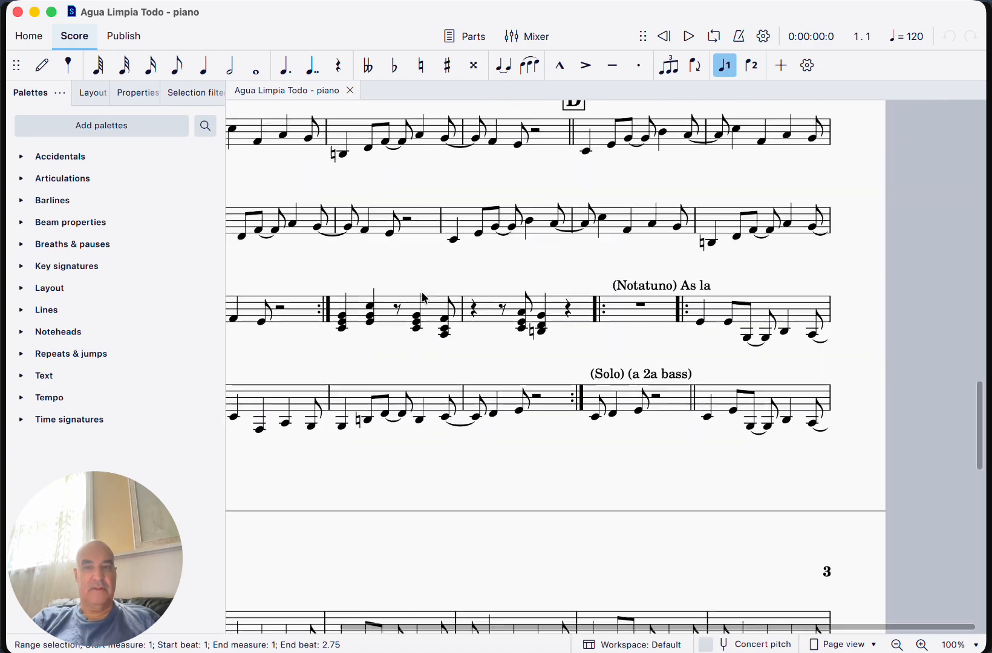
scroll(422, 293, "up", 2)
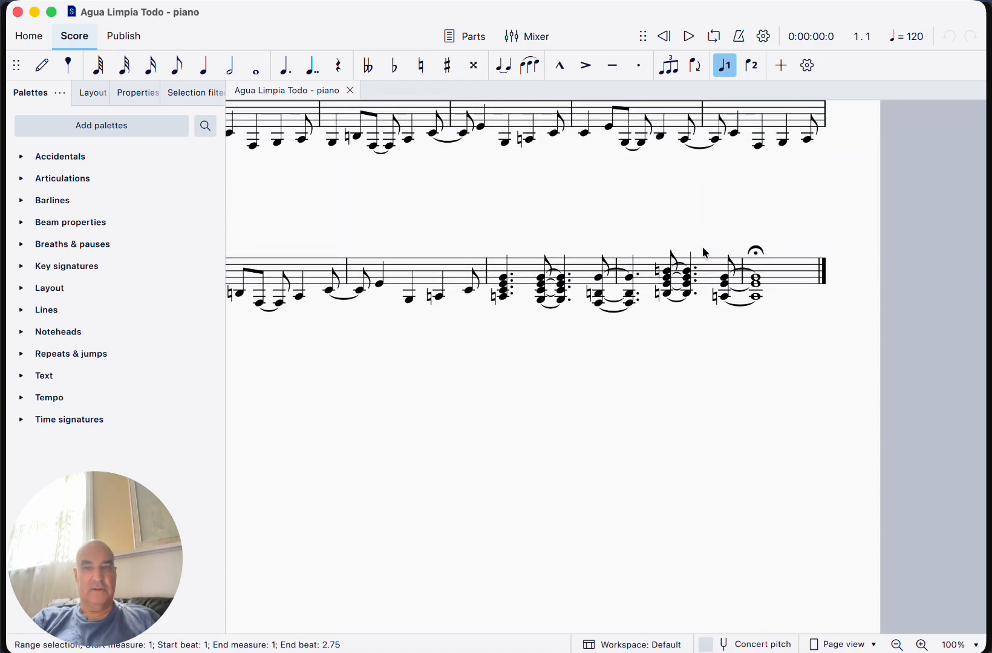
left_click(784, 270, "shift")
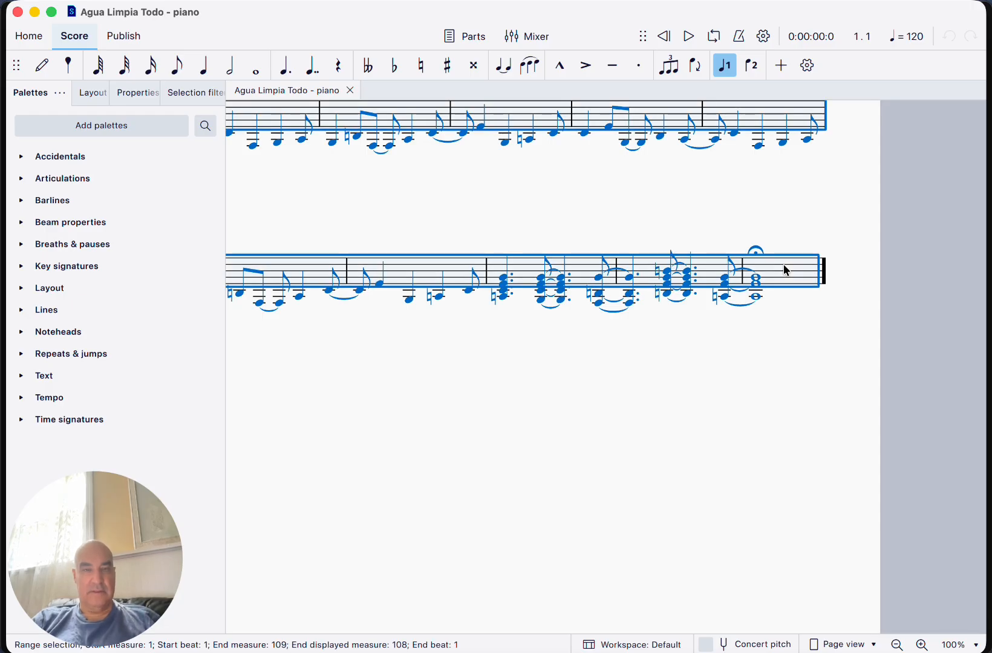
left_click(35, 13)
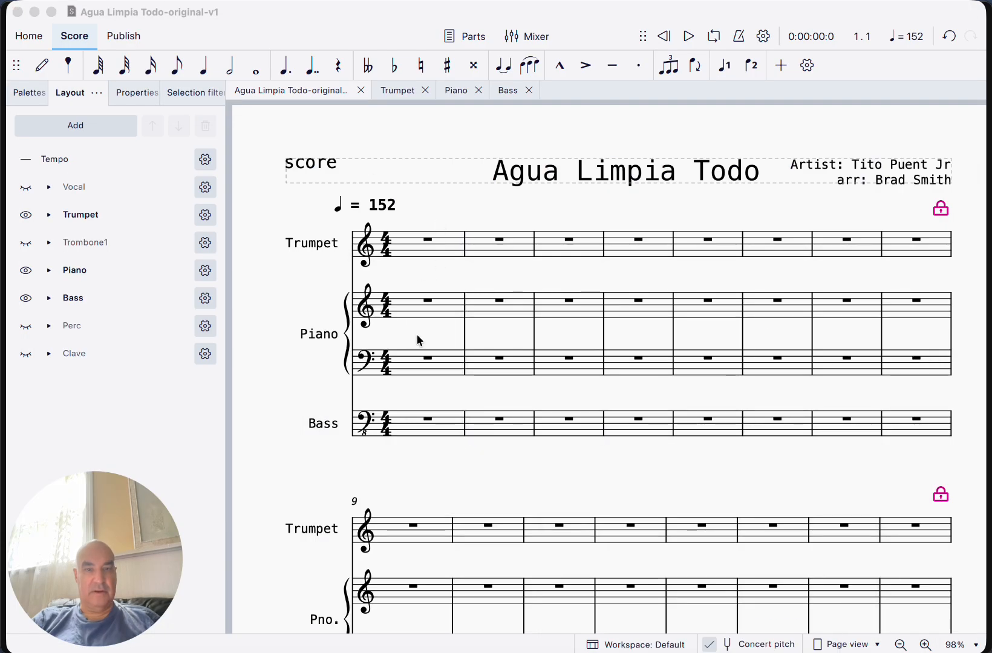
Paste the copied piano music into the Piano treble staff from measure 1 and save the score.
left_click(418, 314)
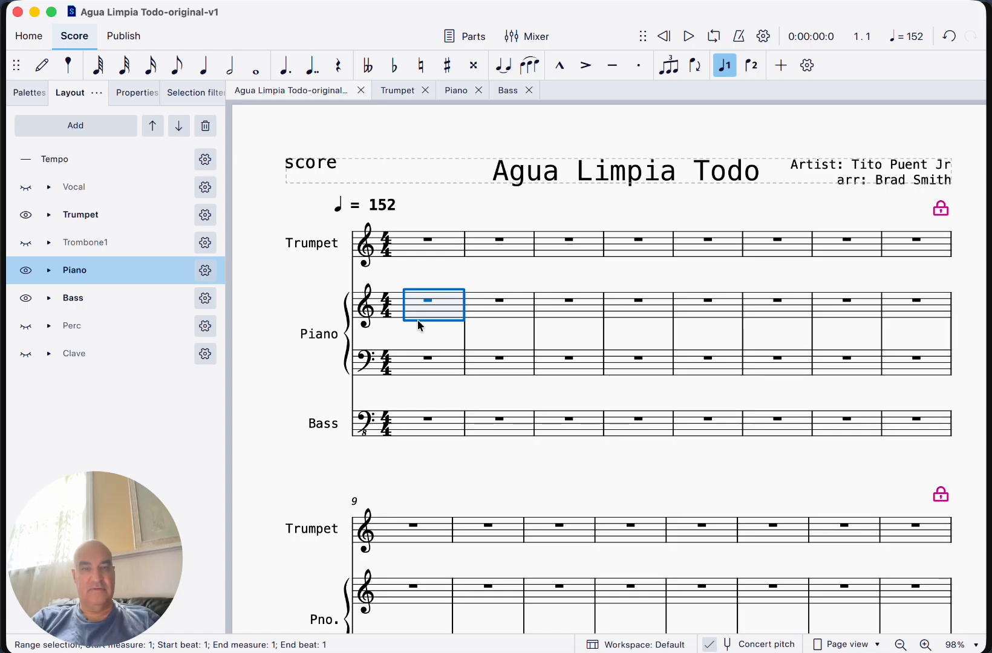
key("super+v")
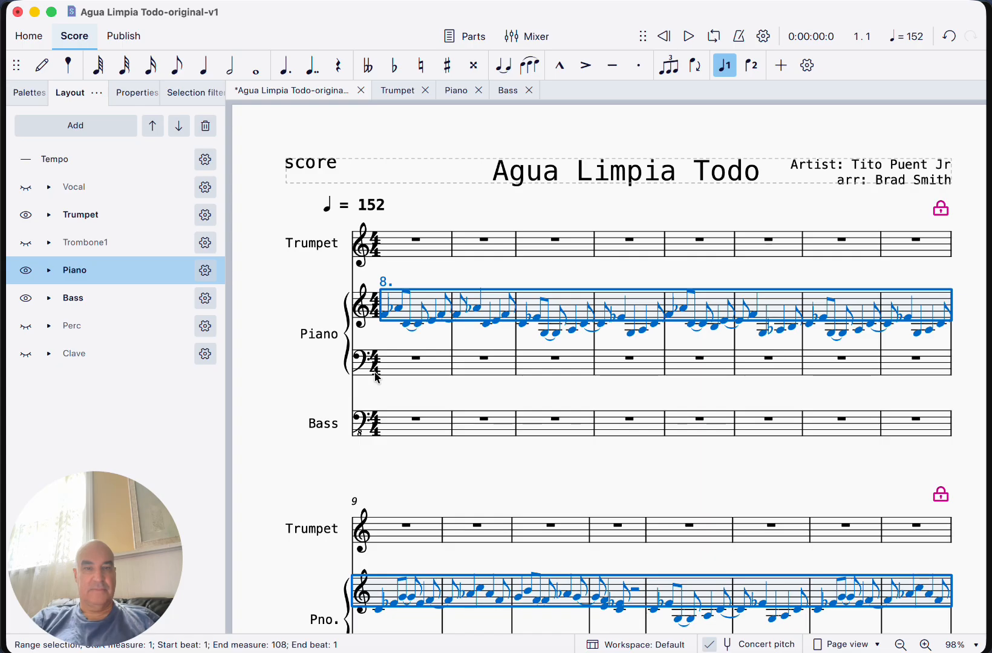
key("Escape")
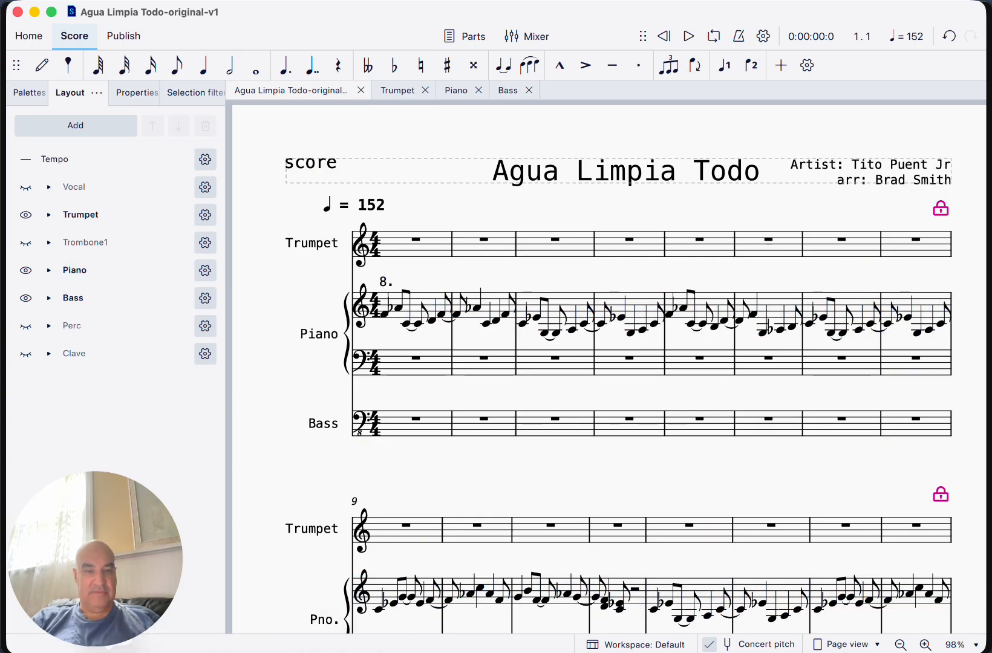
Open Agua Limpia Todo - bass.mscz, copy all its music from measure 1 to the end, and return to the full score.
left_click(125, 652)
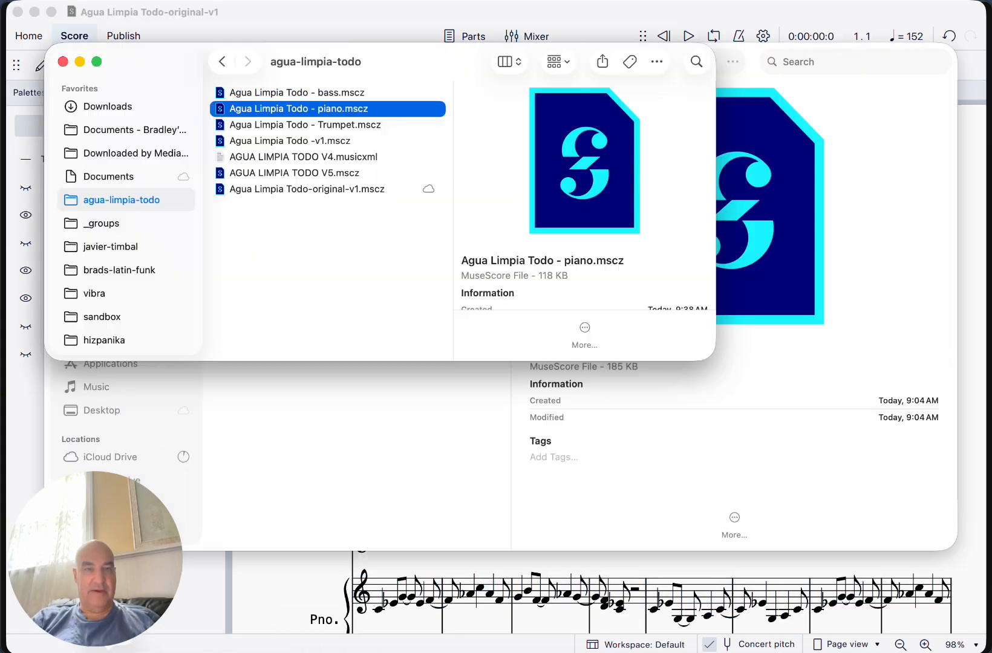
left_click(278, 94)
key("super+Tab")
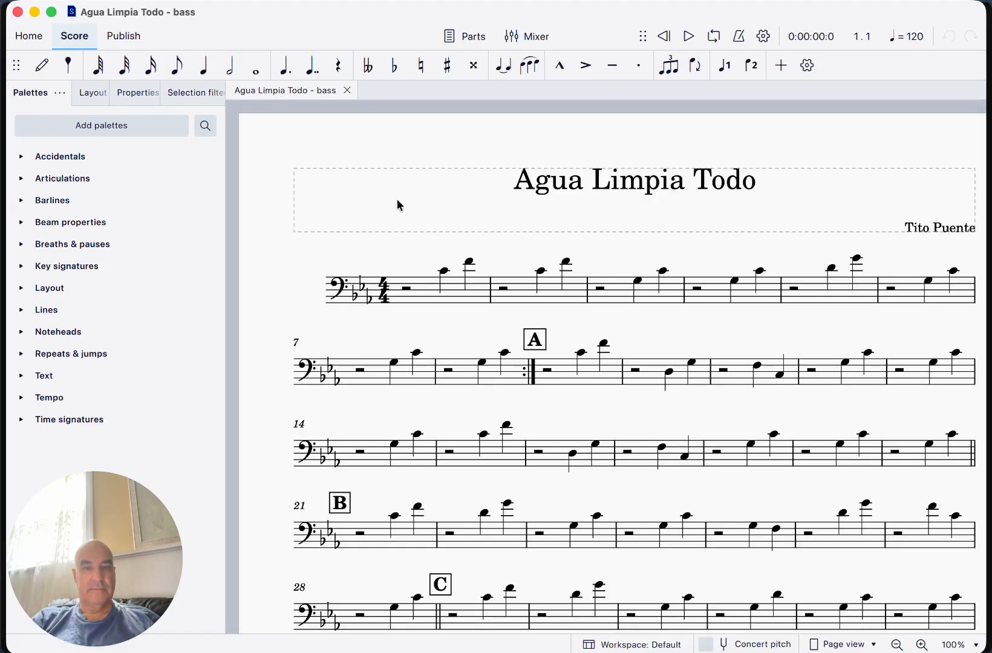
left_click(429, 296)
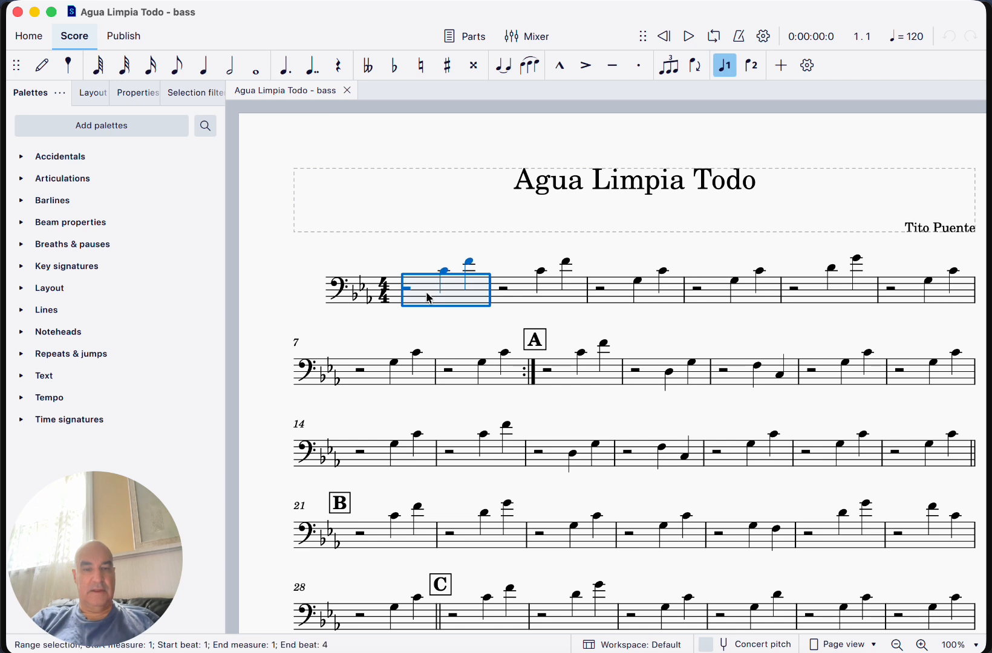
key("super+shift+End")
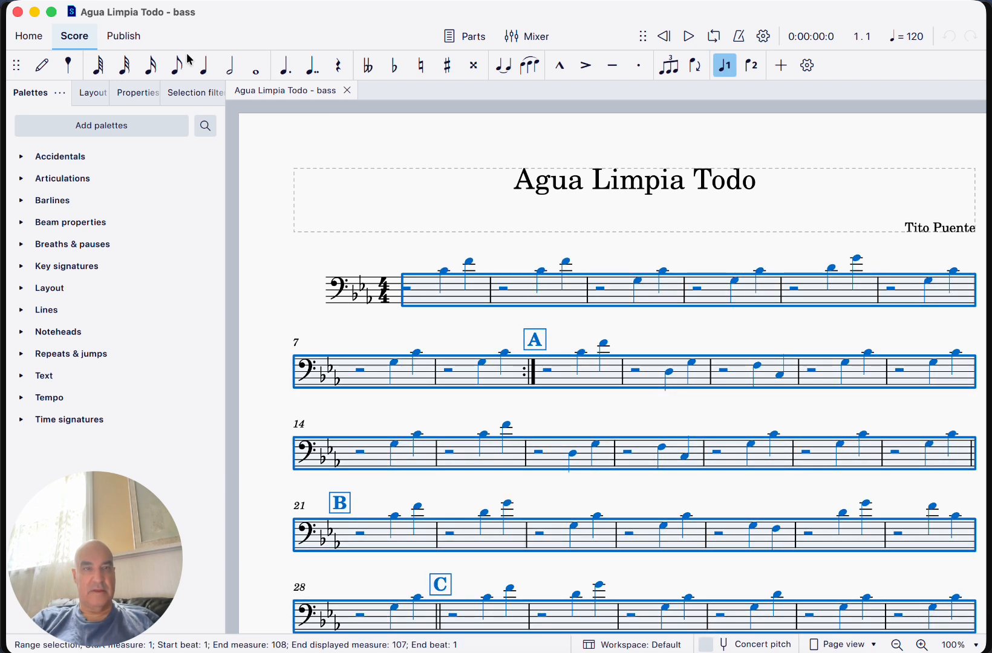
left_click(34, 12)
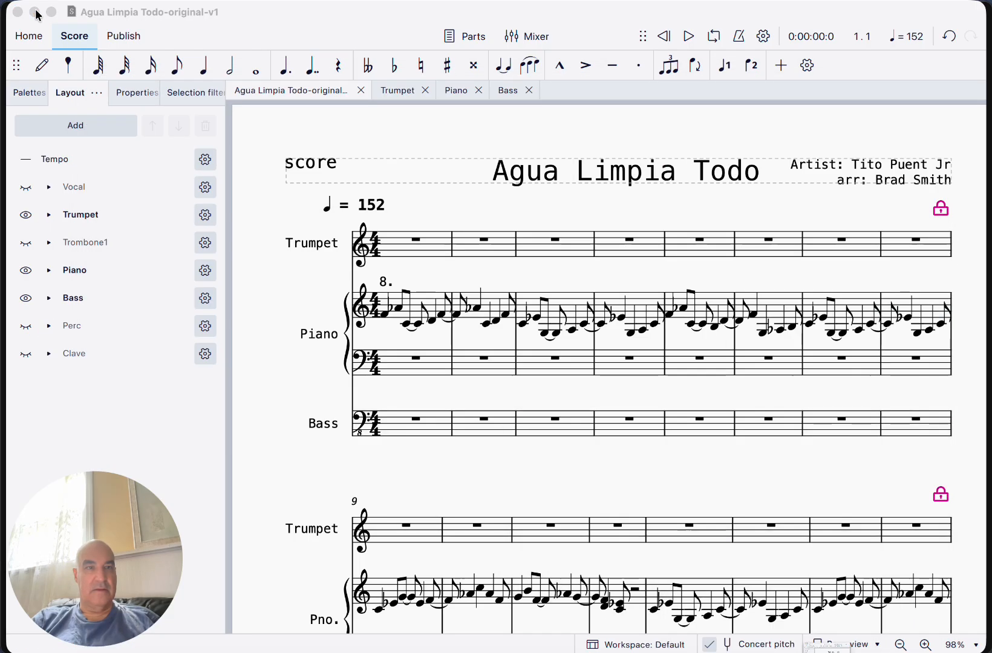
Paste the copied bass music into the Bass staff of the full score from measure 1 and clear the selection.
left_click(397, 427)
key("super+v")
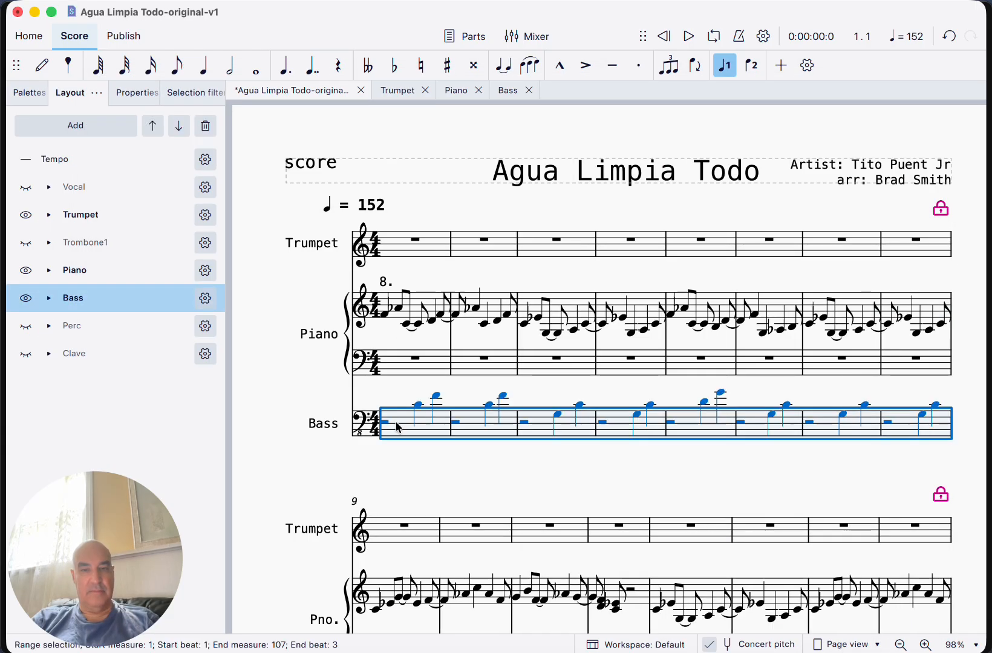
left_click(436, 472)
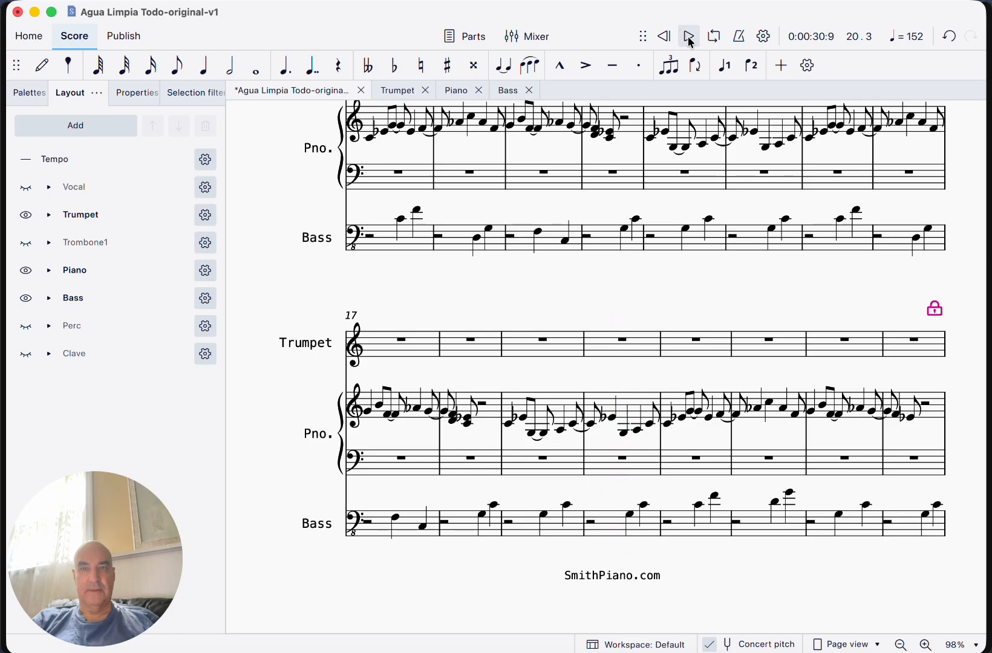
scroll(556, 299, "up", 10)
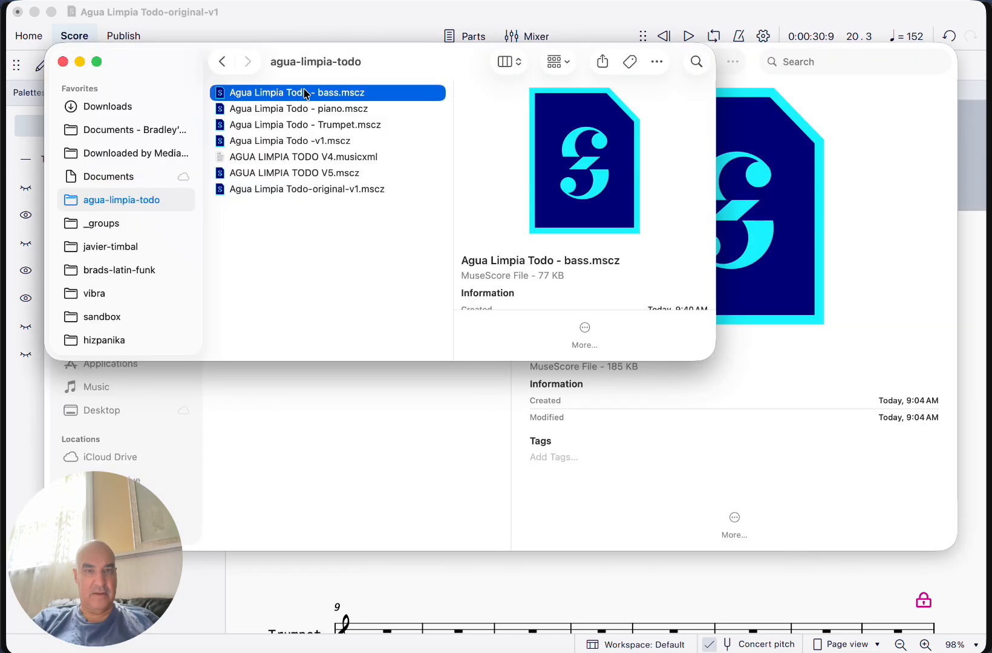
Open Agua Limpia Todo - Trumpet.mscz, copy all its music from the first to the last measure, and close the file.
left_click(299, 124)
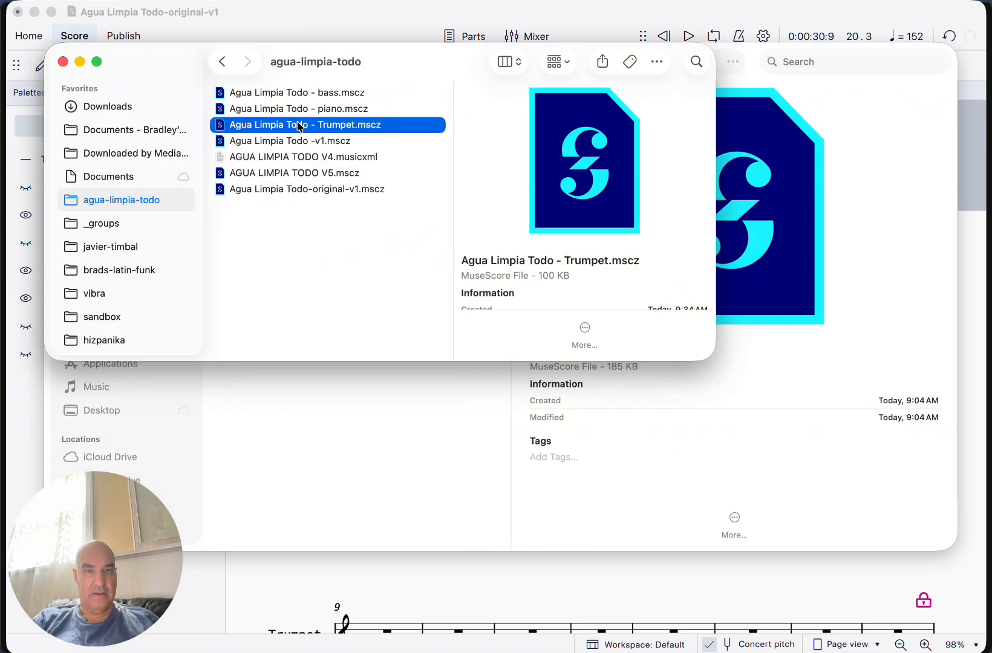
double_click(297, 125)
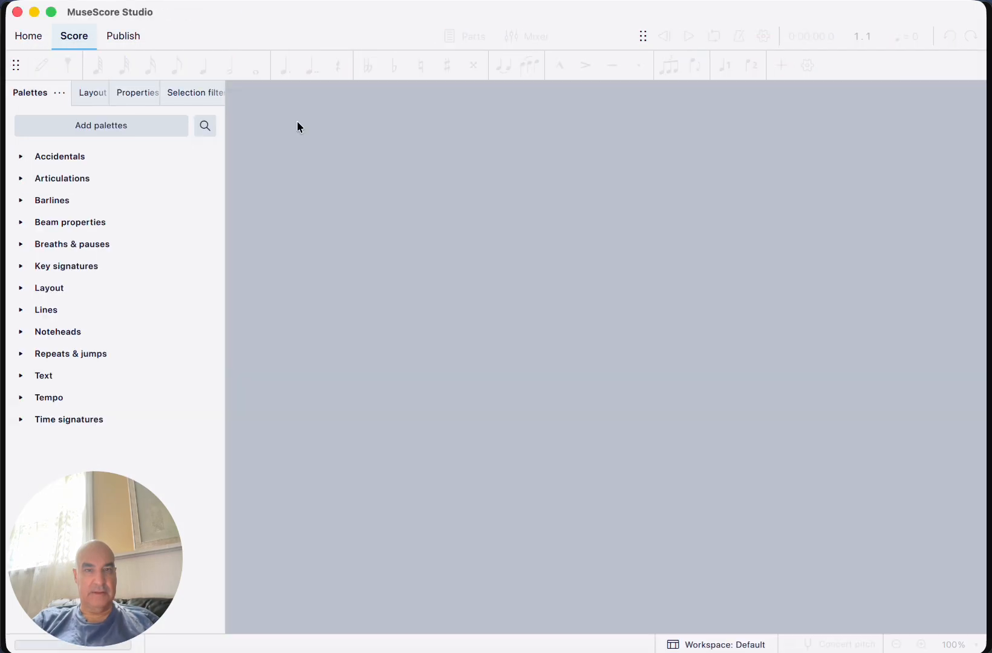
key("super+a")
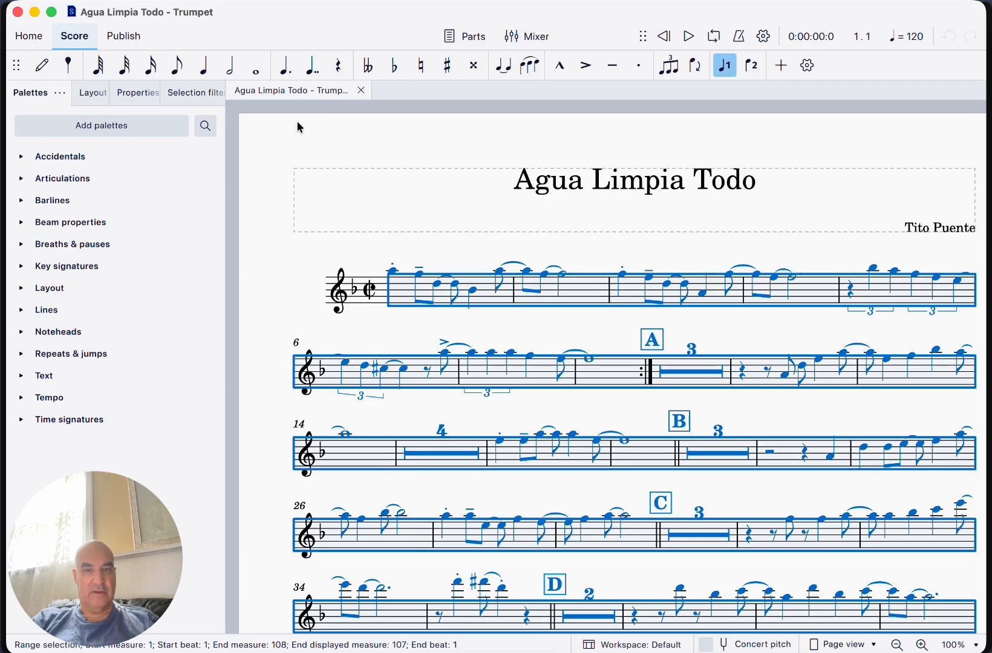
left_click(35, 12)
Paste the copied trumpet music into the Trumpet staff of the full score from measure 1 and clear the selection.
left_click(382, 359)
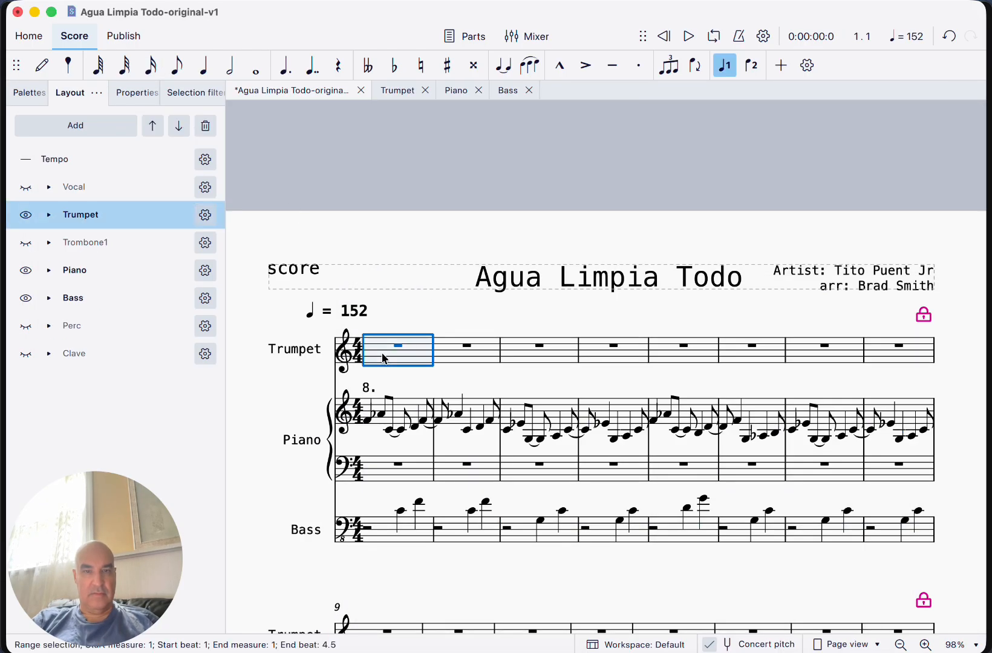
key("super+v")
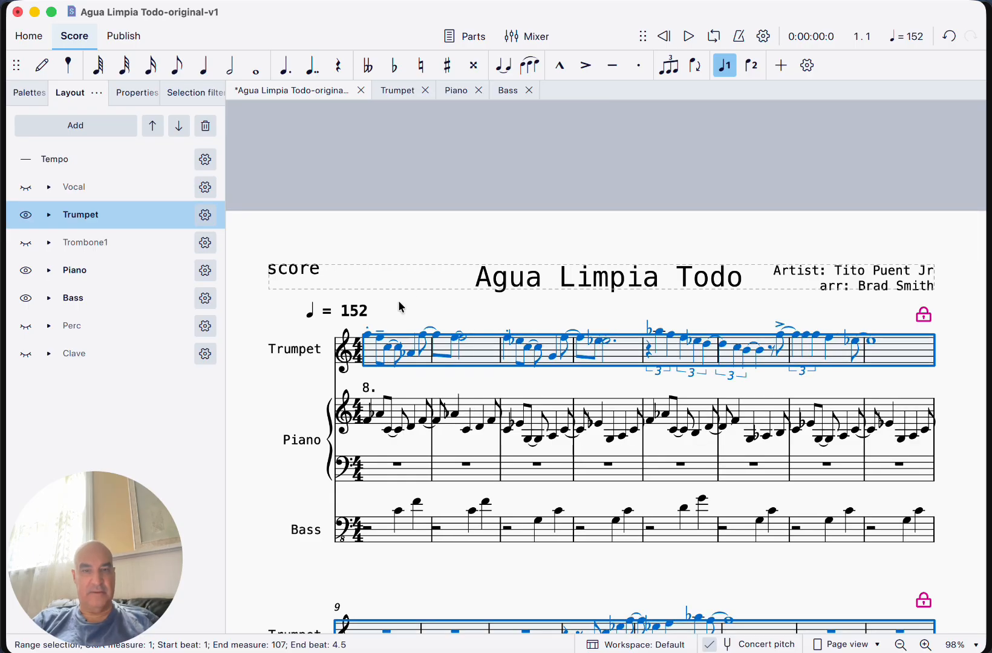
key("Escape")
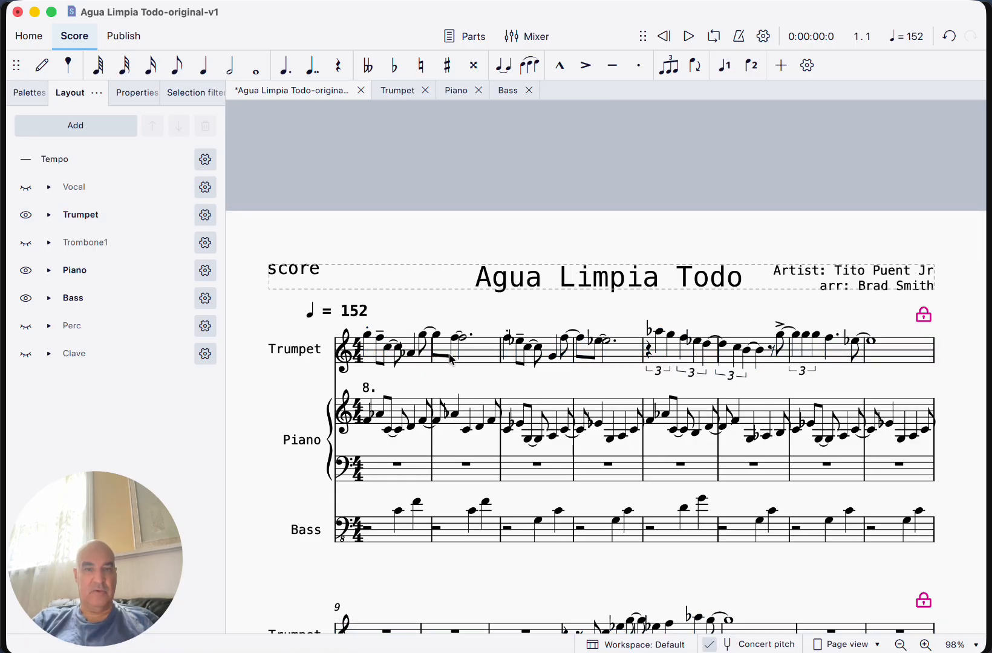
Listen to Trumpet measures 1 to 4, and play the full score from the beginning.
left_click(470, 354)
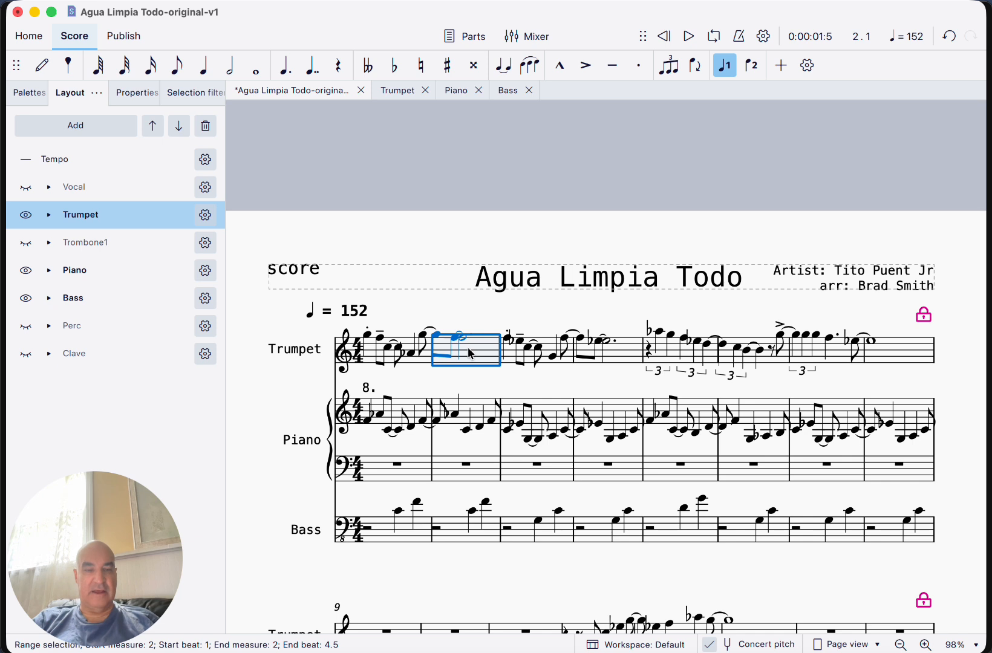
left_click(406, 343)
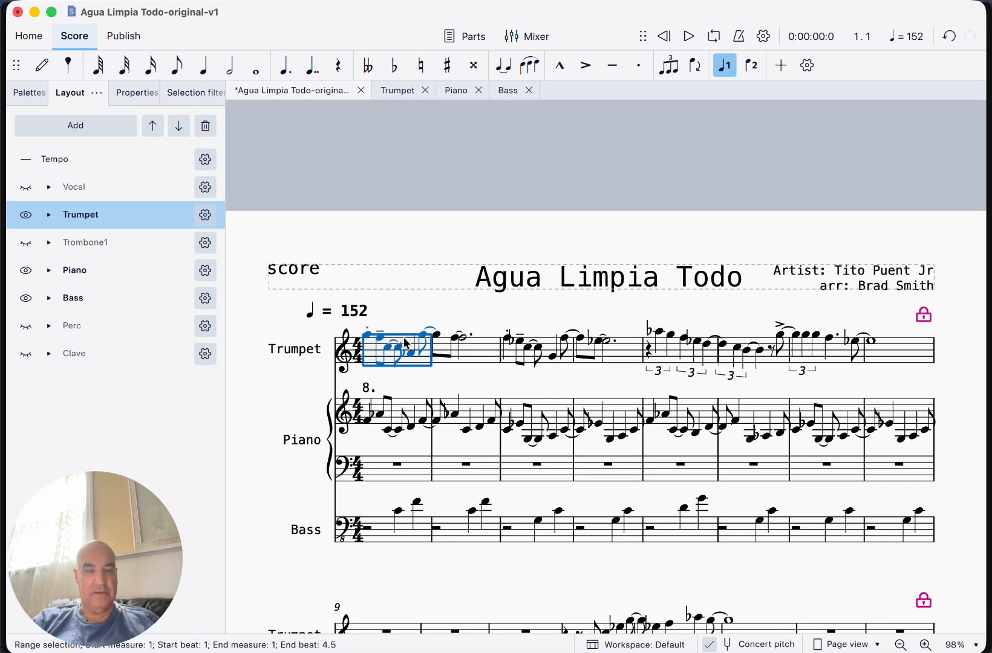
left_click(630, 352, "shift")
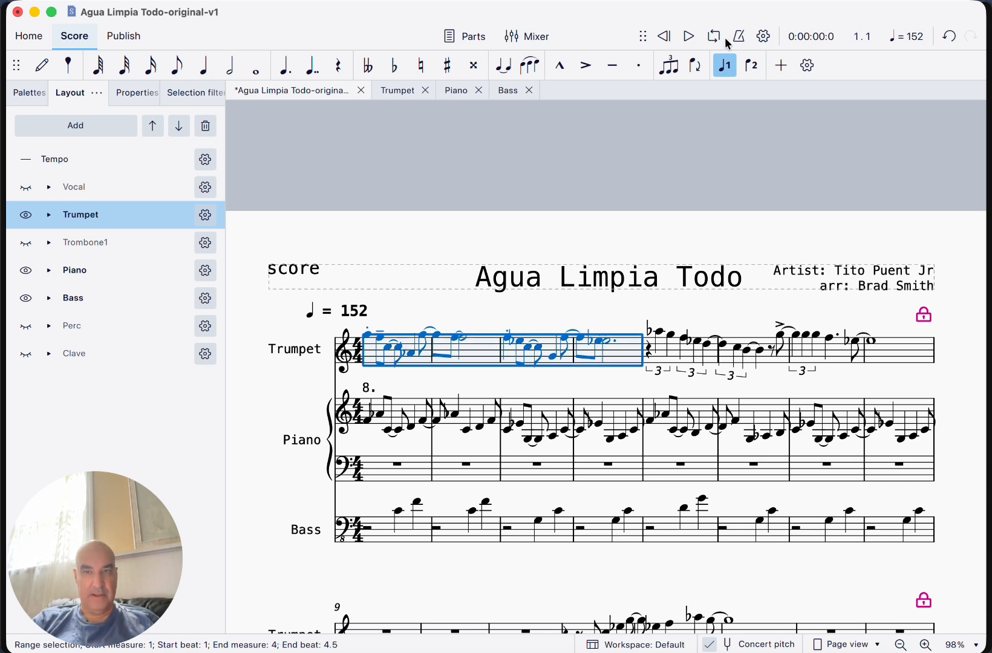
left_click(690, 37)
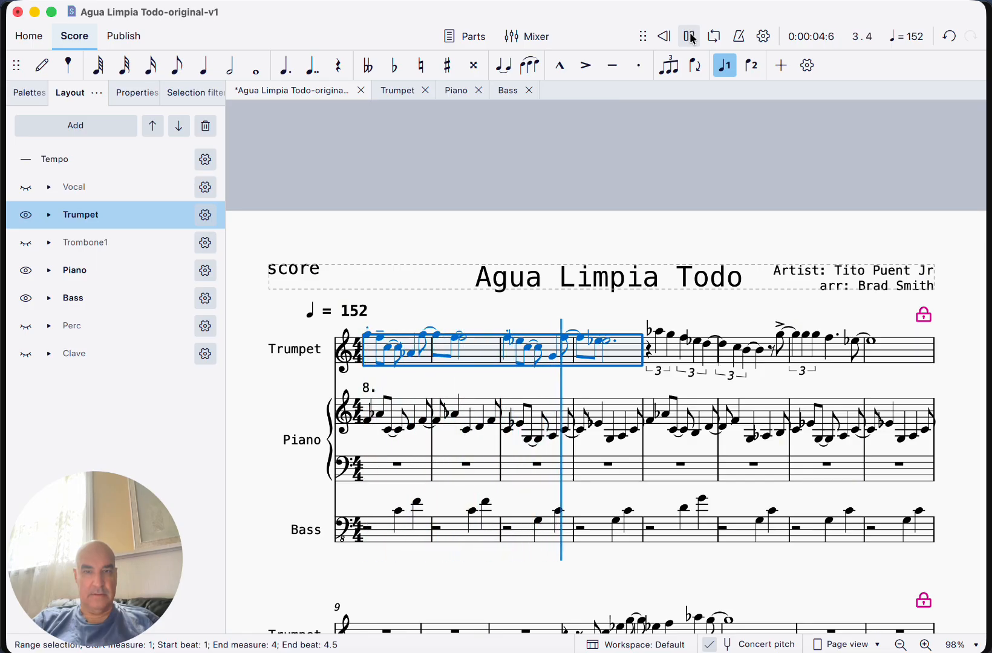
left_click(690, 37)
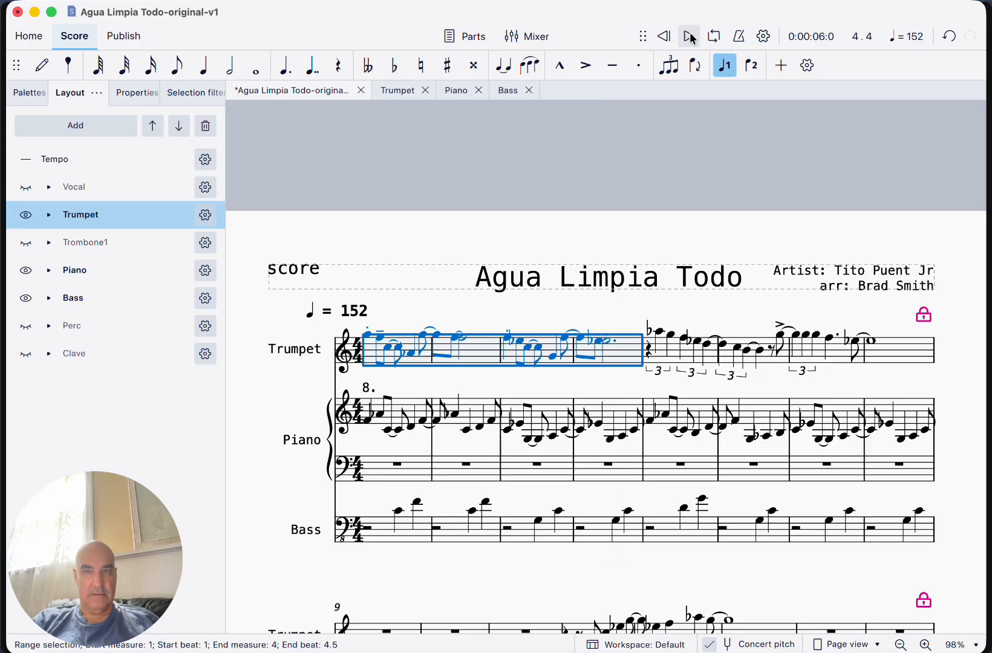
left_click(448, 304)
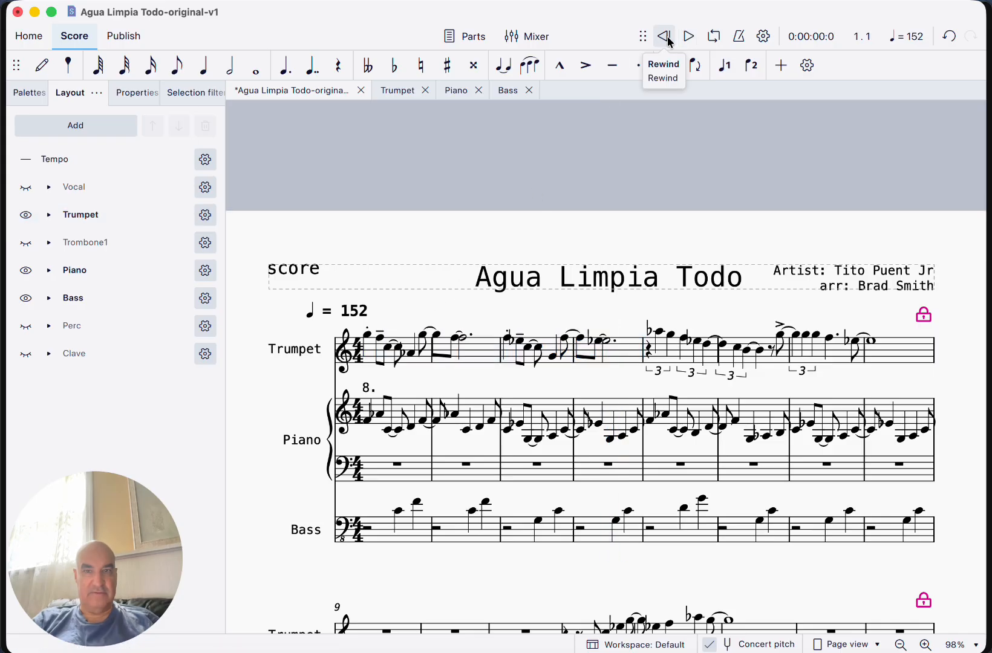
left_click(688, 37)
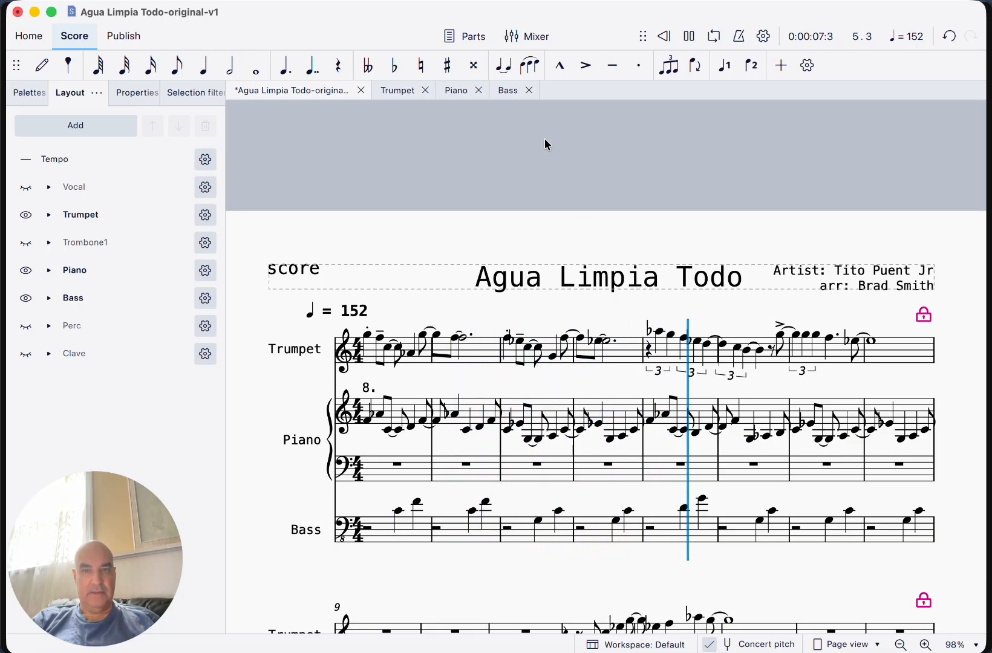
Lower the Trumpet in B♭ volume slightly in the mixer, stop playback and save the score.
left_click(540, 39)
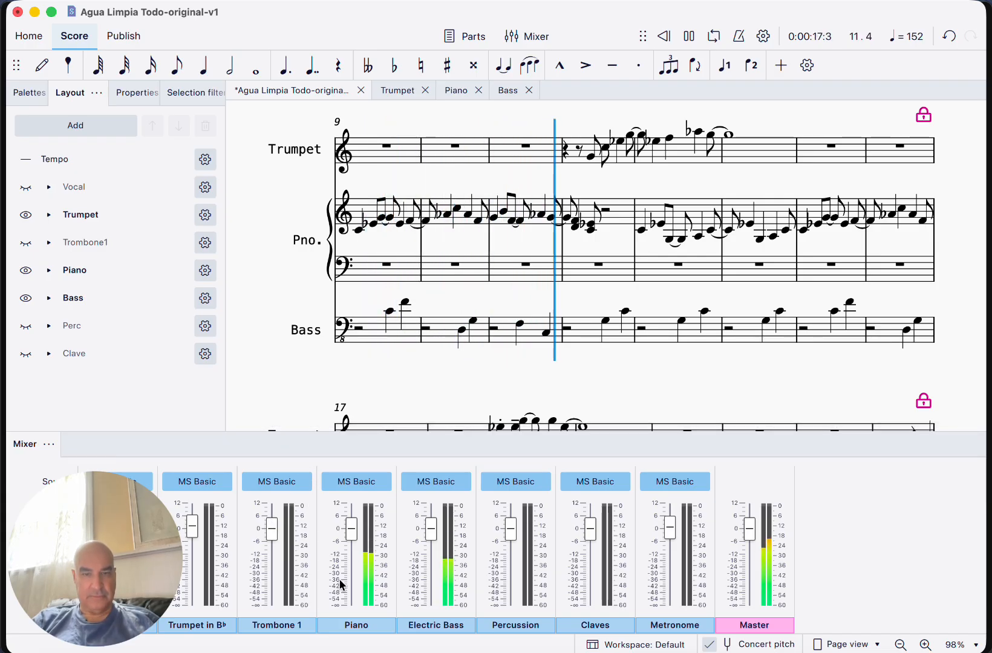
mouse_move(194, 524)
left_mouse_down()
mouse_move(195, 546)
mouse_move(195, 531)
left_mouse_up()
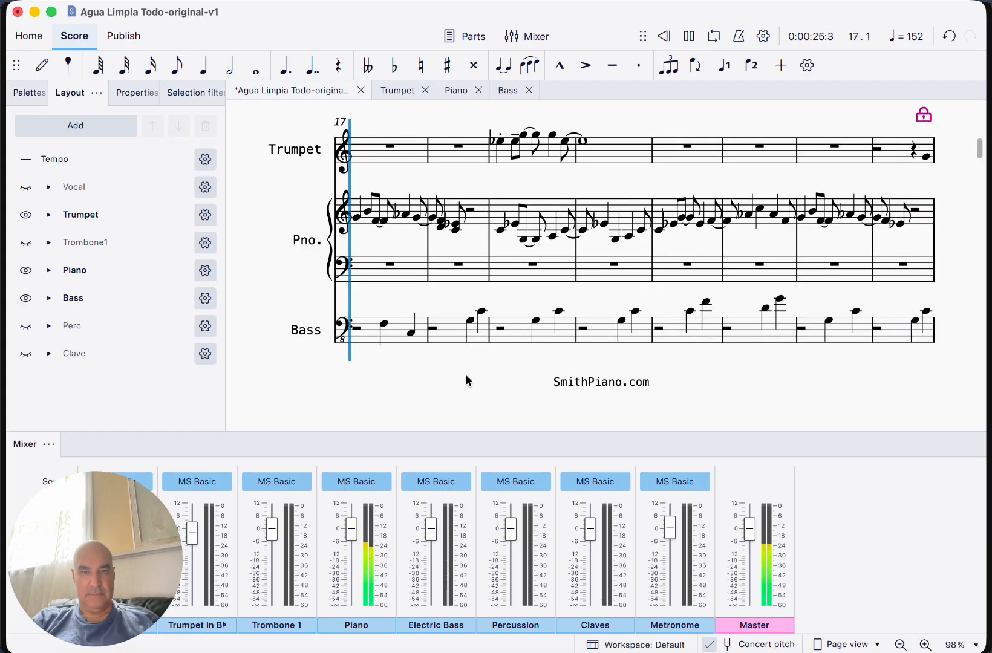
left_click(515, 35)
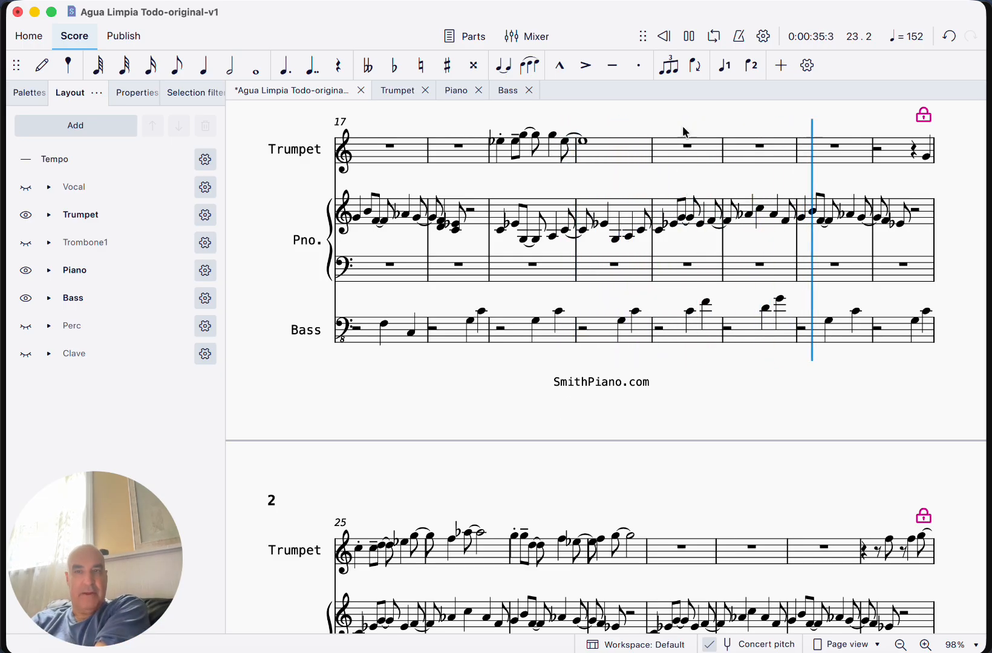
left_click(691, 37)
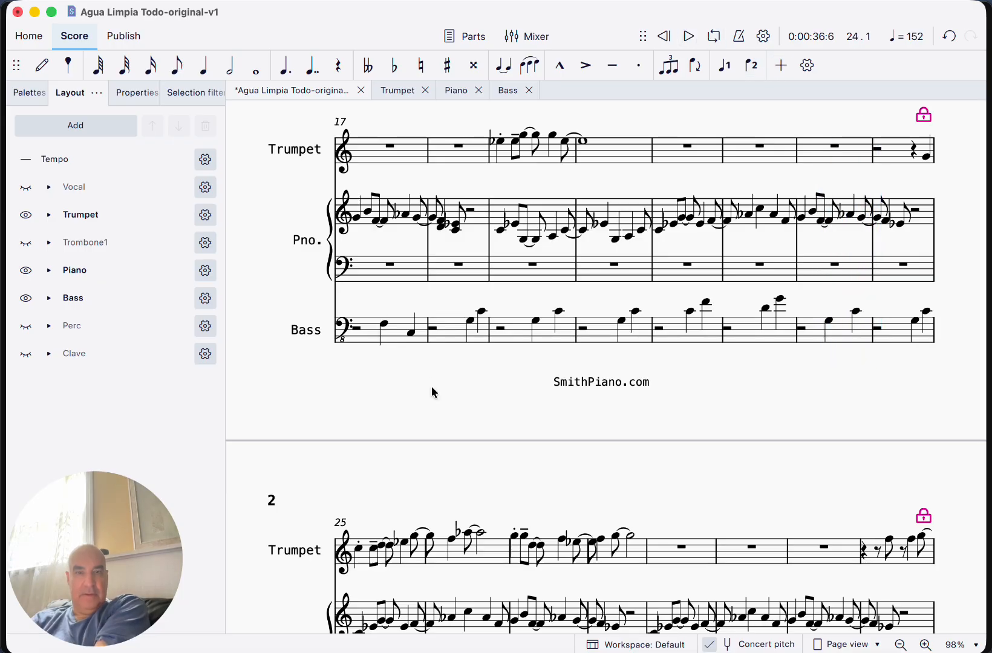
key("super+s")
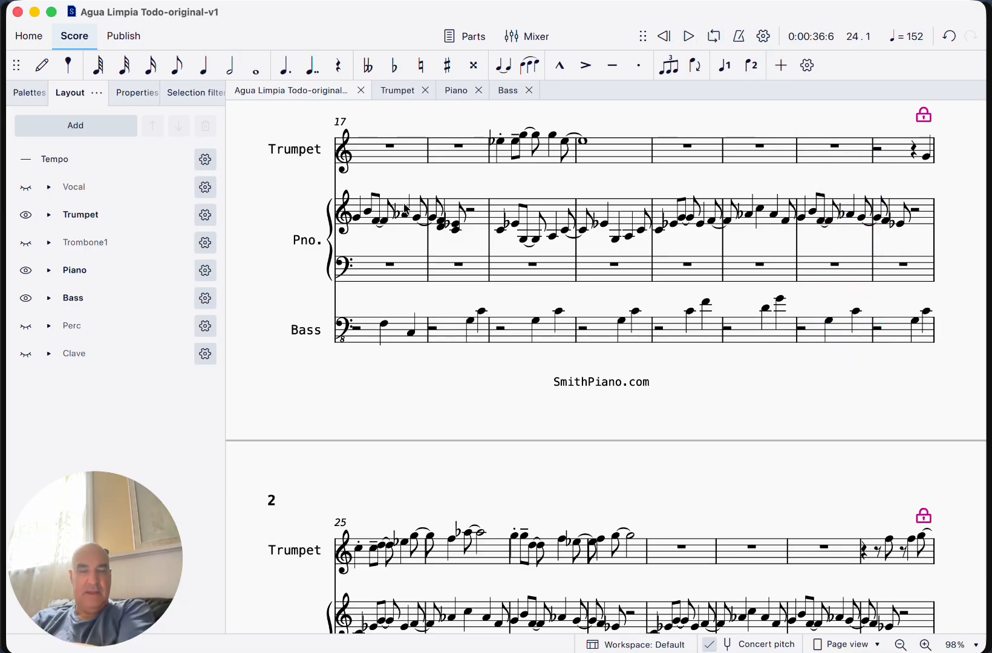
Review the Trumpet, Piano and Bass parts of the full score one after another.
left_click(398, 92)
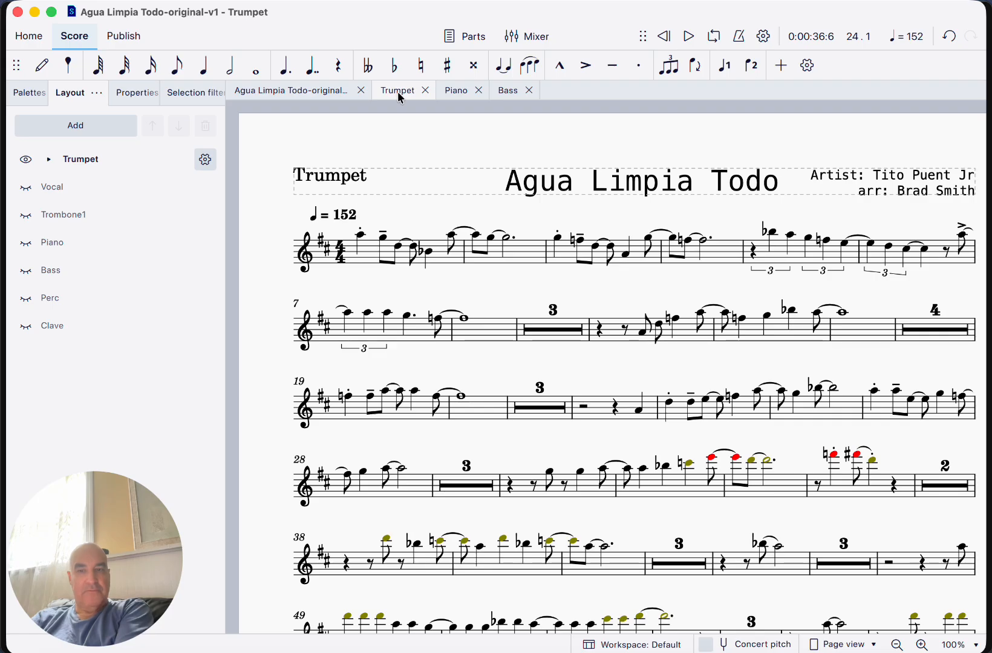
left_click(455, 92)
left_click(519, 90)
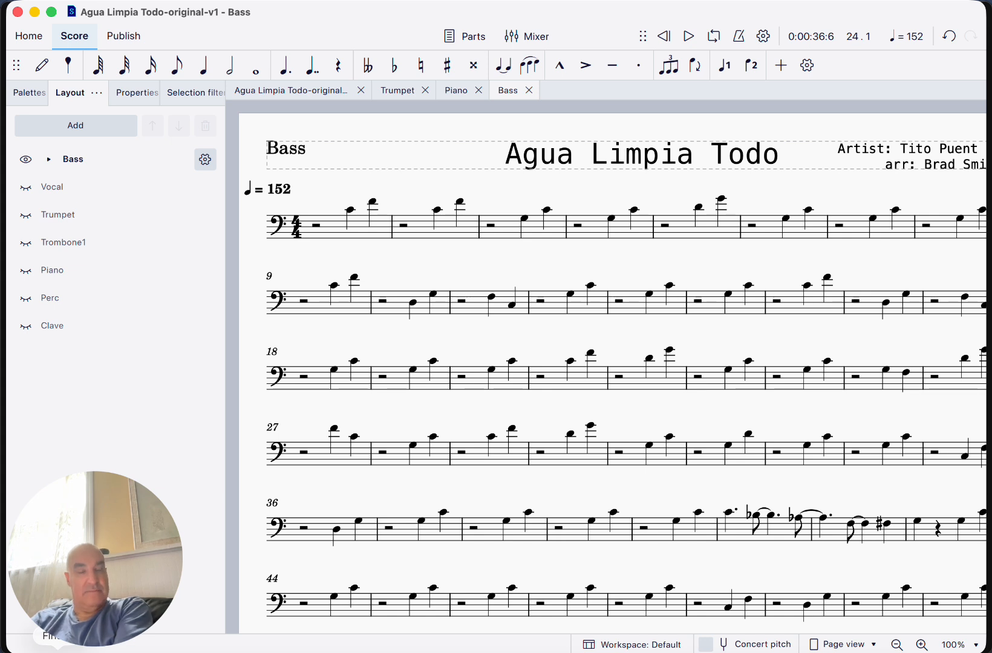
Look over the bass, piano and Trumpet MSCZ files in the agua-limpia-todo folder and return to the score.
left_click(57, 652)
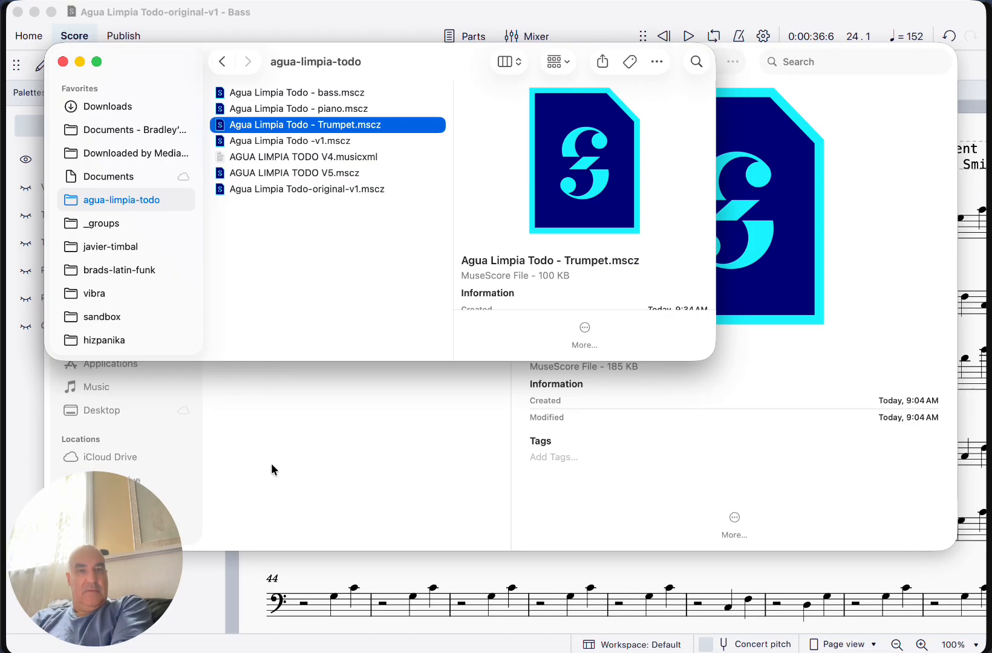
left_click(342, 95)
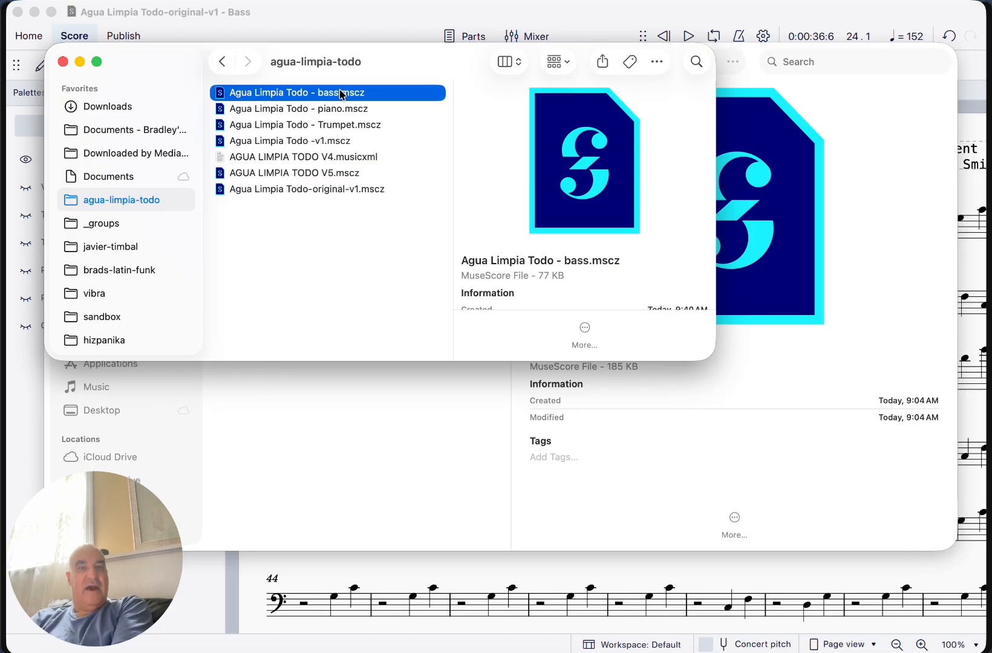
left_click(300, 111)
left_click(301, 125)
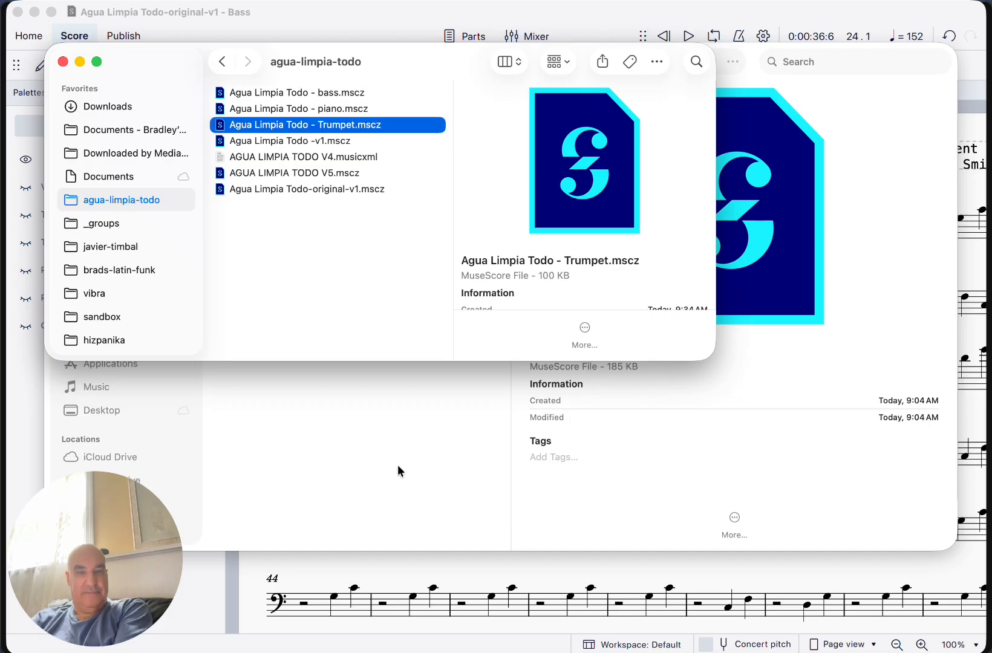
key("Escape")
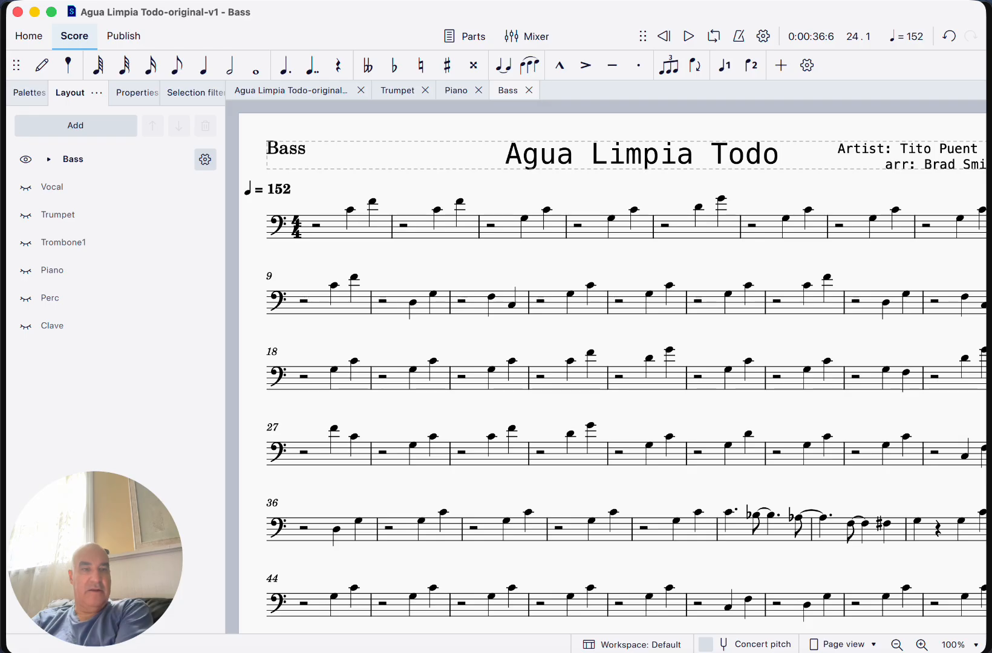
Switch to Transcribe!, fit its window over the score, and listen to the Agua Limpia Todo-JT-TP.xsc recording.
key("super+Tab")
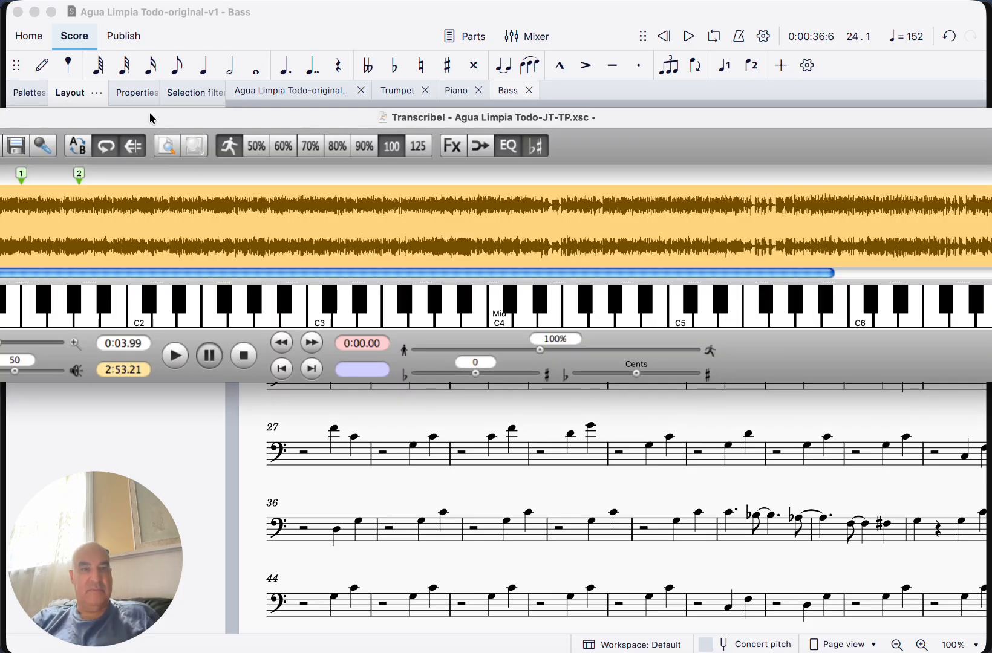
left_click_drag(92, 119, 207, 118)
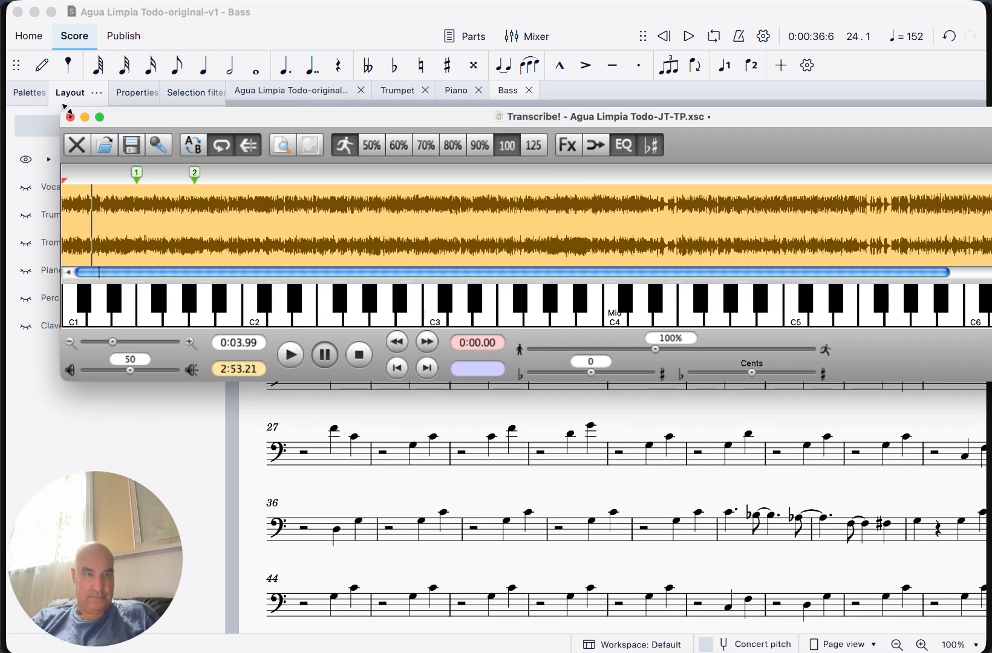
left_click_drag(65, 108, 281, 64)
left_click_drag(395, 71, 182, 38)
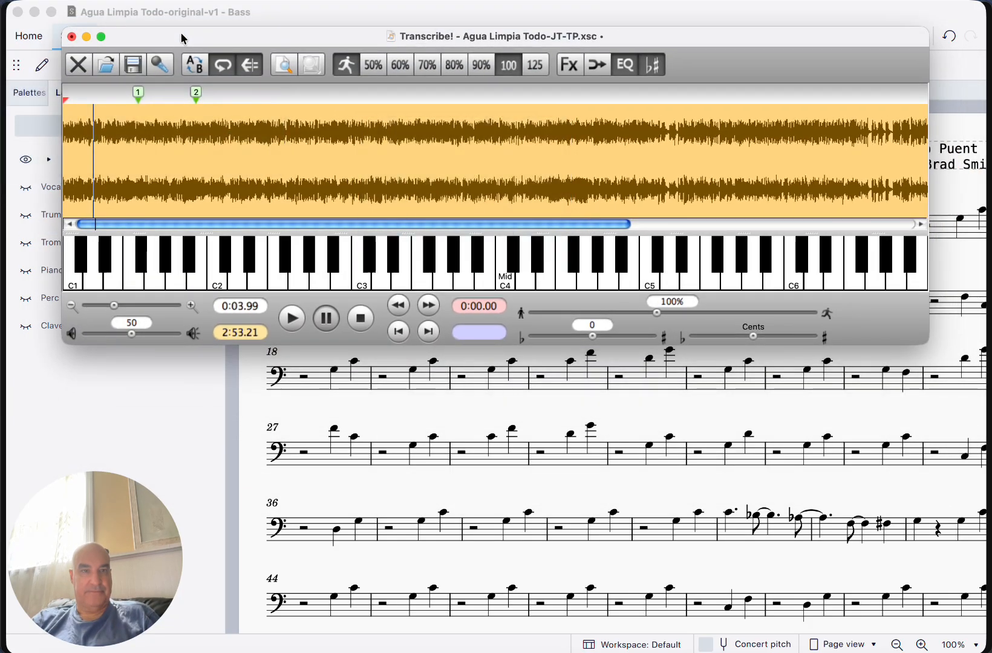
left_click(291, 321)
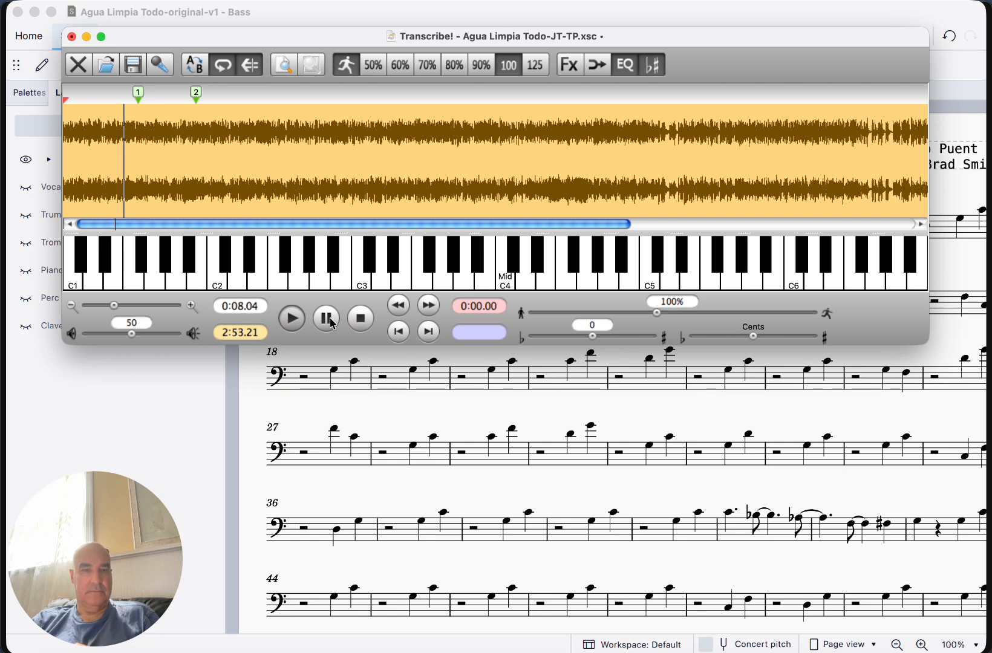
Return to MuseScore, glance at the Trumpet part, and play the full score from the beginning for comparison.
left_click(345, 389)
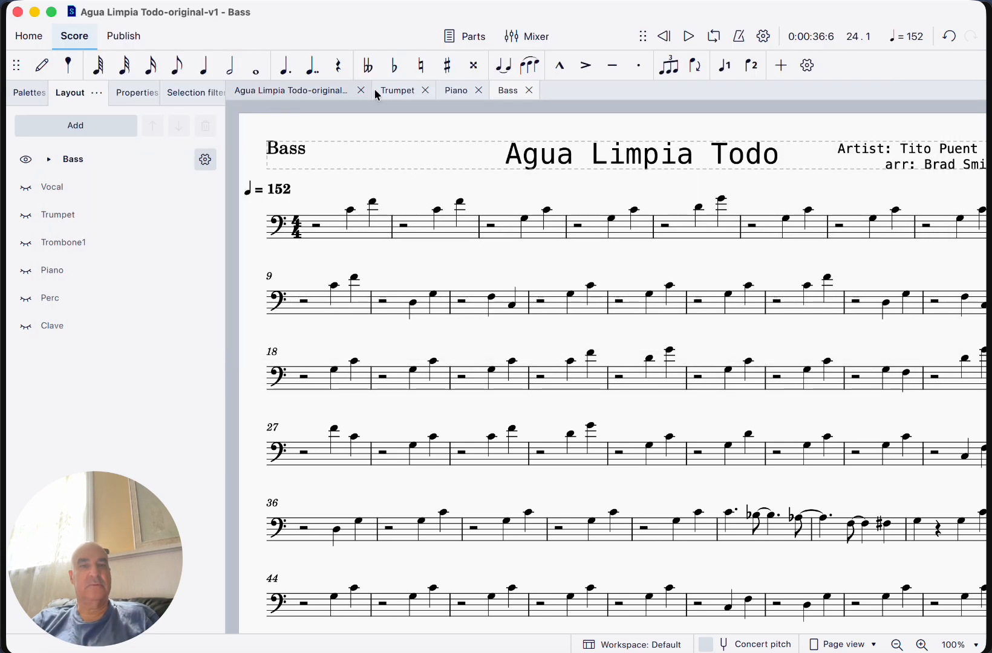
left_click(399, 92)
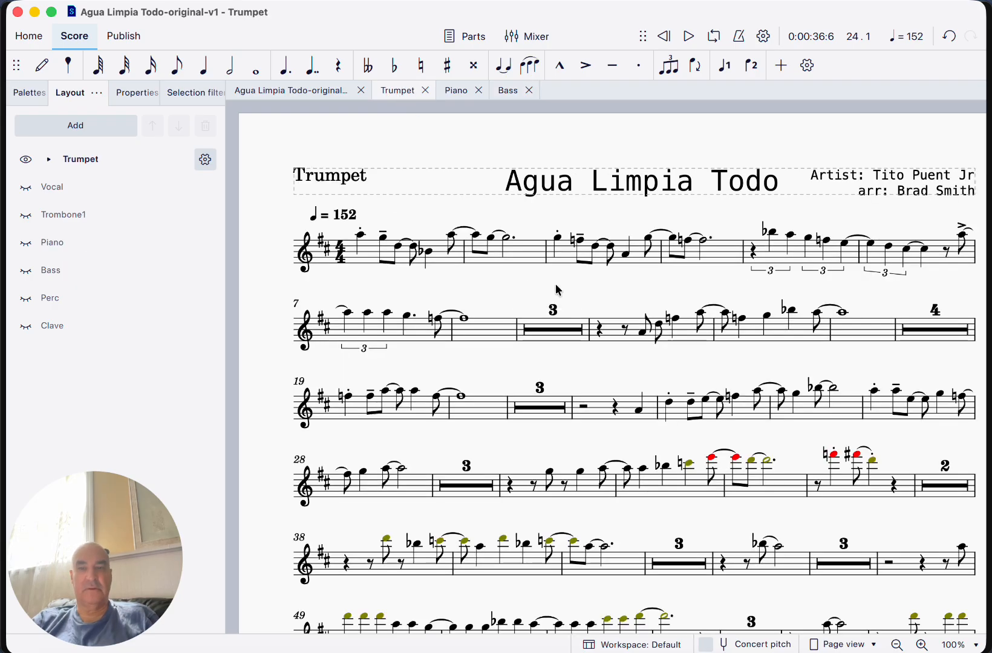
left_click(266, 91)
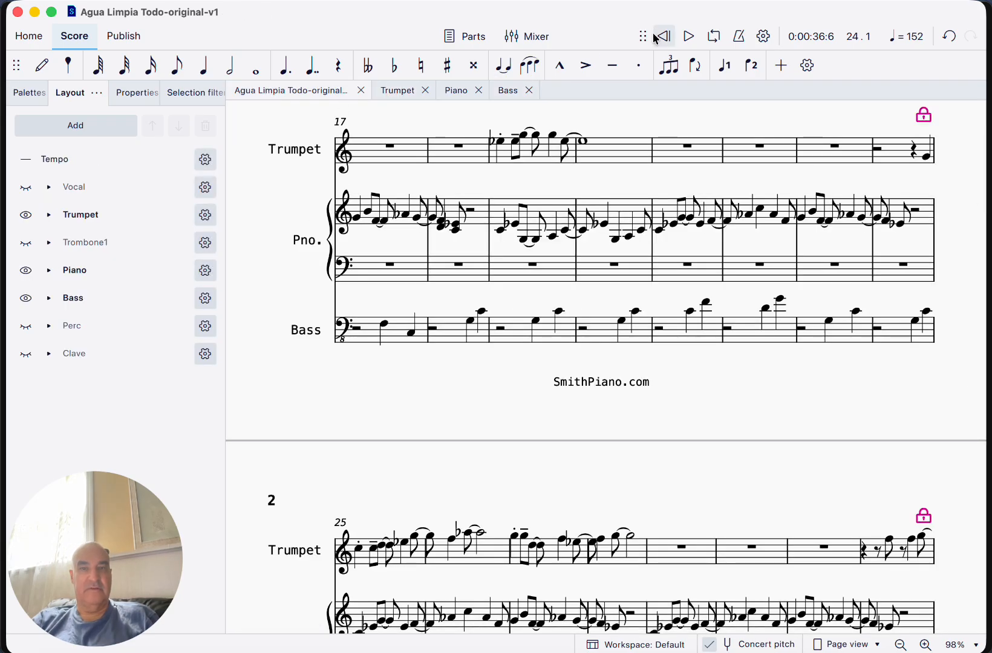
left_click(688, 36)
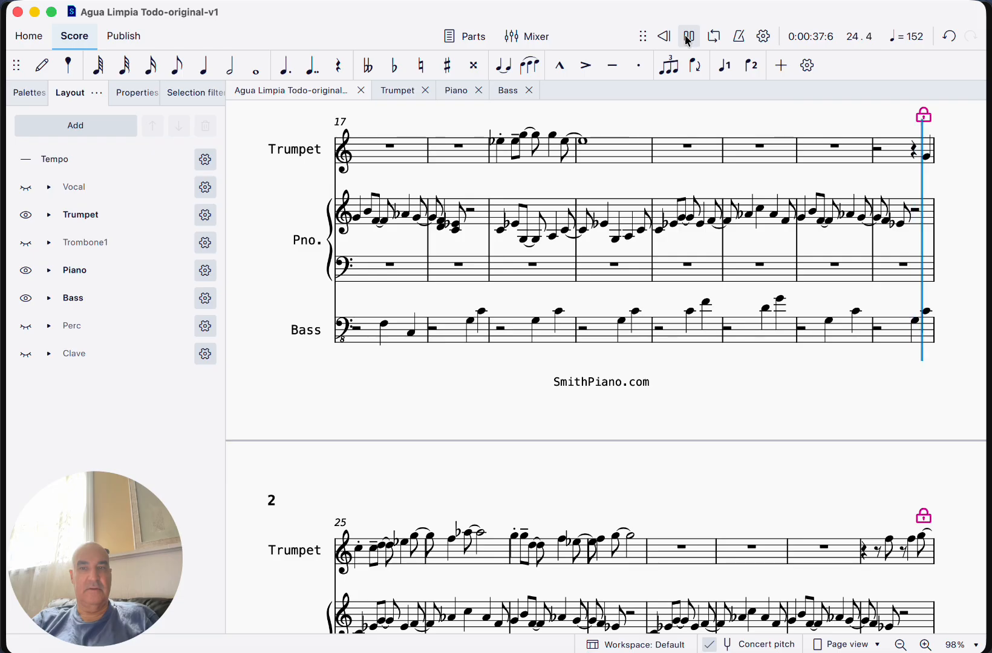
left_click(670, 38)
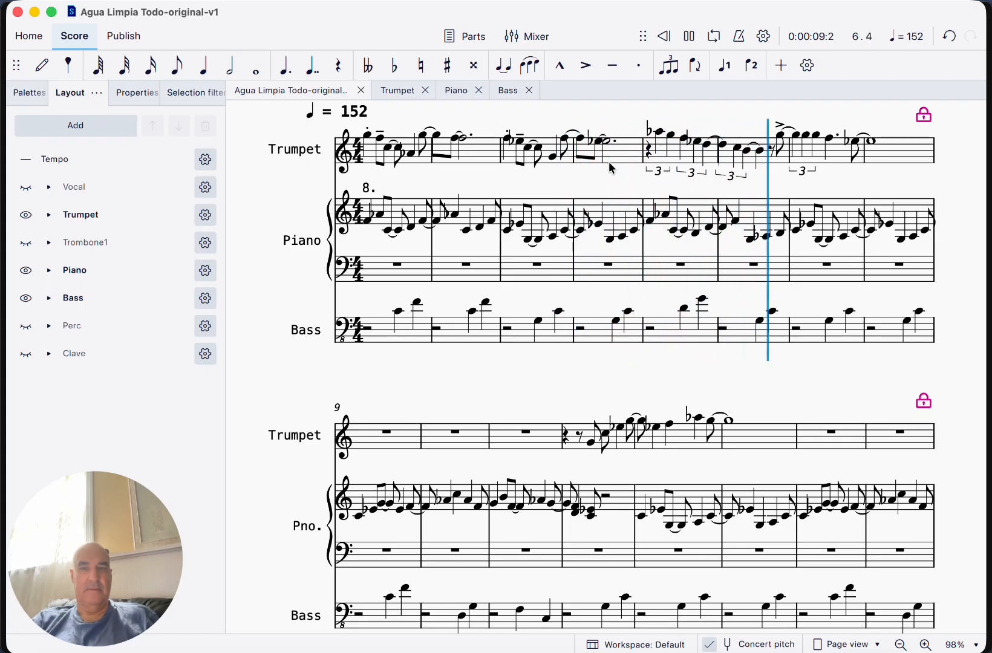
left_click(689, 38)
Switch to Transcribe! and listen to the opening notes of the Agua Limpia Todo-JT-TP.xsc recording at full speed.
key("super+Tab")
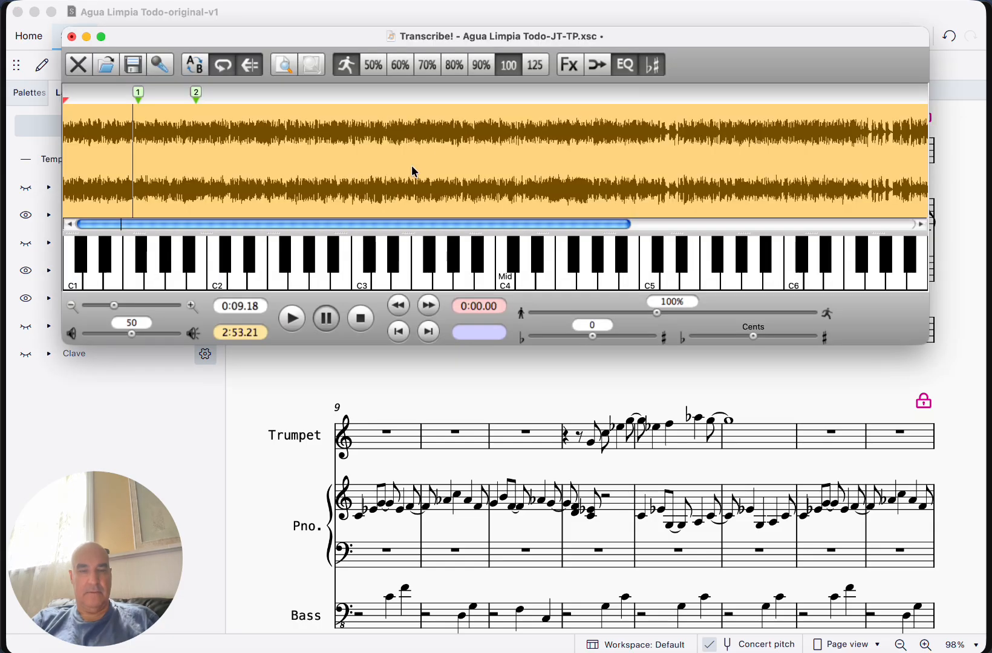
left_click(292, 319)
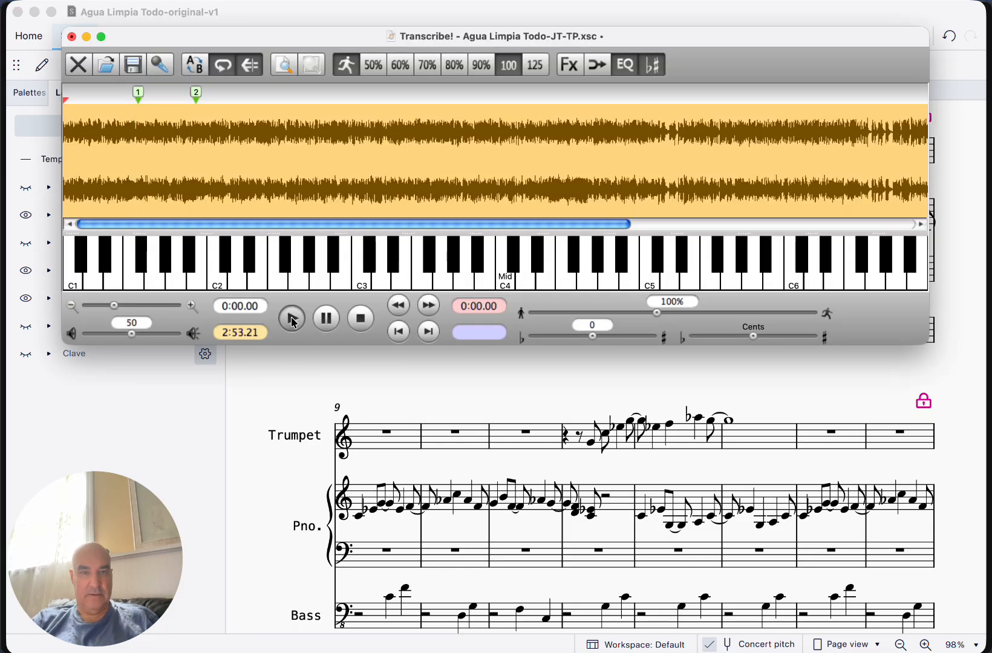
left_click(326, 321)
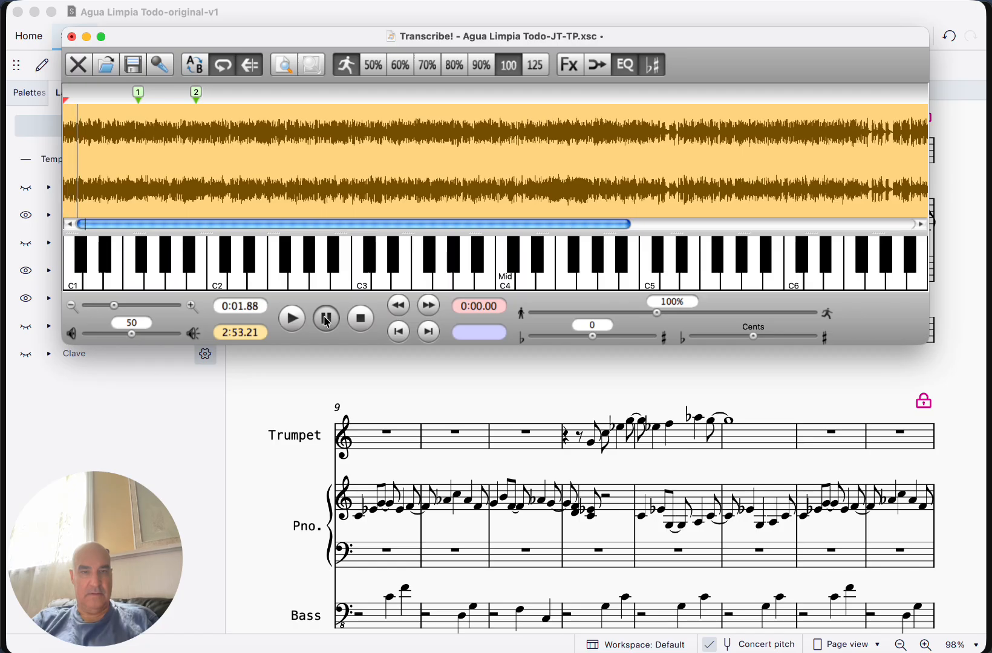
Return to MuseScore and play the opening measure of the full score from the beginning.
left_click(325, 360)
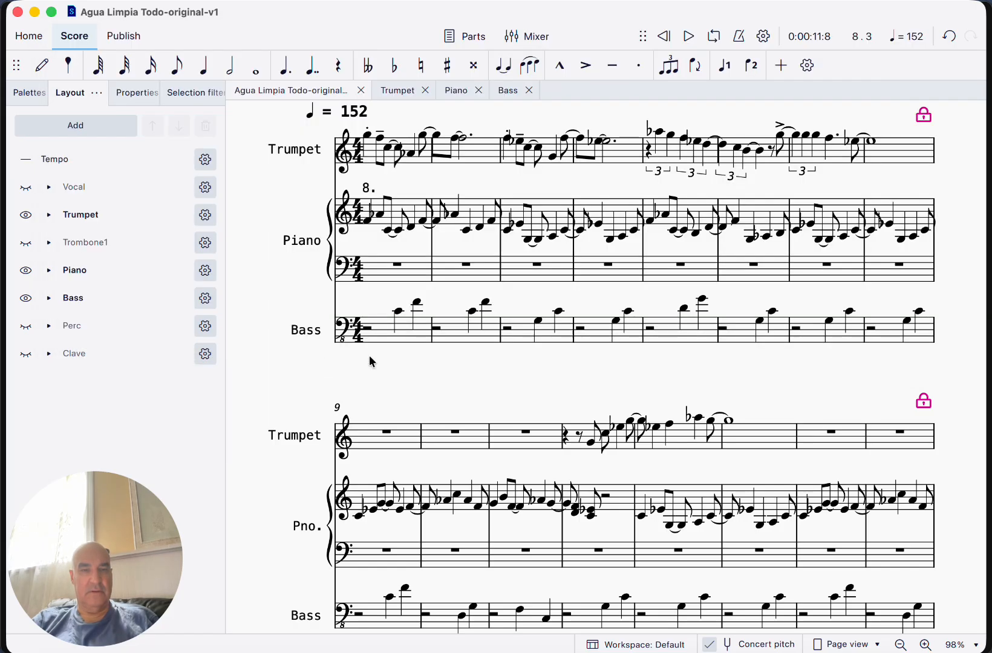
left_click(688, 37)
left_click(669, 37)
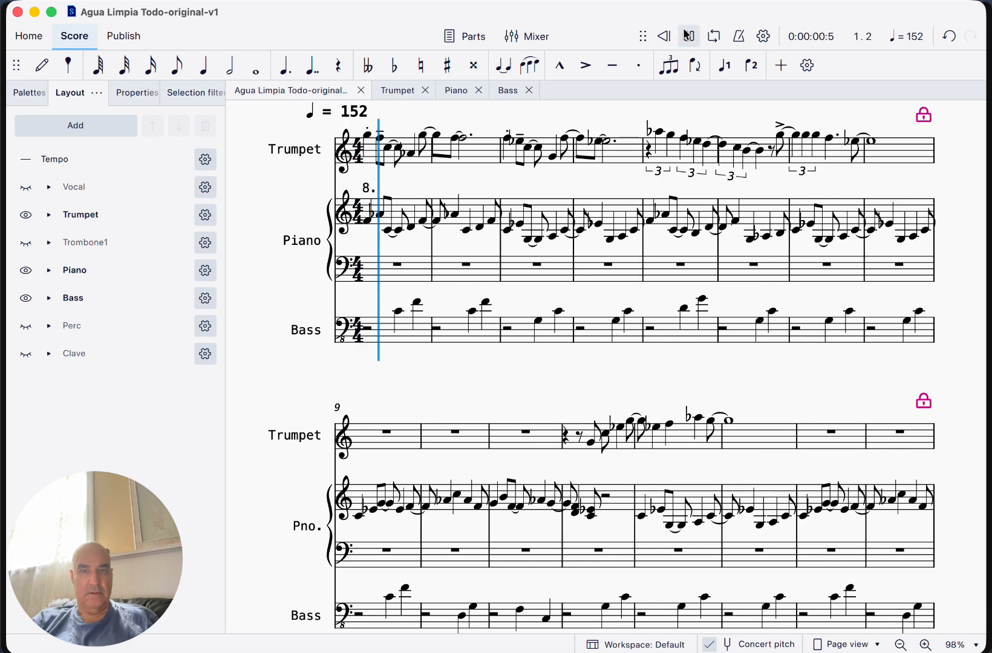
left_click(689, 36)
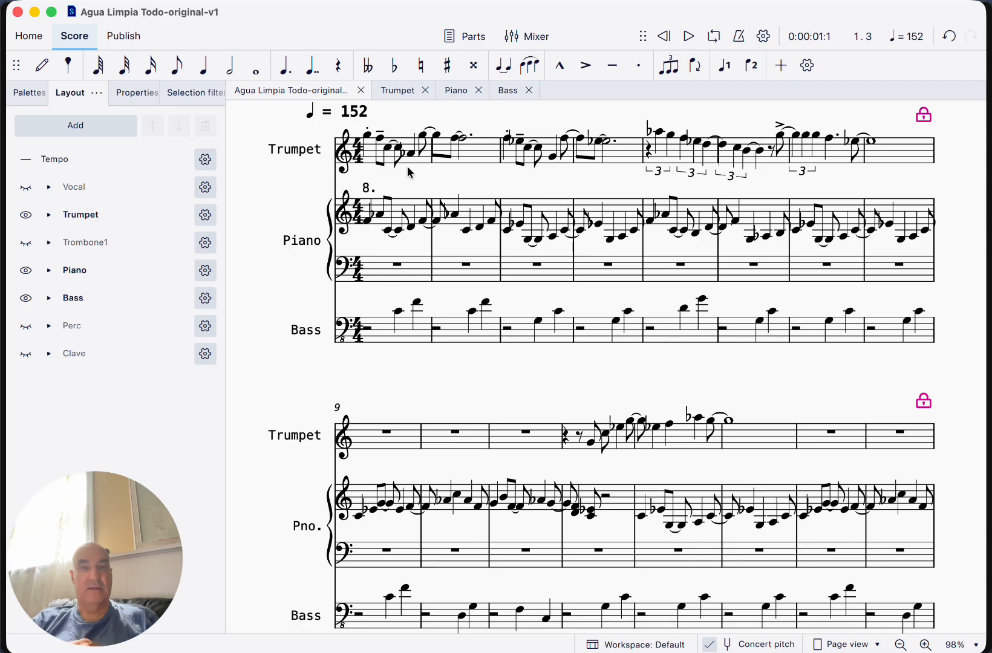
Listen to the first few Trumpet notes of measure 1 one at a time, up to beat 2.5.
left_click(390, 146)
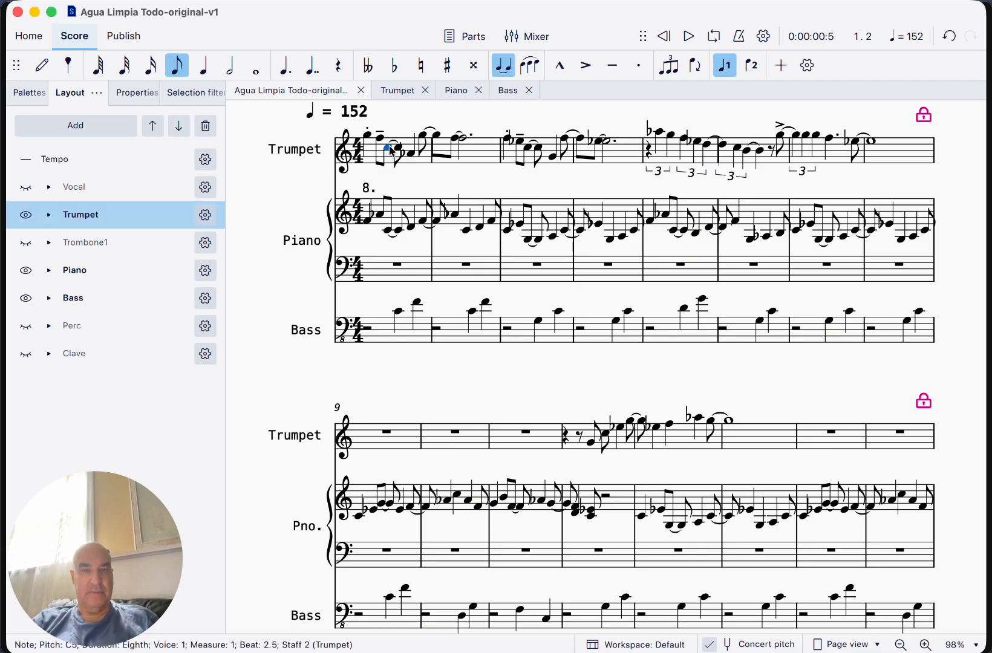
key("Left")
key("Right")
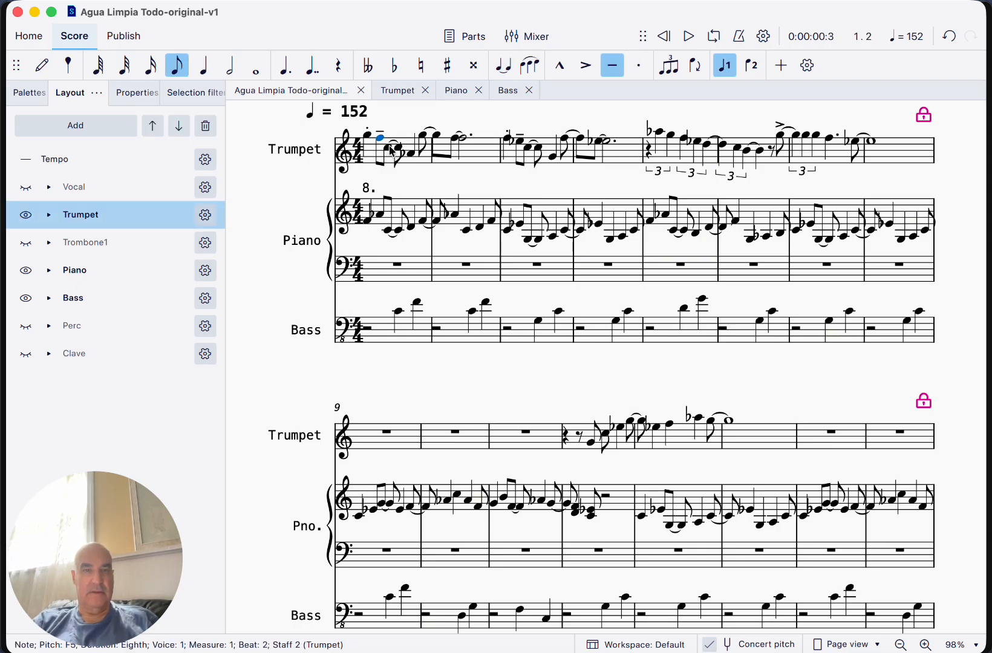
key("Right")
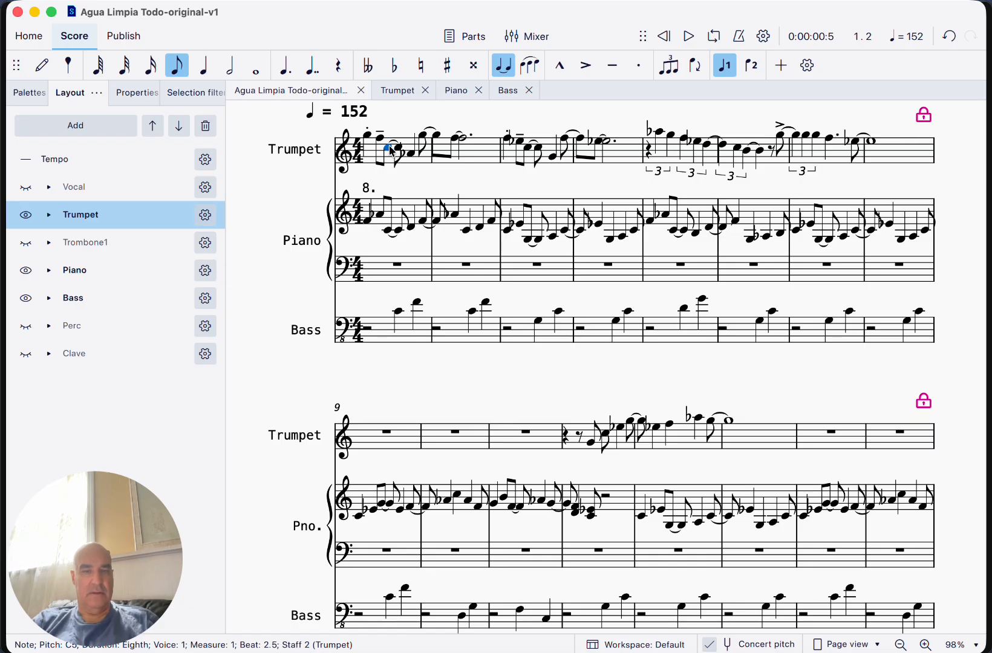
key("Left")
key("Left")
key("Right")
key("Right")
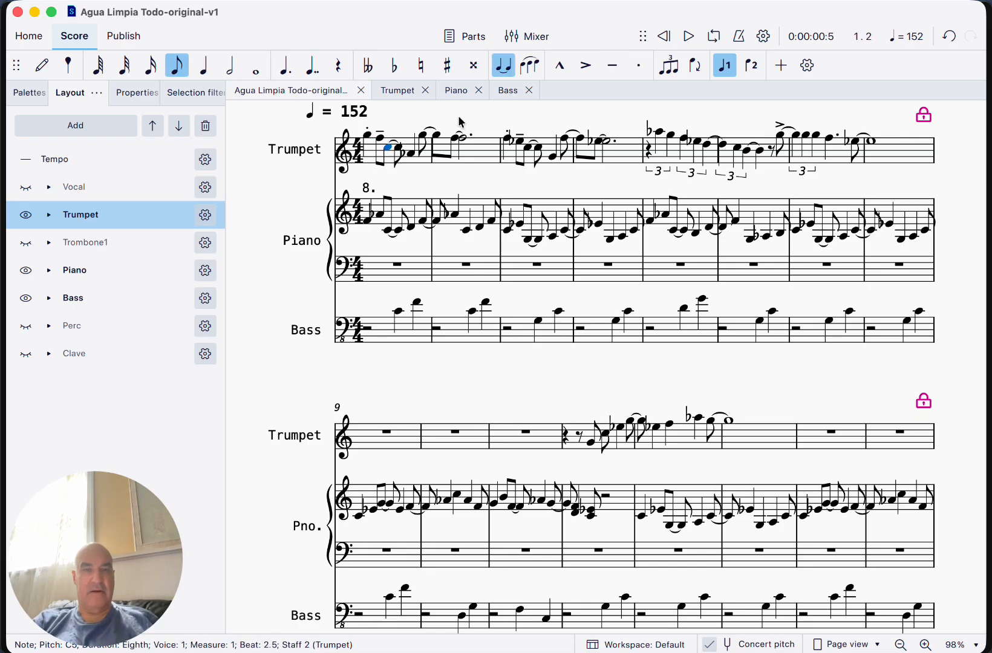
Step through the Trumpet notes from measure 1 into measure 3 and back, checking the pitches of the opening phrase.
key("Right")
key("Right")
key("Right")
key("Right")
key("Right")
key("Right")
key("Right")
key("Right")
key("Right")
key("Right")
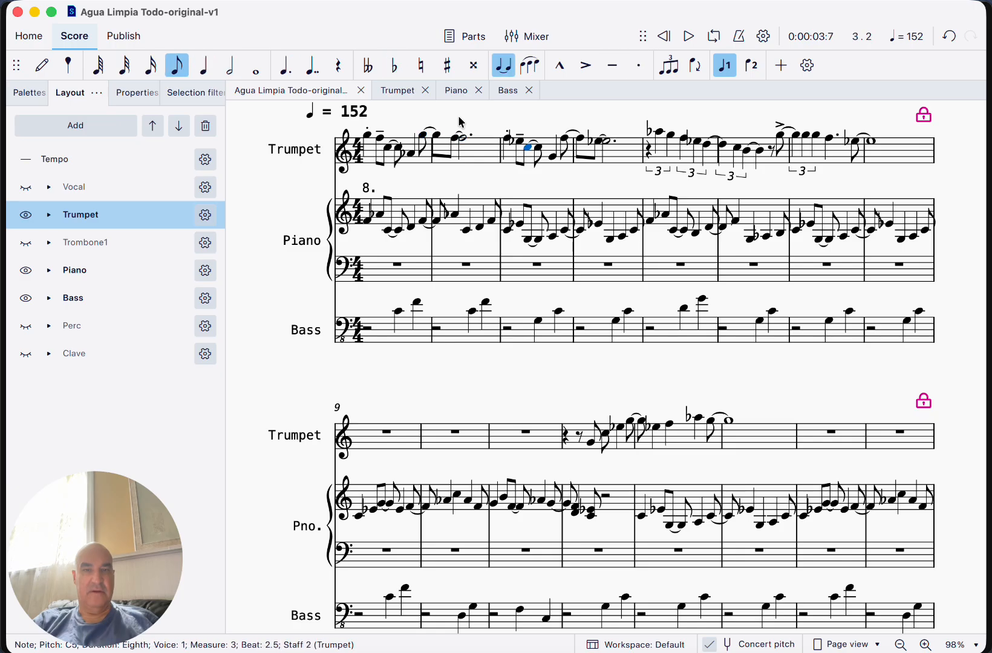
key("Left")
key("Left")
key("Left")
key("Left")
key("Left")
key("Left")
key("Left")
key("Left")
key("Left")
key("Left")
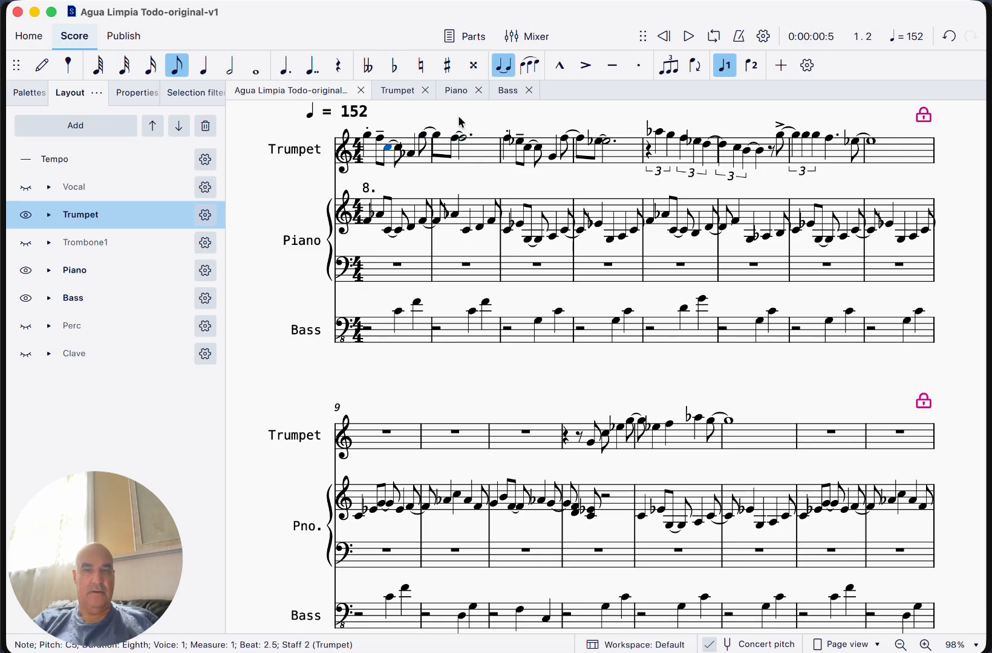
key("Left")
key("Left")
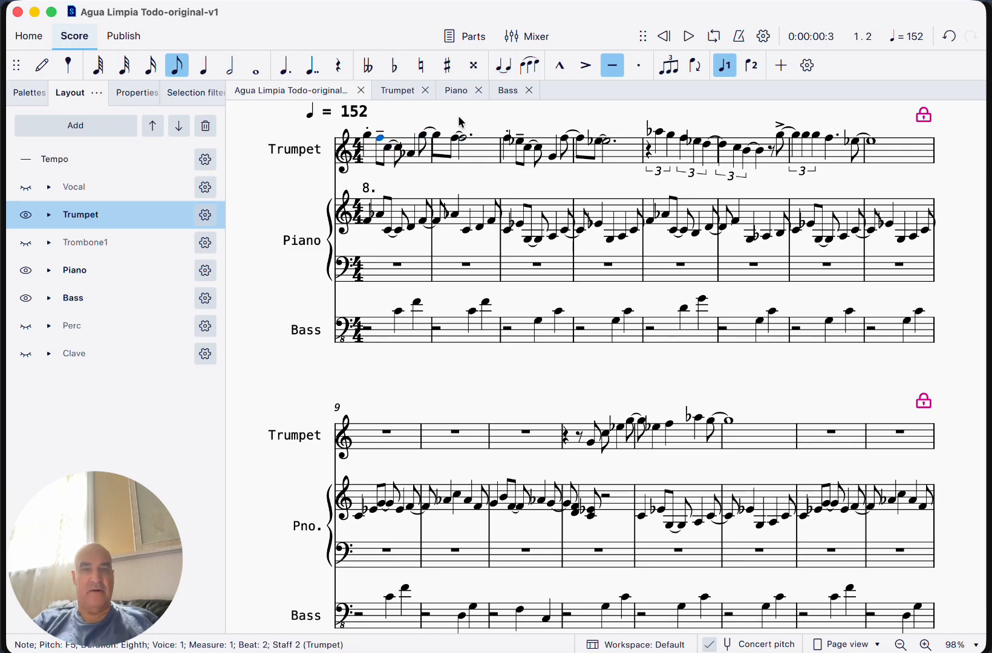
key("Right")
key("Right")
key("Right")
key("Right")
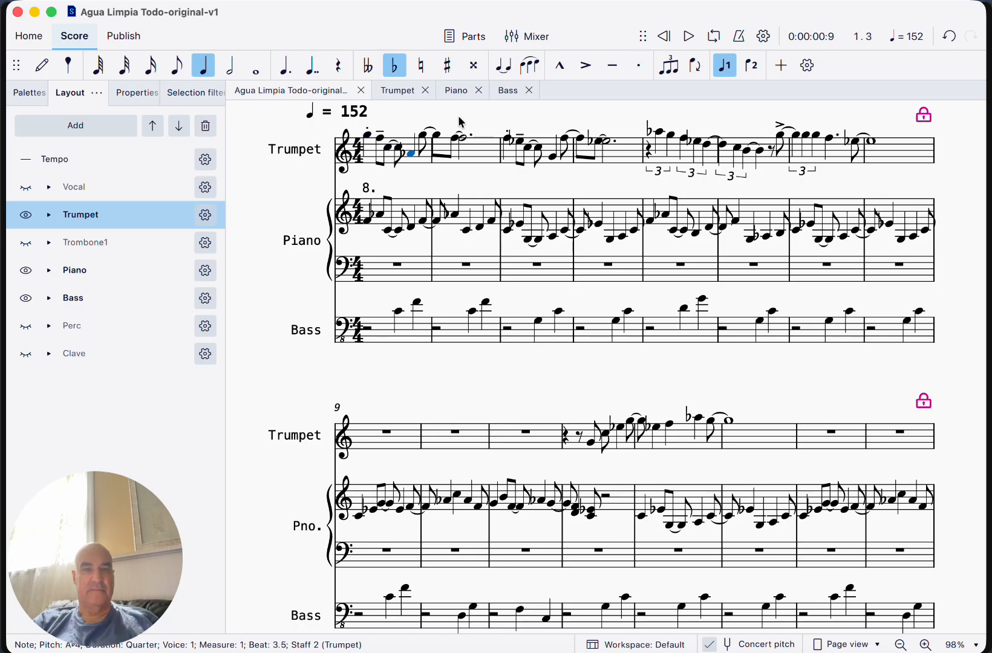
Switch to Transcribe!, slow the recording to 72% speed, and listen to its opening notes twice.
key("super+Tab")
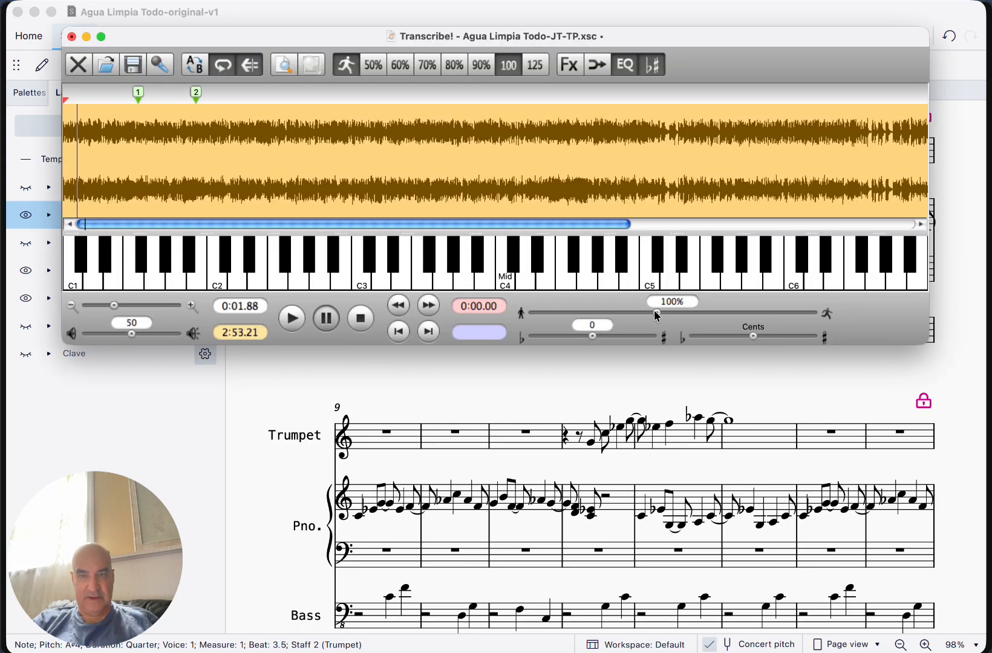
left_click_drag(656, 312, 630, 318)
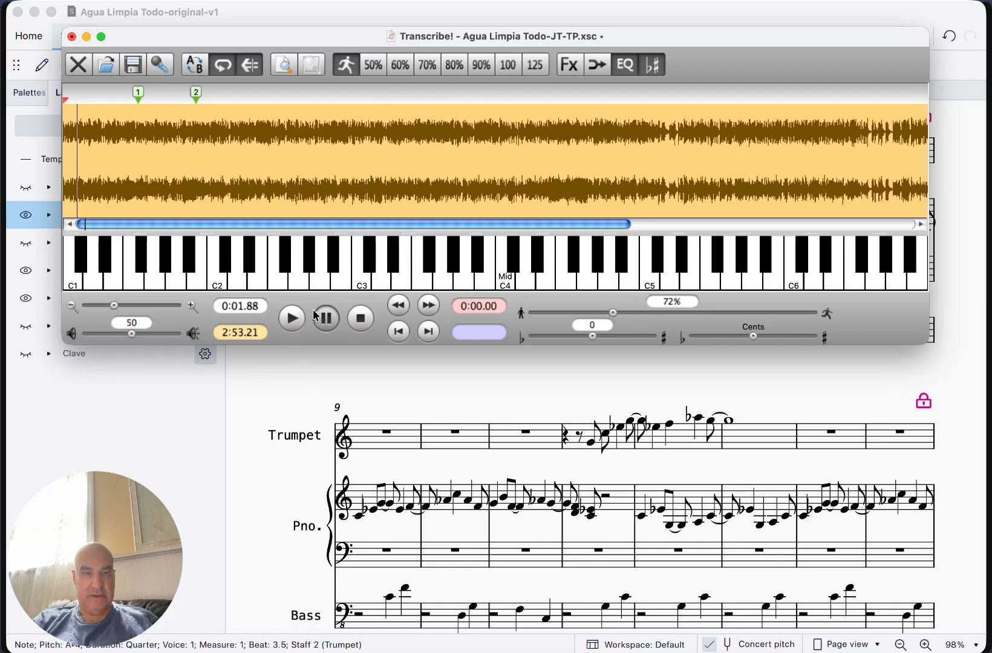
left_click(293, 318)
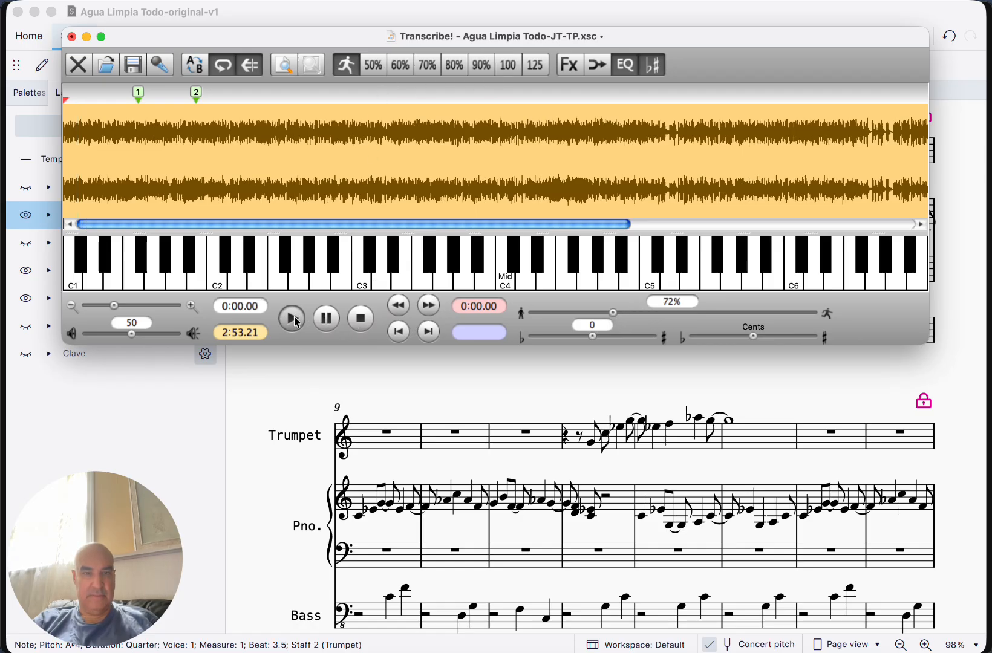
left_click(327, 320)
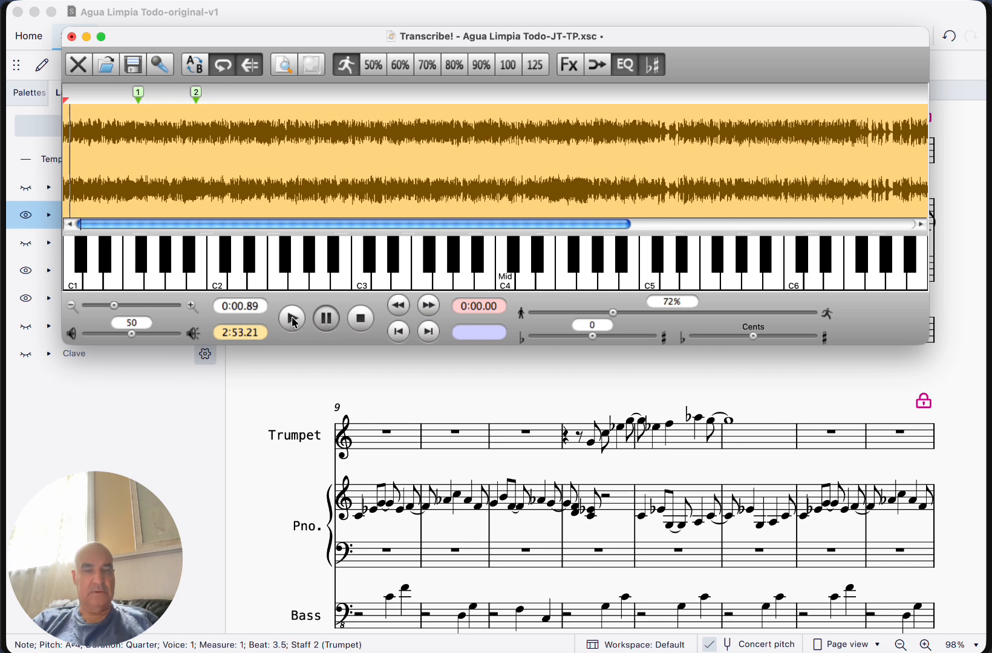
left_click(293, 320)
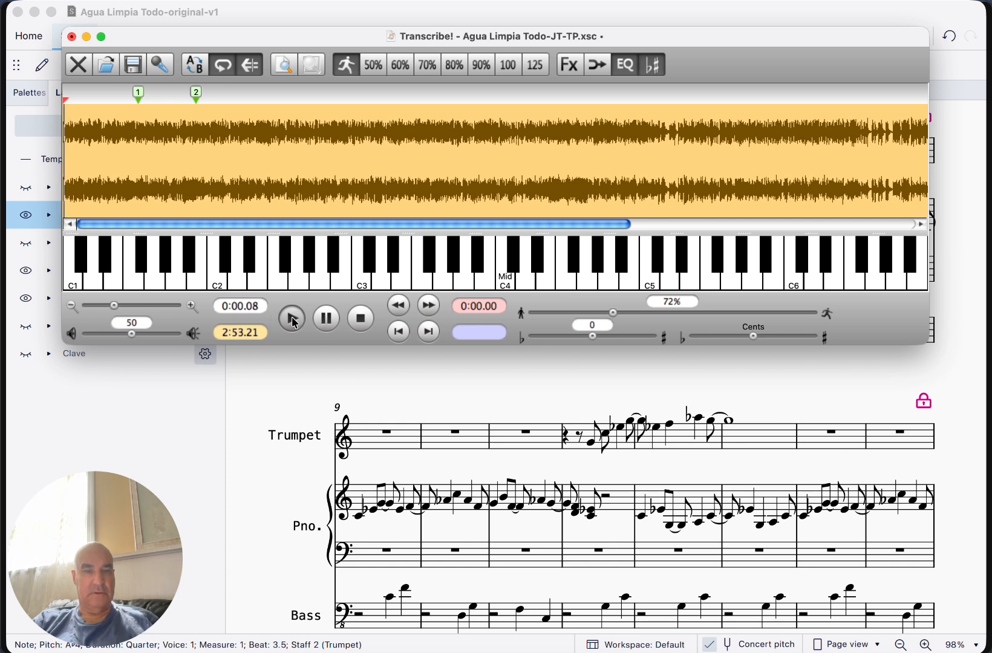
left_click(328, 318)
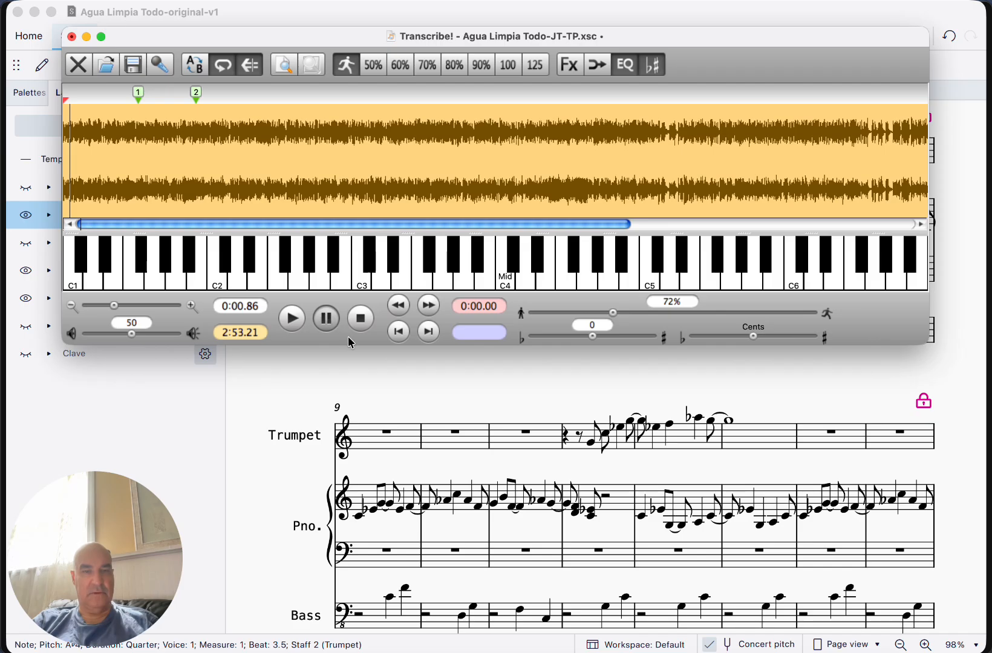
Return to MuseScore and replay the first beats of the full score from the beginning.
left_click(341, 370)
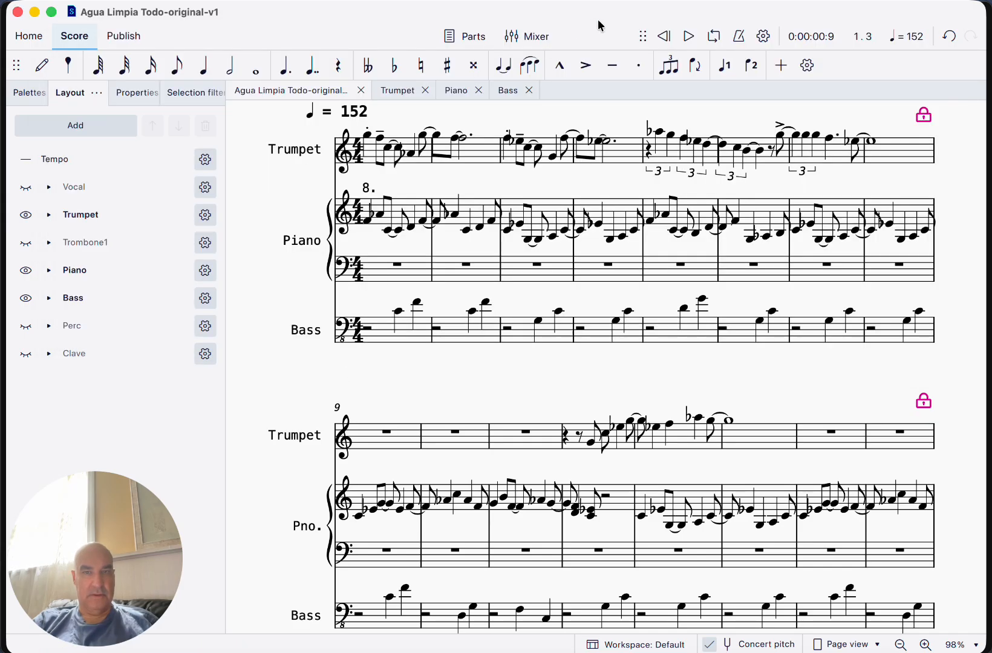
left_click(688, 36)
left_click(688, 37)
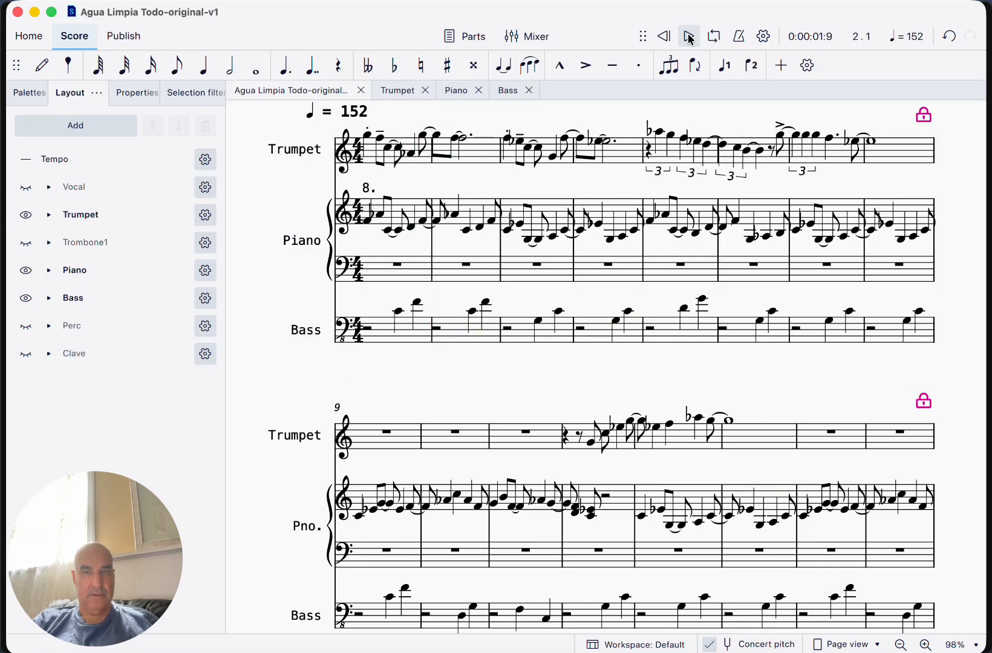
left_click(664, 36)
left_click(687, 36)
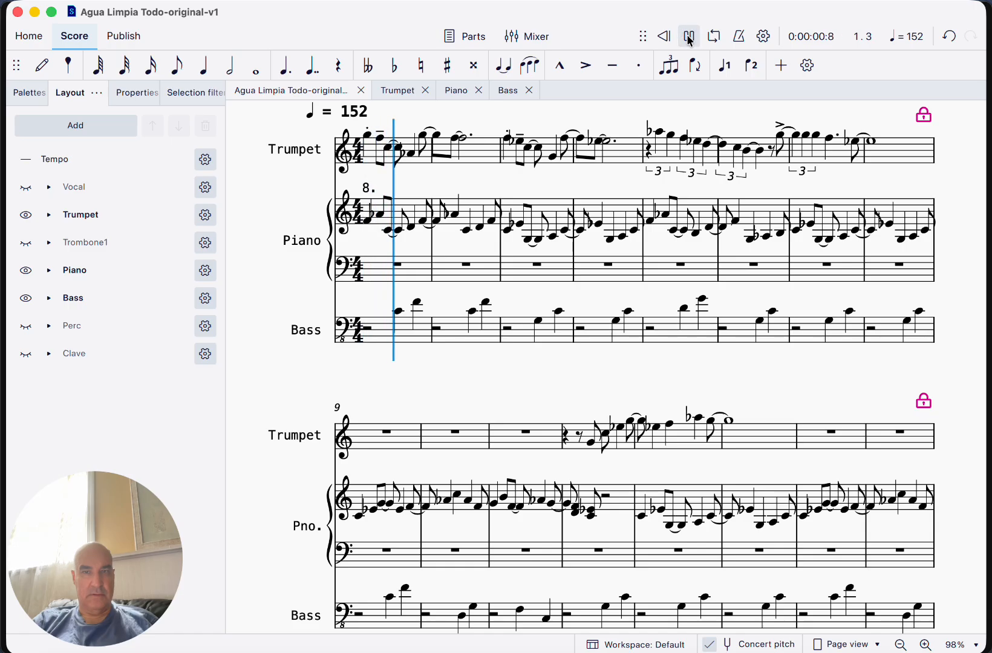
left_click(687, 37)
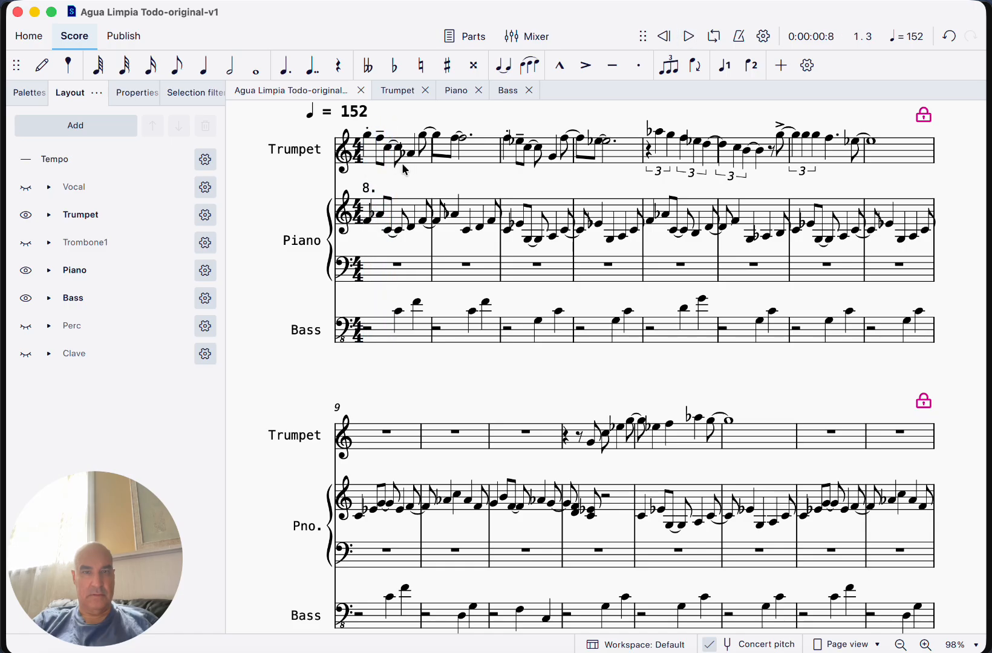
Raise the Trumpet's tied eighth note at beat 2.5 of measure 1 to D♯5.
left_click(380, 140)
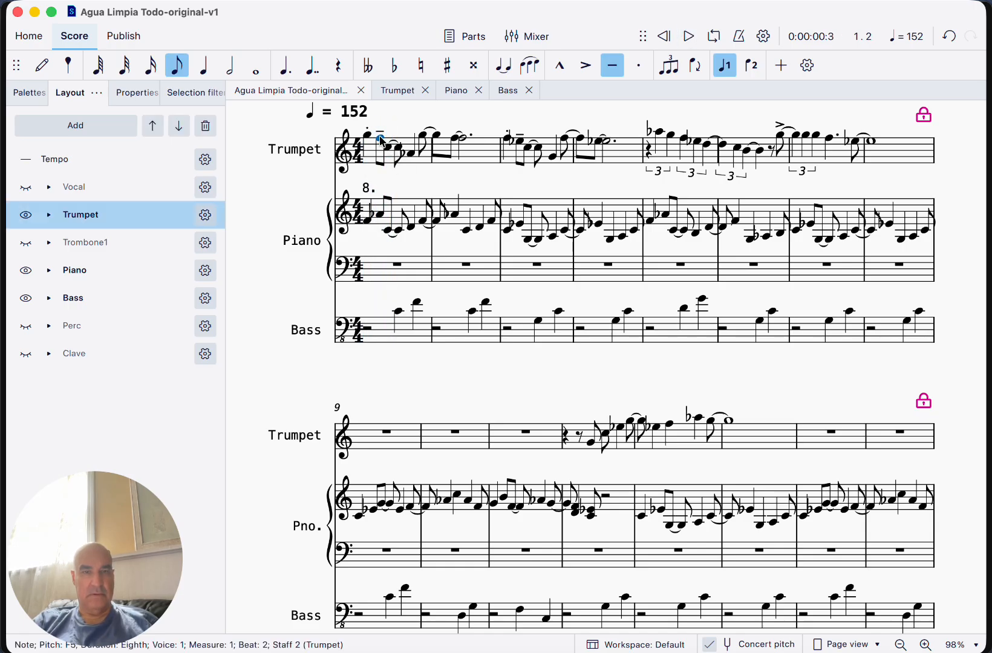
key("Right")
key("Up")
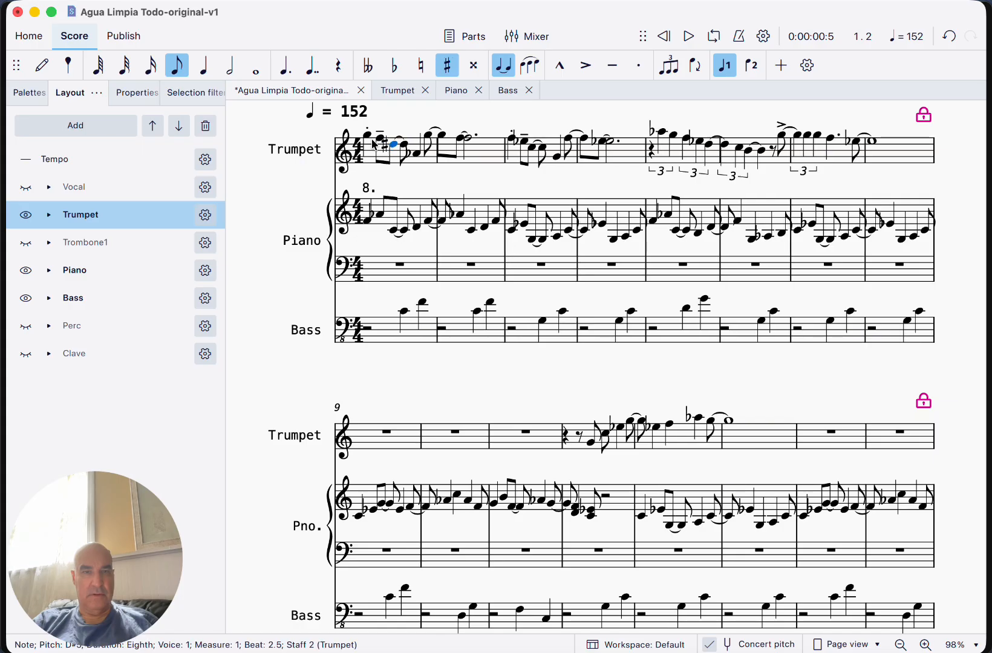
Listen through the Trumpet notes from beat 1 and raise the quarter note at beat 3.5 of measure 1 to C5.
key("Left")
key("Left")
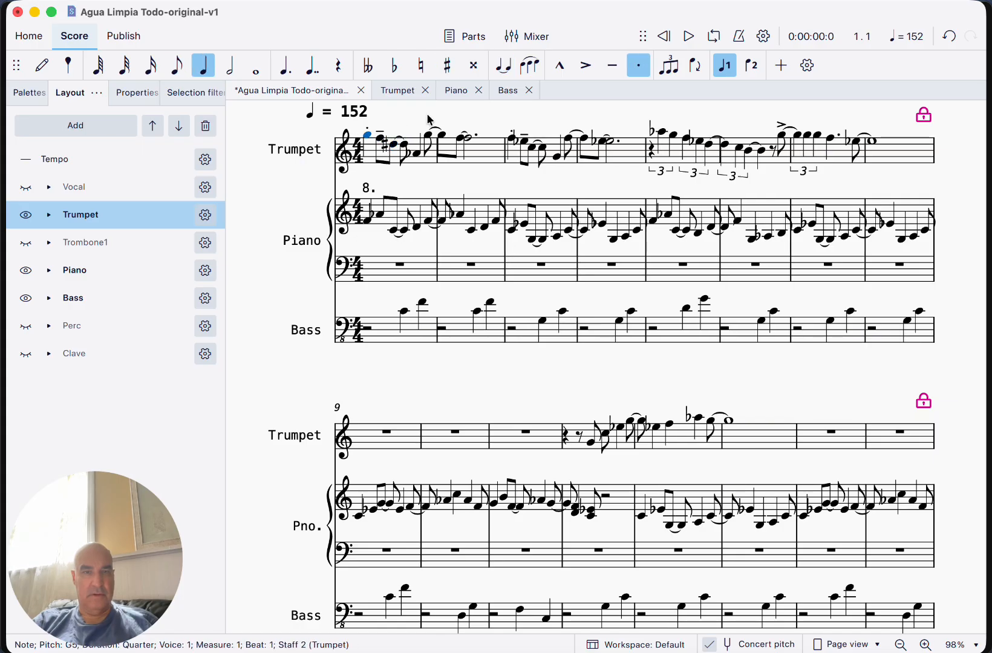
key("Right")
key("Right")
key("Right")
key("Right")
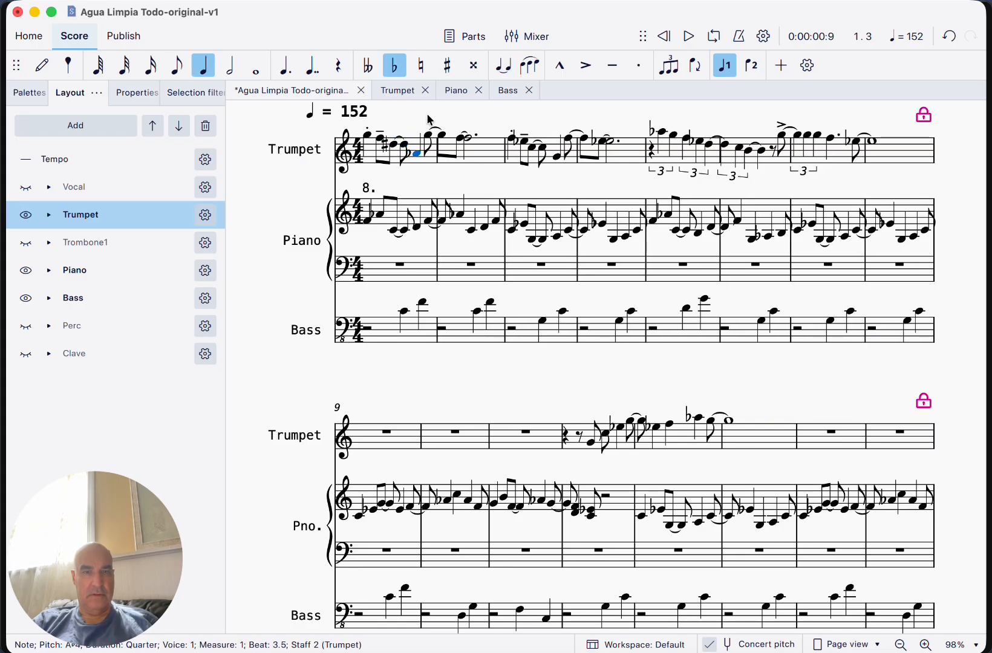
key("Up")
key("Up")
key("Up")
key("Up")
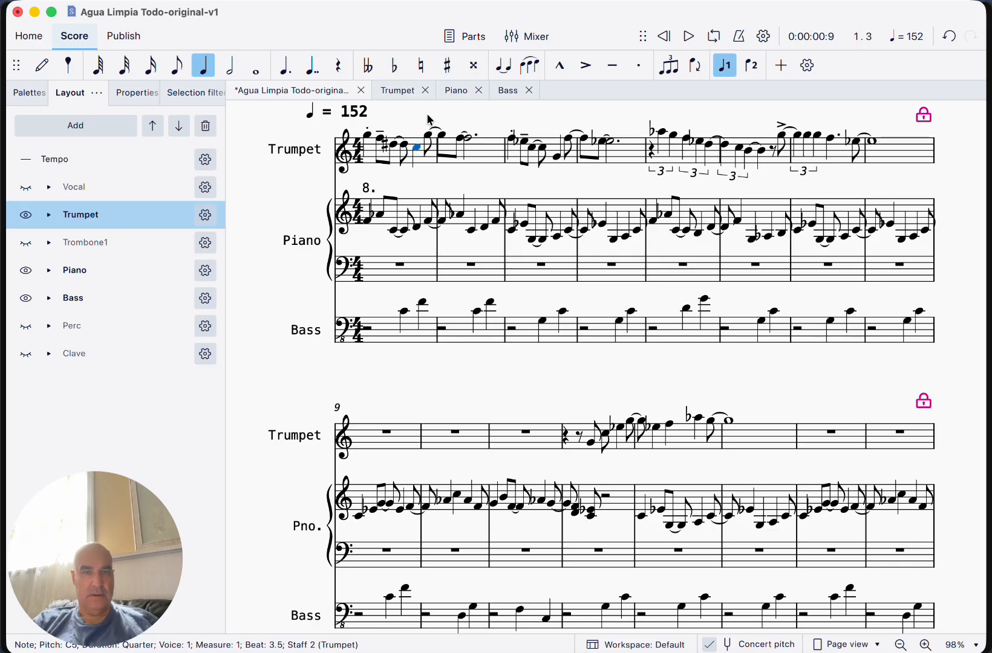
Step through the Trumpet notes into measure 2 and back to check the edited phrase.
key("Right")
key("Right")
key("Right")
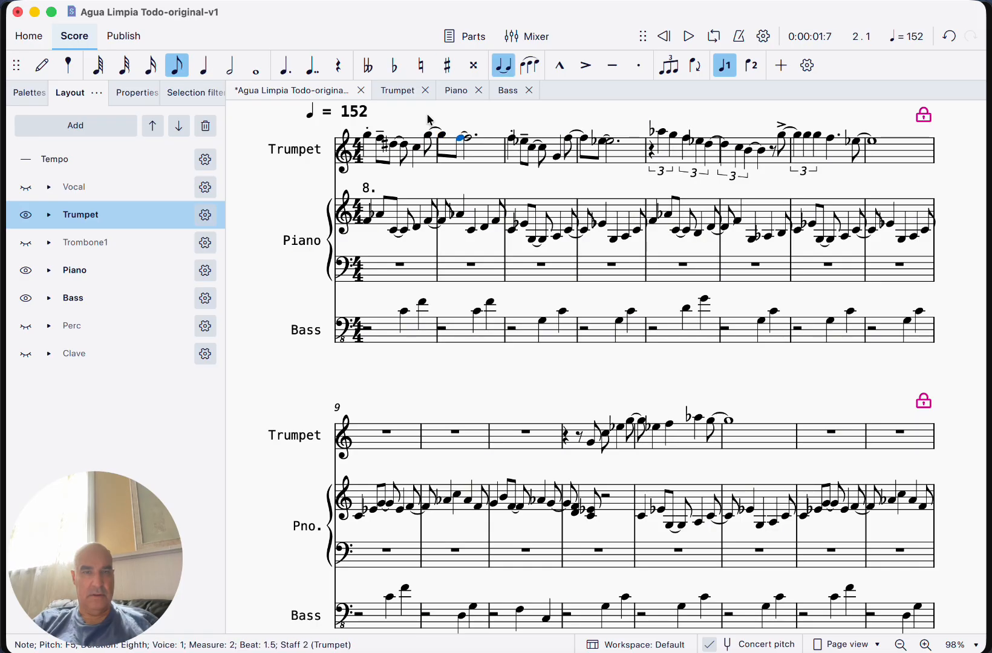
key("Left")
key("Left")
key("Left")
key("Left")
key("Left")
Select Trumpet measures 1 and 2, play the edited phrase, and rewind it to the start.
left_click(484, 152)
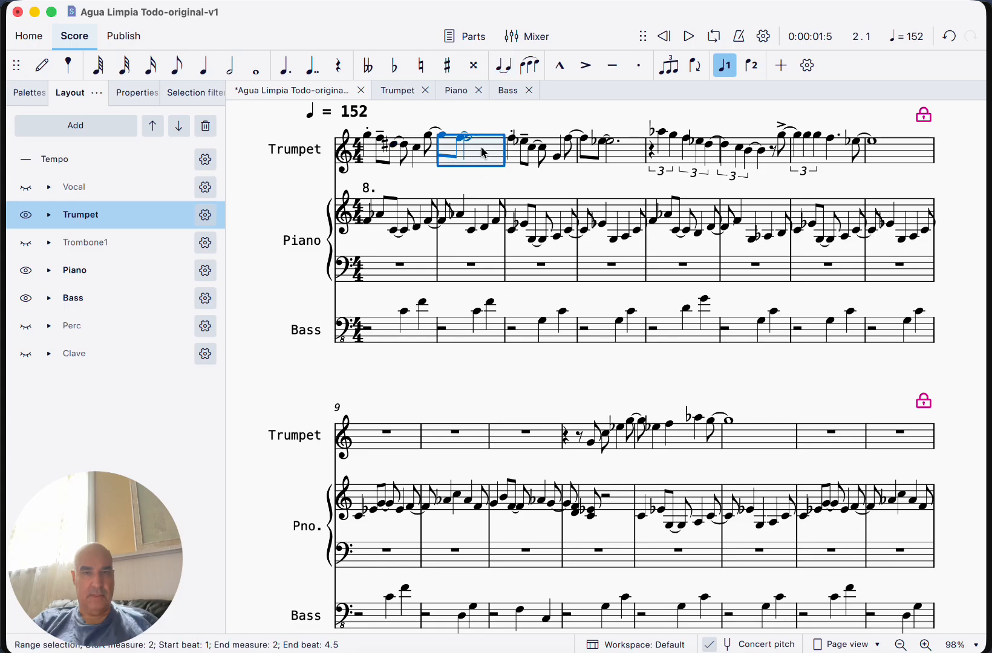
left_click(374, 157)
left_click(369, 145)
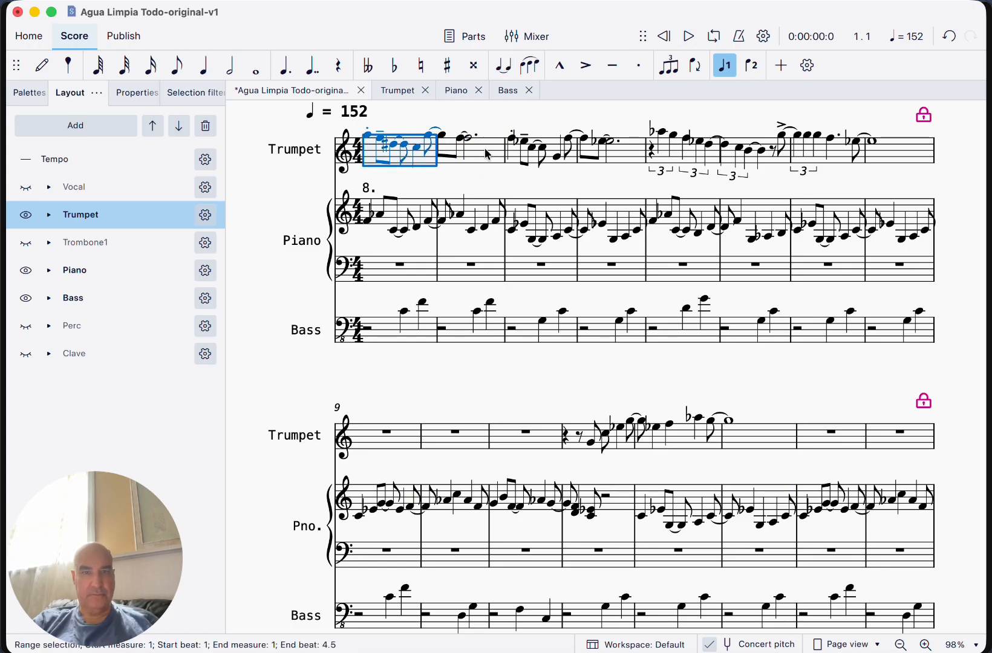
left_click(487, 154, "shift")
left_click(689, 37)
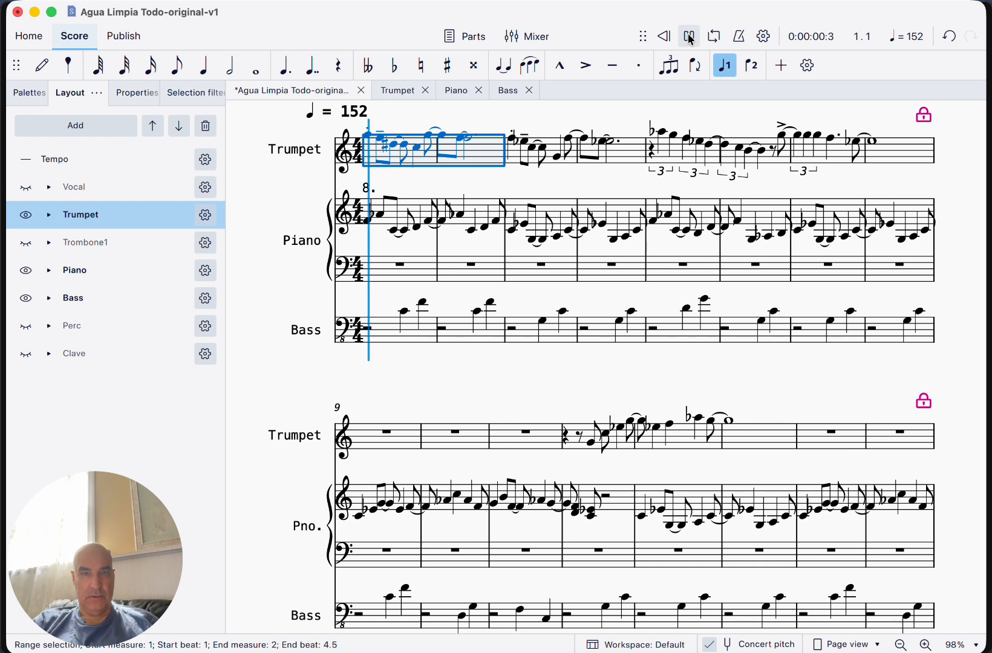
left_click(690, 39)
left_click(692, 36)
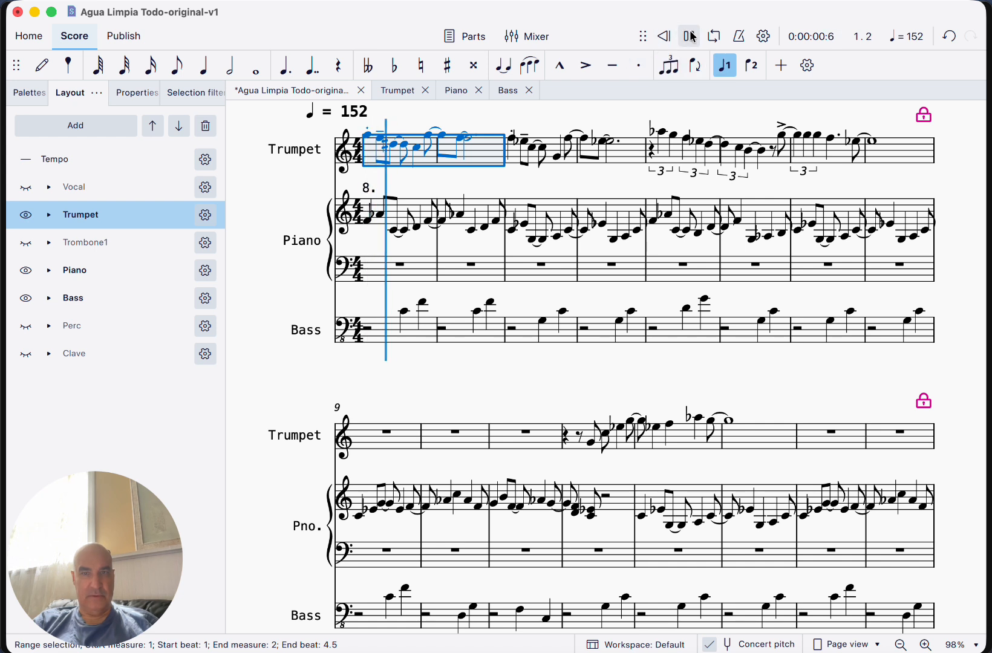
left_click(690, 37)
left_click(664, 37)
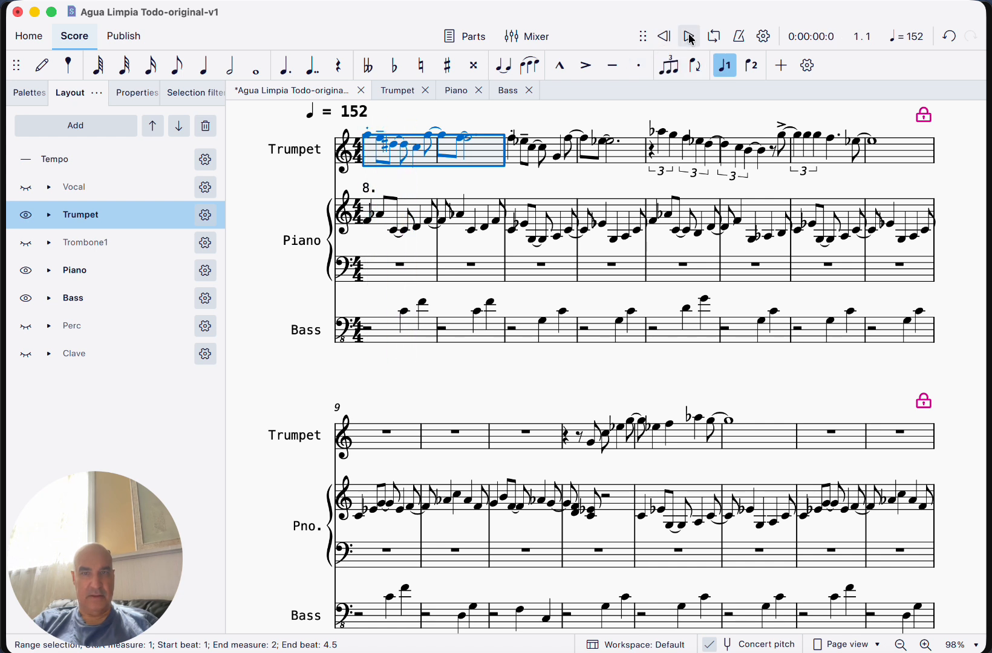
Play the edited Trumpet phrase, compare it with the recording's opening in Transcribe!, and return to the score.
left_click(690, 37)
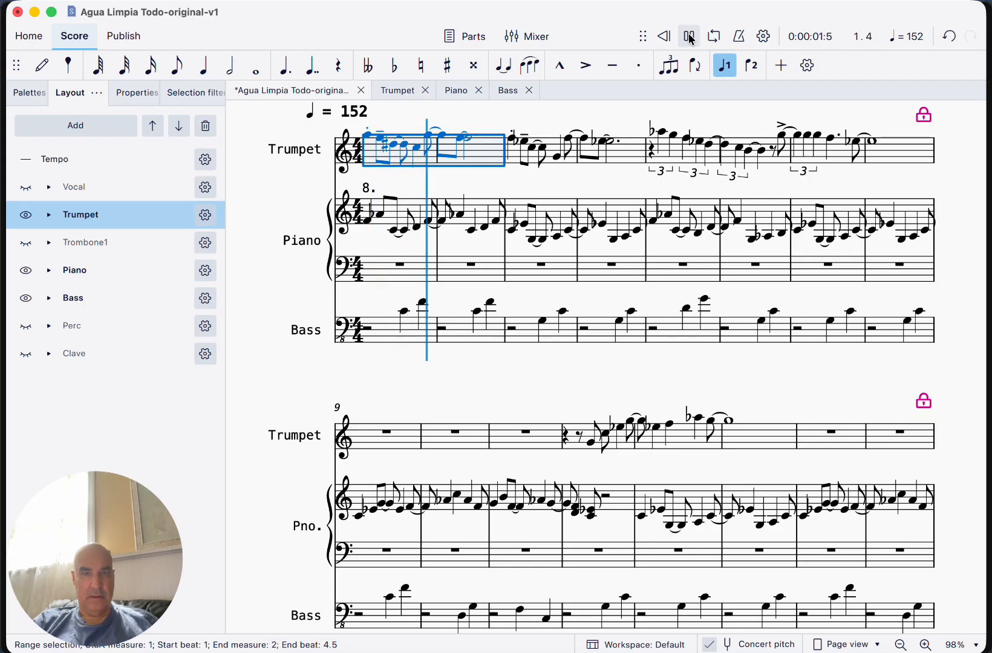
left_click(691, 37)
key("super+Tab")
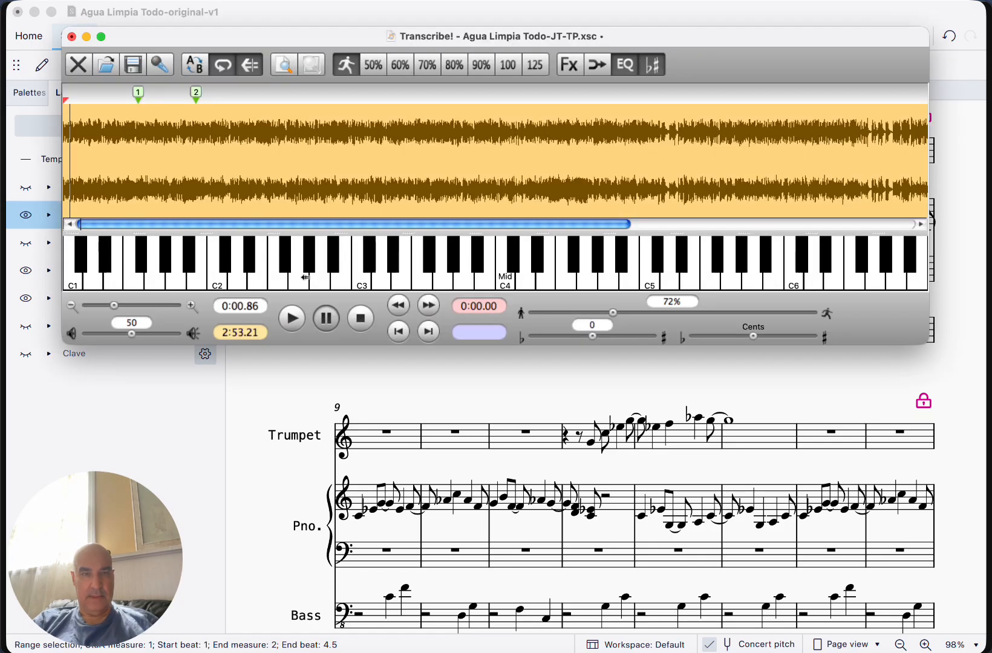
left_click(290, 317)
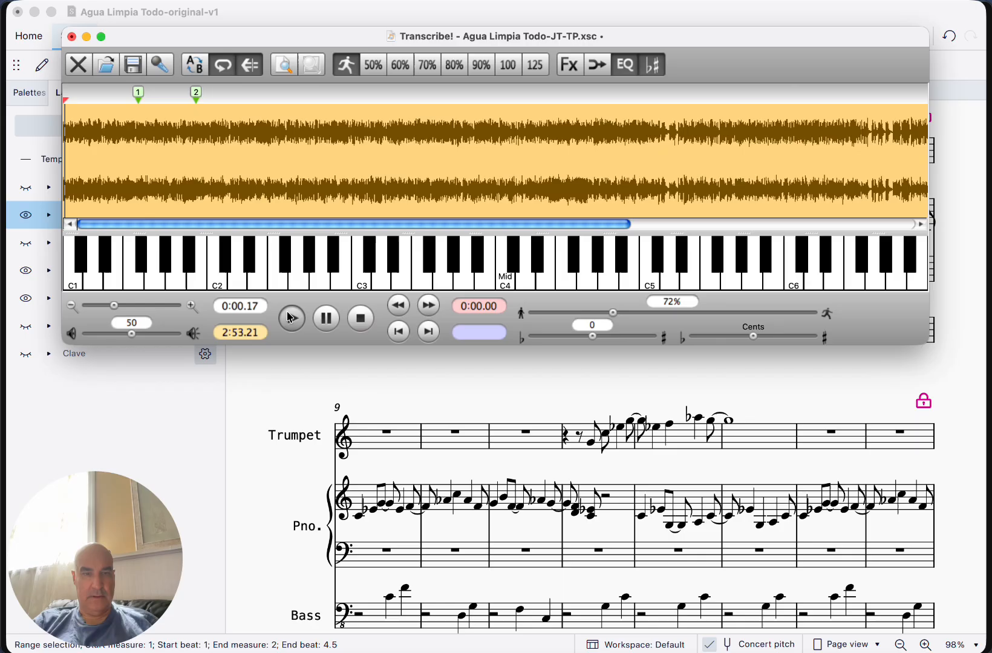
left_click(327, 317)
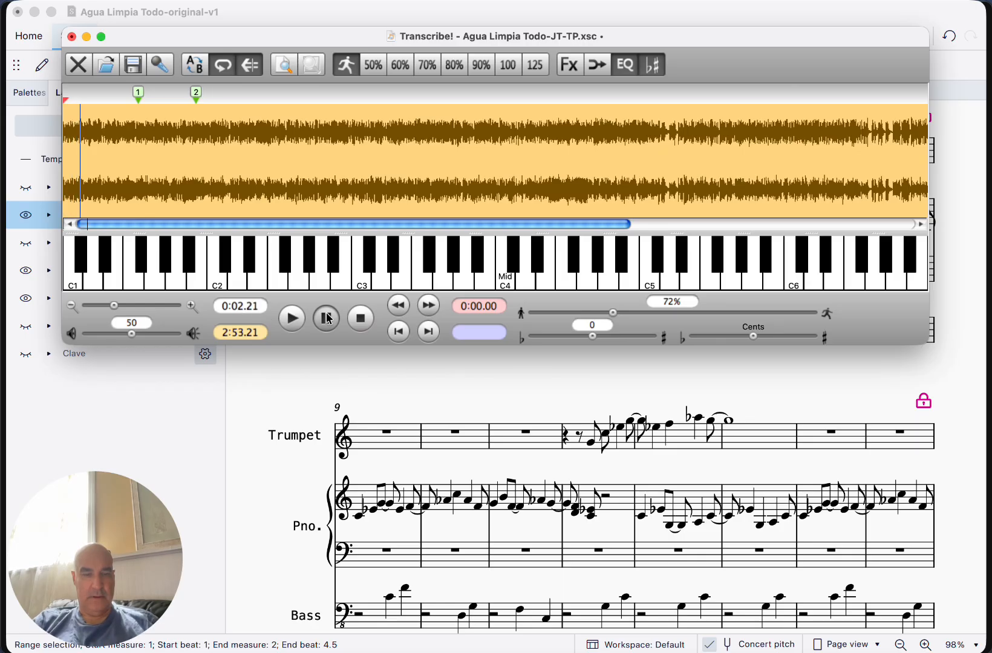
key("super+Tab")
key("Escape")
Add a staccato to the Trumpet's C5 quarter note at beat 3.5 of measure 1.
scroll(409, 184, "up", 3)
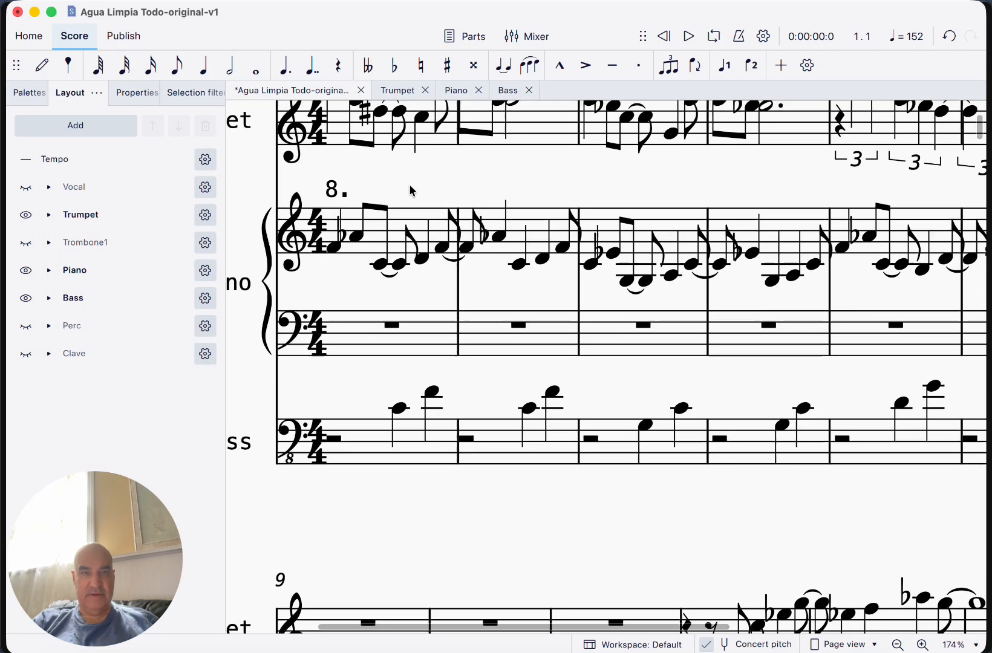
scroll(409, 184, "up", 2)
scroll(387, 199, "up", 3)
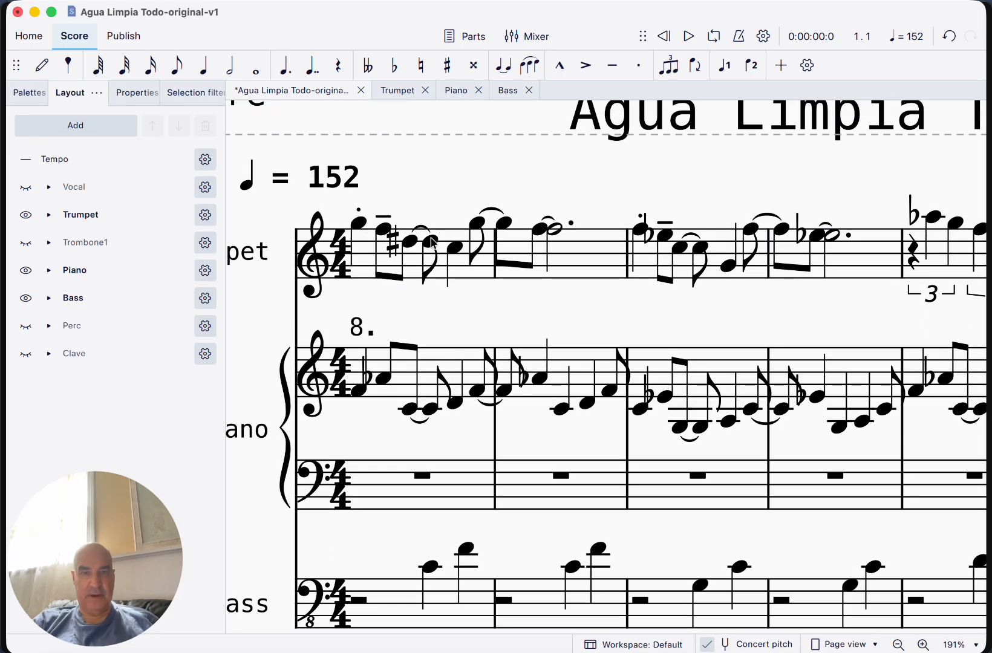
left_click(453, 249)
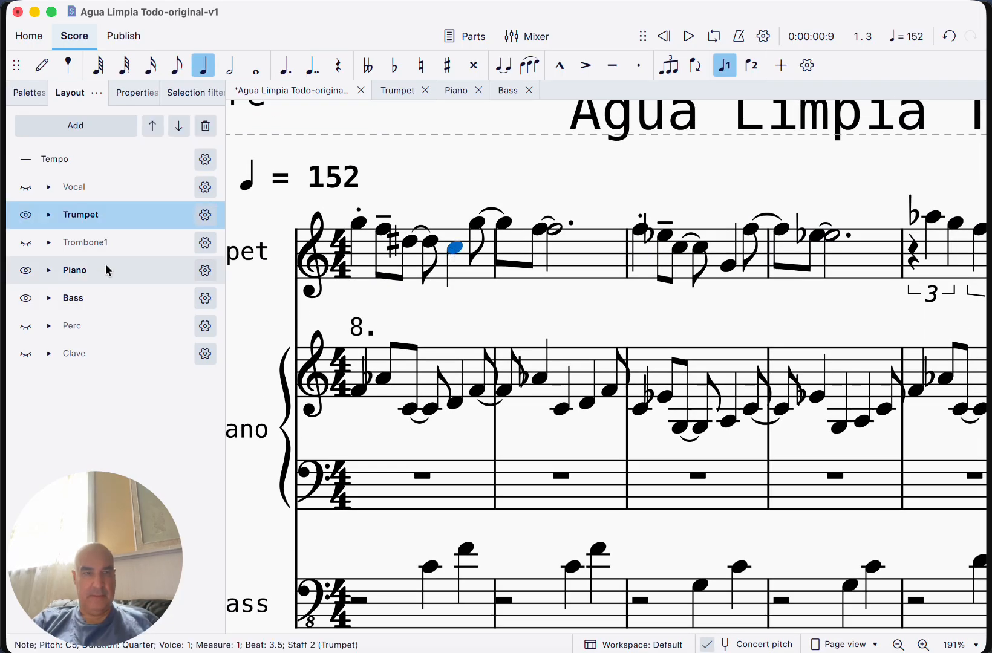
left_click(32, 94)
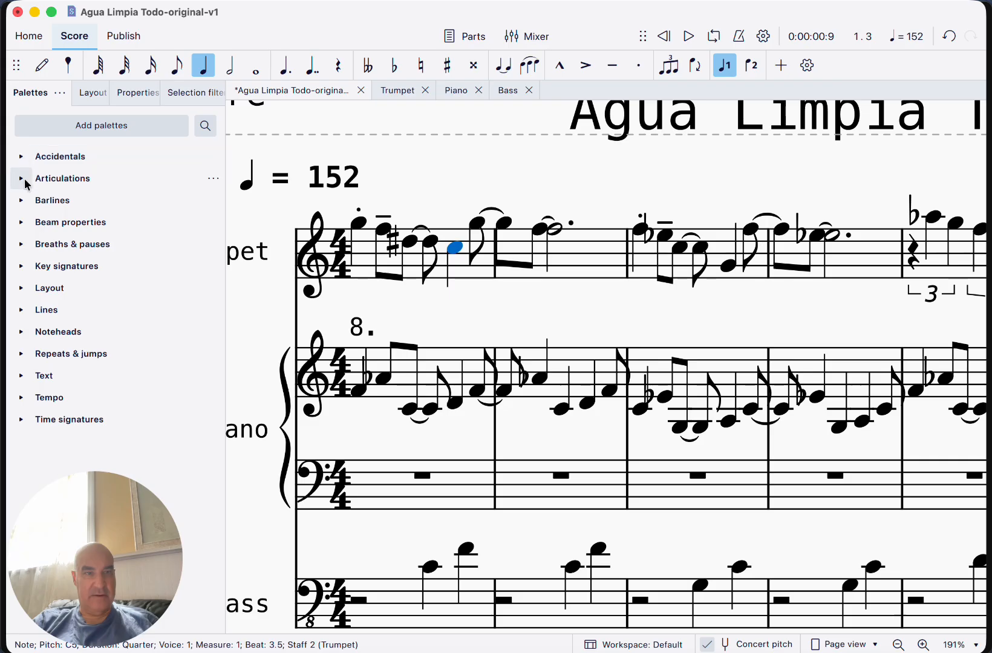
left_click(21, 178)
left_click(95, 199)
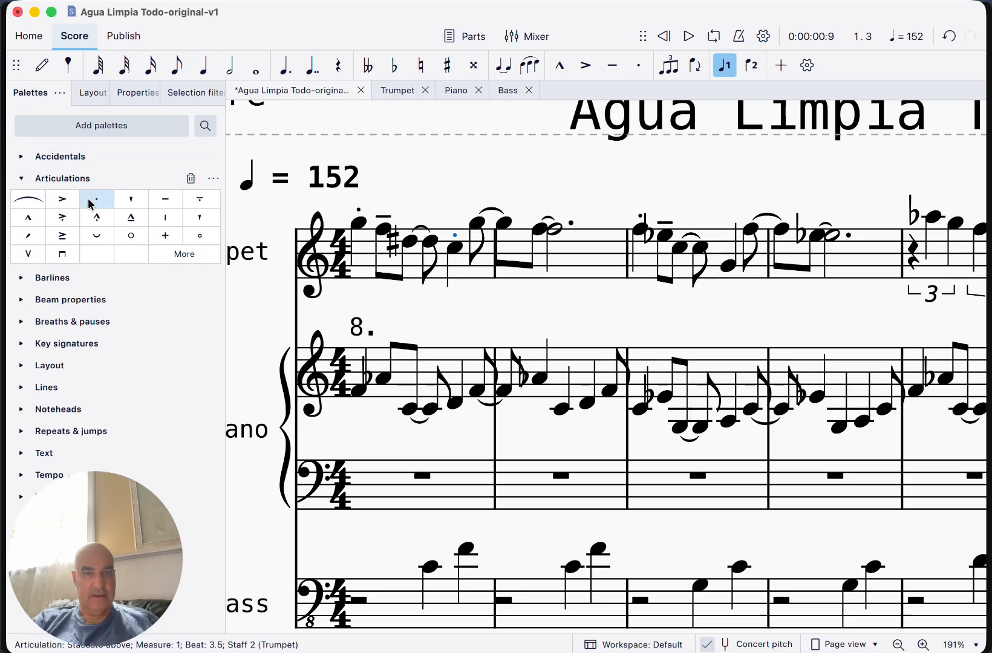
Select Trumpet measures 1 and 2 and play them to check the new staccato.
left_click(508, 294)
left_click(601, 249)
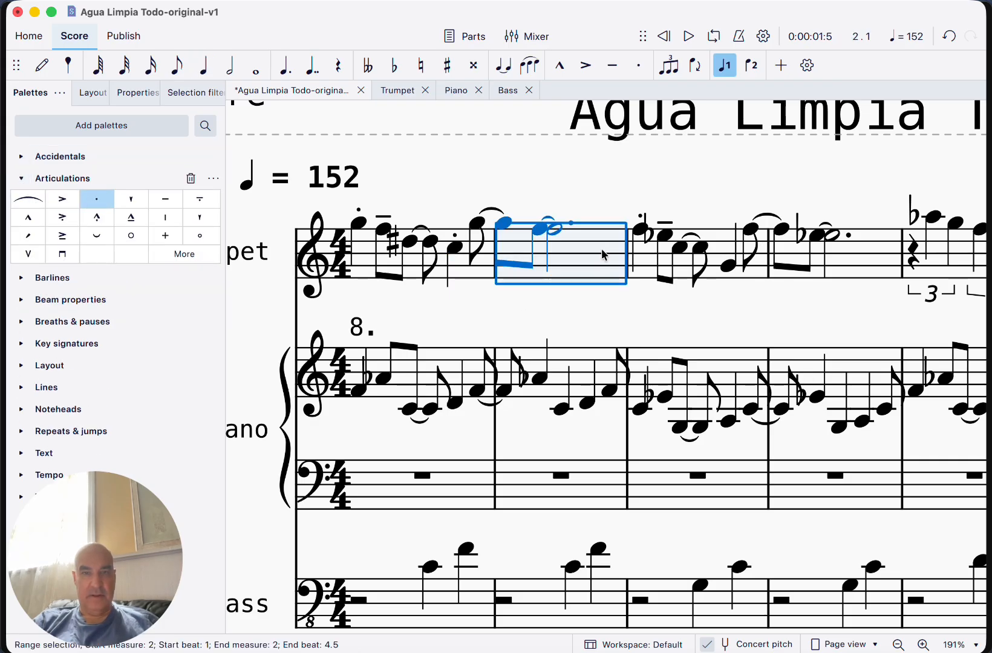
left_click(484, 277)
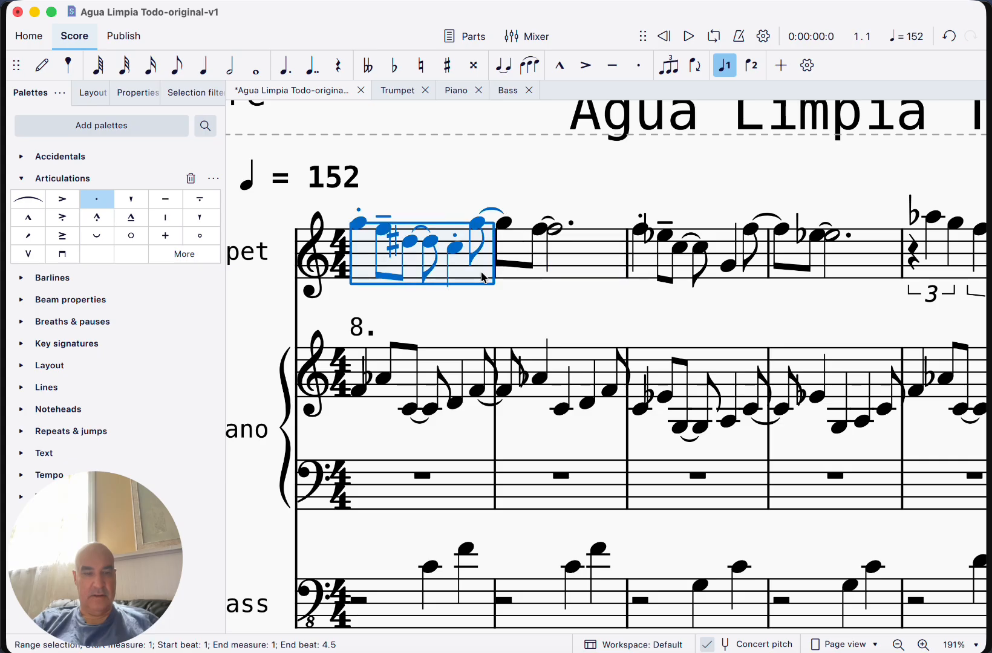
left_click(592, 263, "shift")
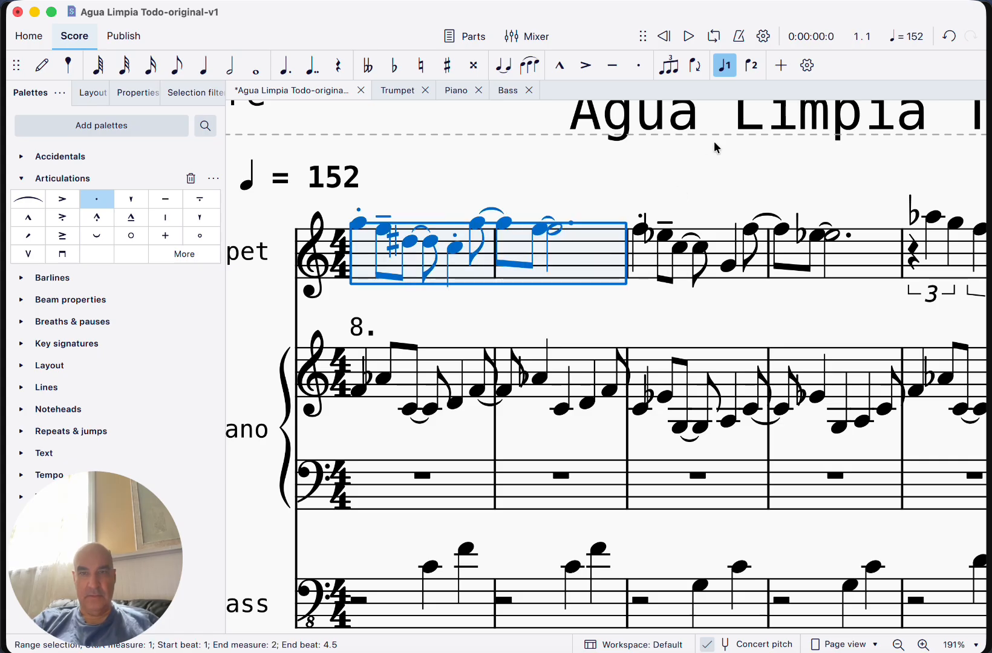
left_click(688, 36)
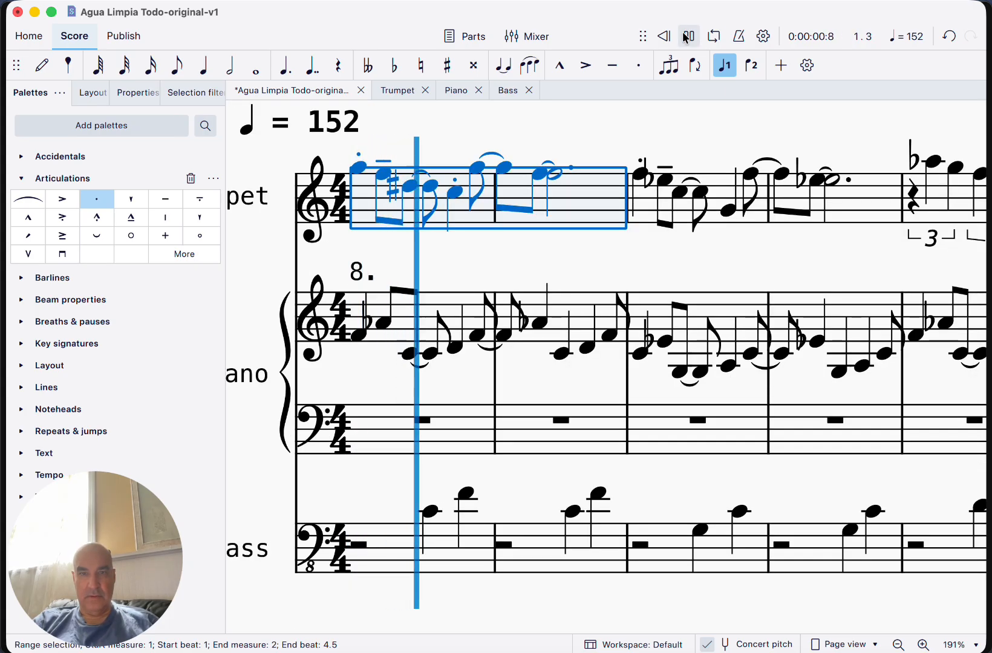
left_click(688, 36)
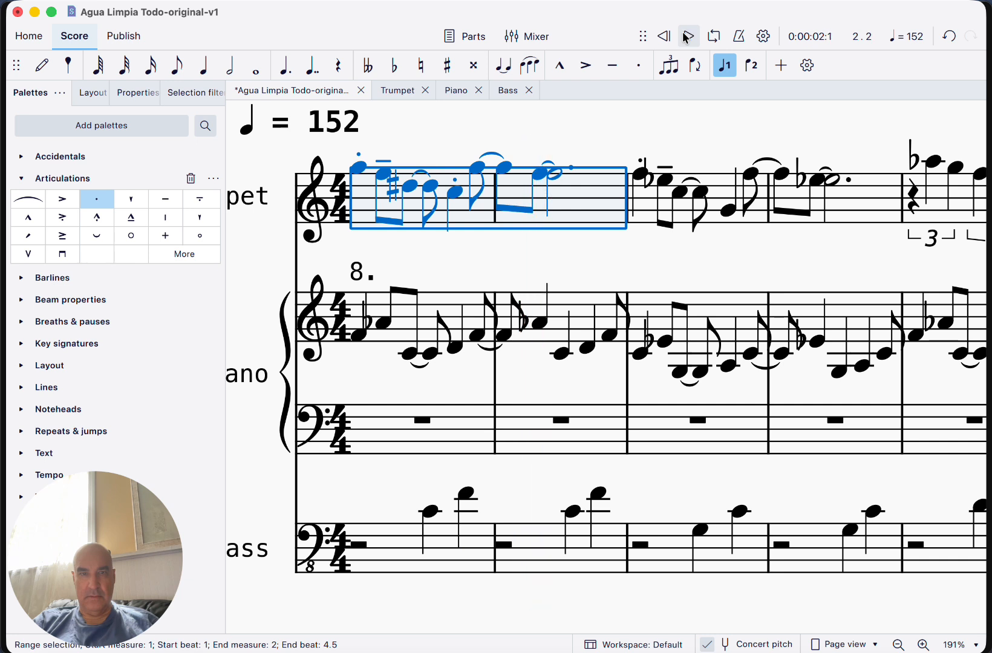
Delete the Trumpet's tied eighth note at beat 3 of measure 1 and add a staccato to the D♯5 at beat 2.5.
left_click(411, 187)
left_click(428, 191)
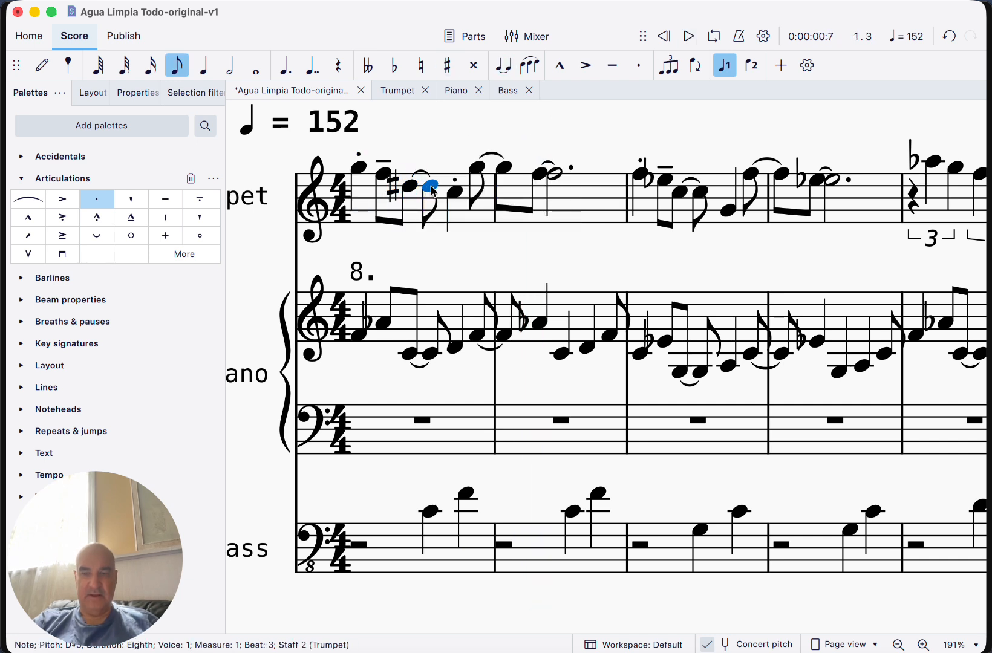
key("Delete")
left_click(405, 188)
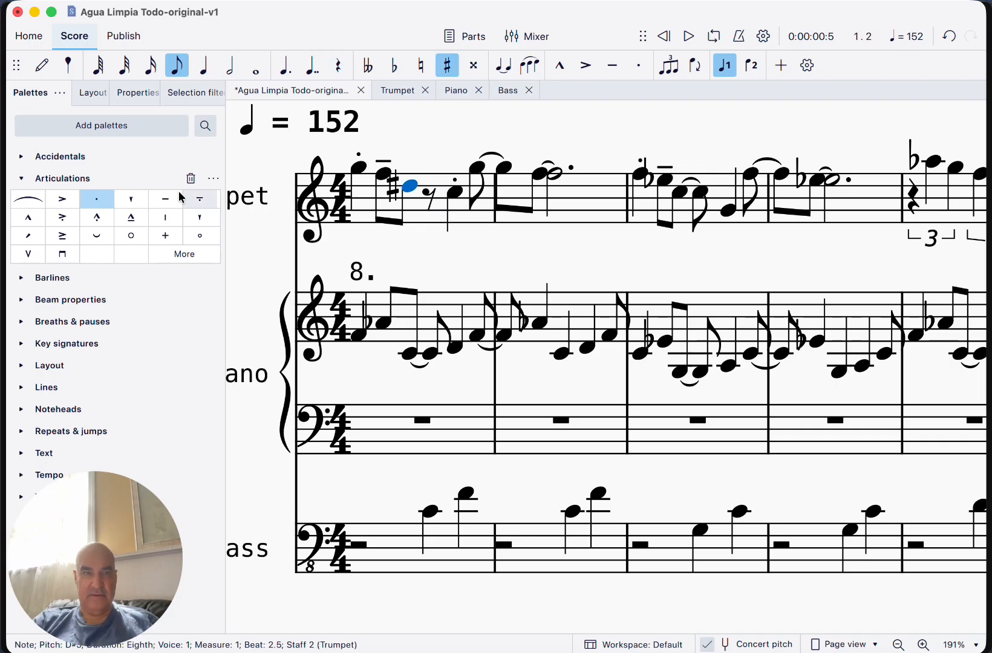
left_click(97, 199)
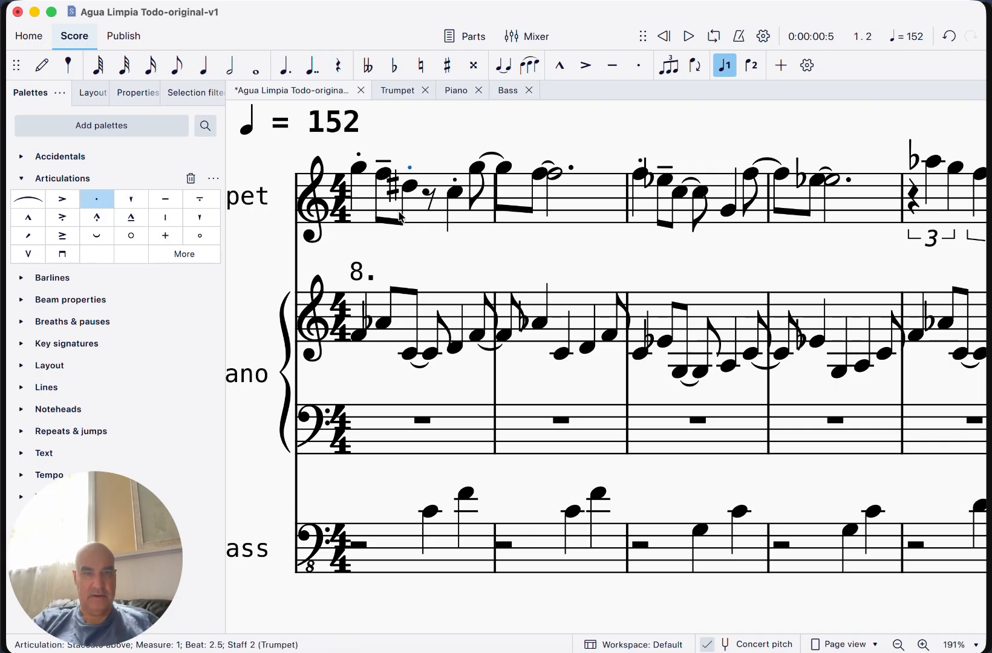
Delete the Trumpet's tied eighth note at beat 1 of measure 2 and add a staccato to the preceding G5 in measure 1.
left_click(478, 169)
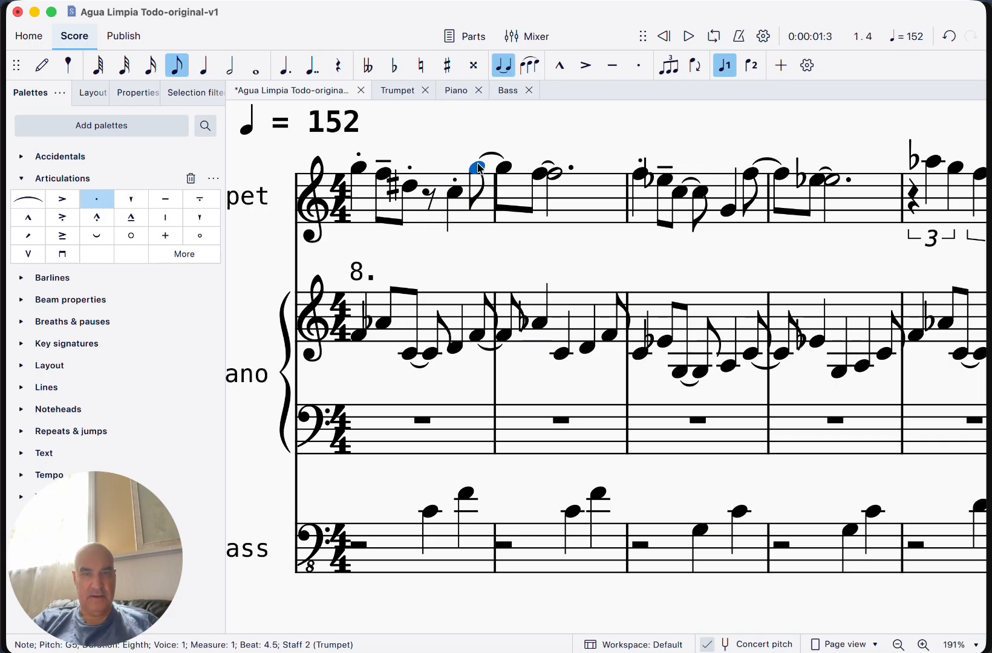
left_click(506, 169)
key("Delete")
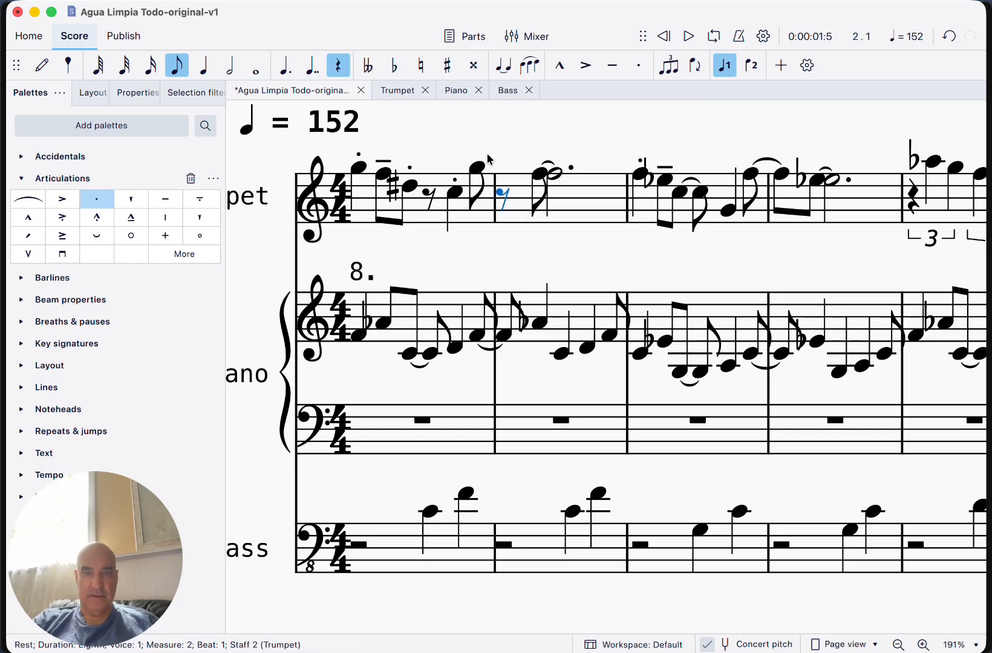
left_click(478, 168)
left_click(98, 201)
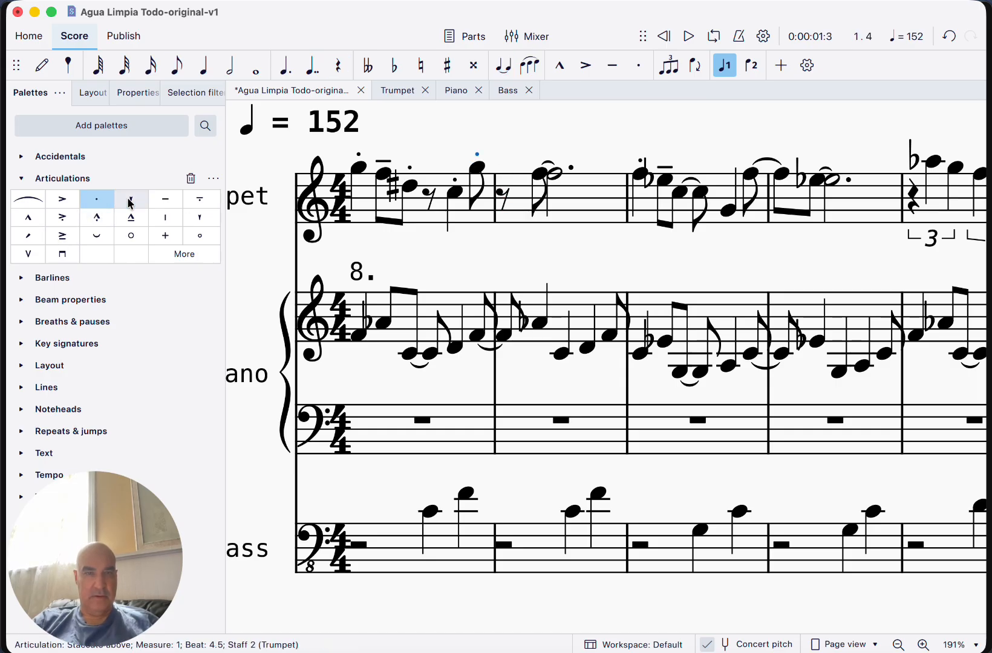
Save the score and play back Trumpet measures 1 and 2 with the shortened notes.
left_click(460, 250)
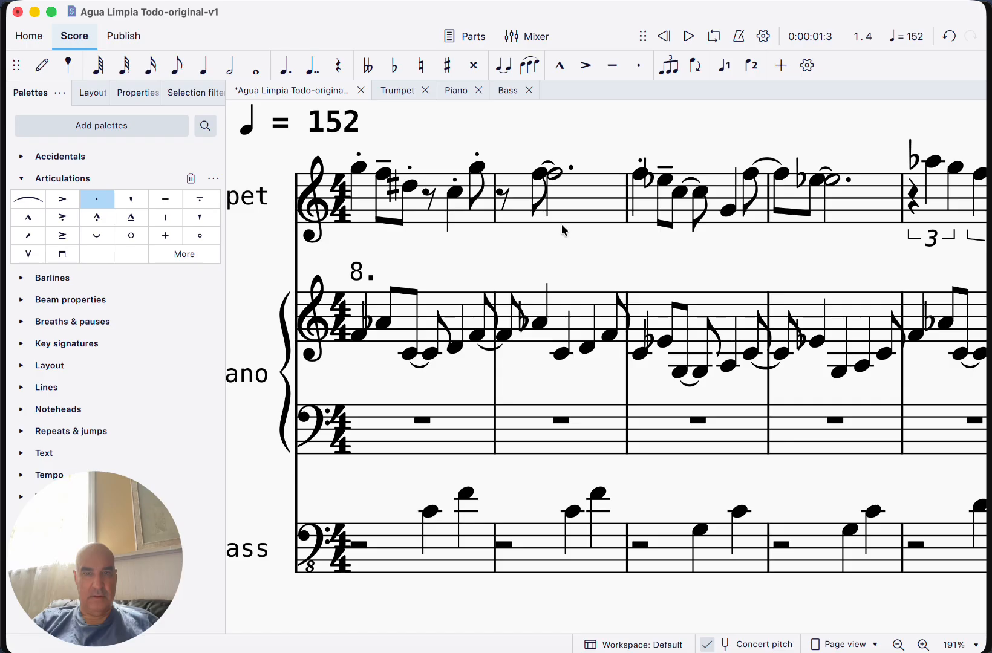
key("super+s")
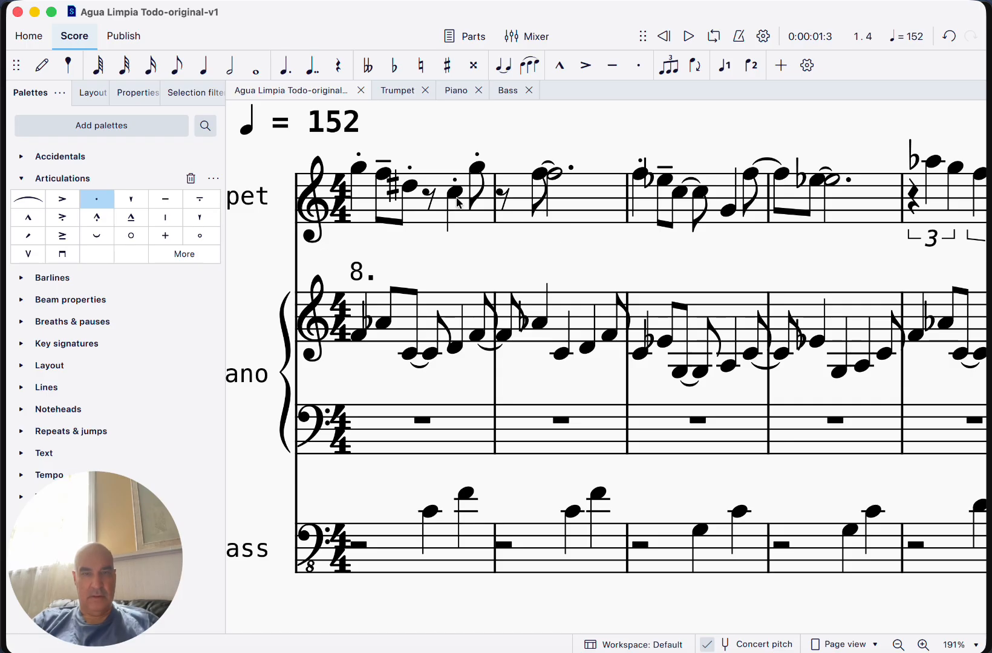
left_click(477, 222)
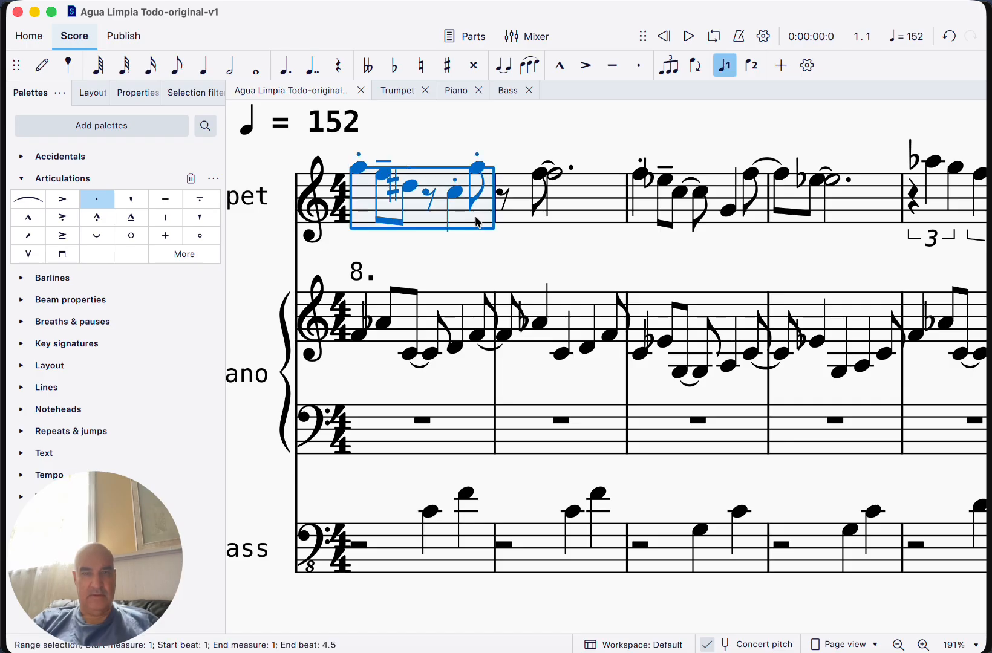
left_click(623, 201, "shift")
left_click(689, 37)
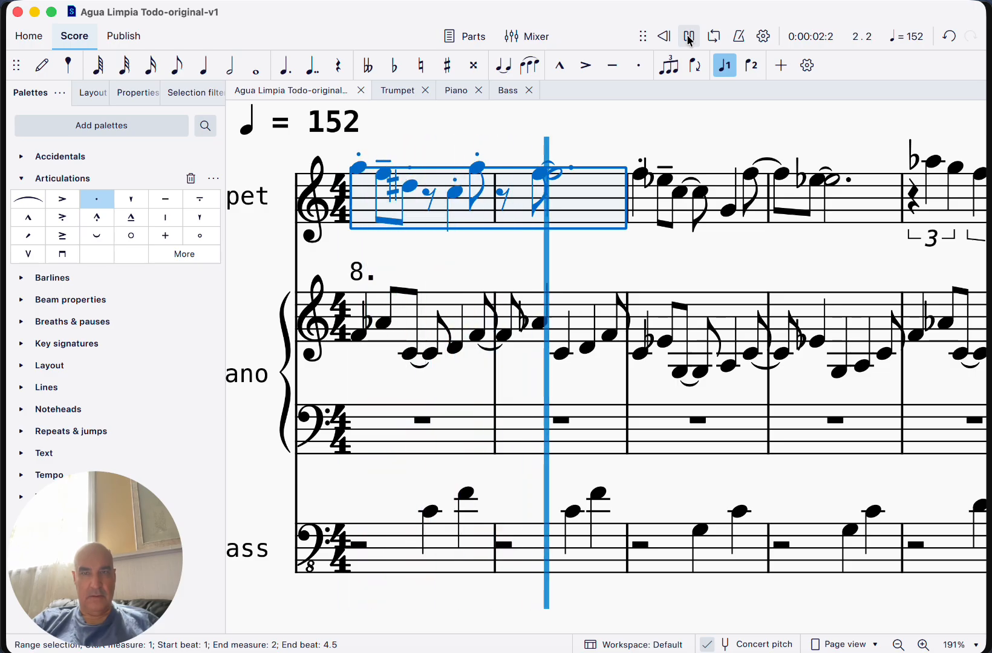
left_click(689, 38)
Switch to Transcribe!, listen to the opening of the original recording again, and return to the score.
key("super+Tab")
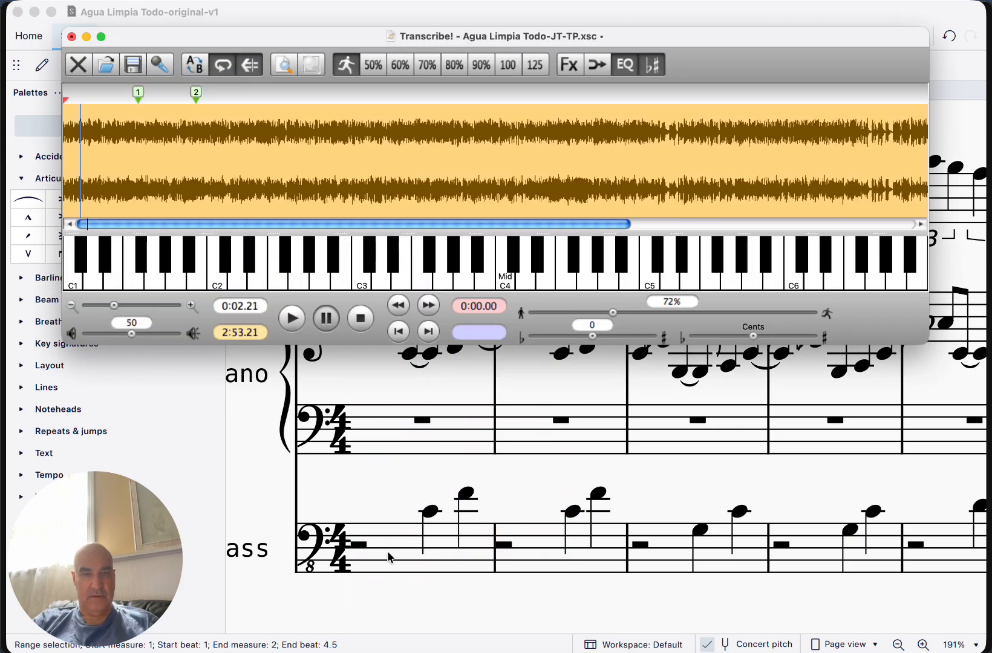
left_click(293, 319)
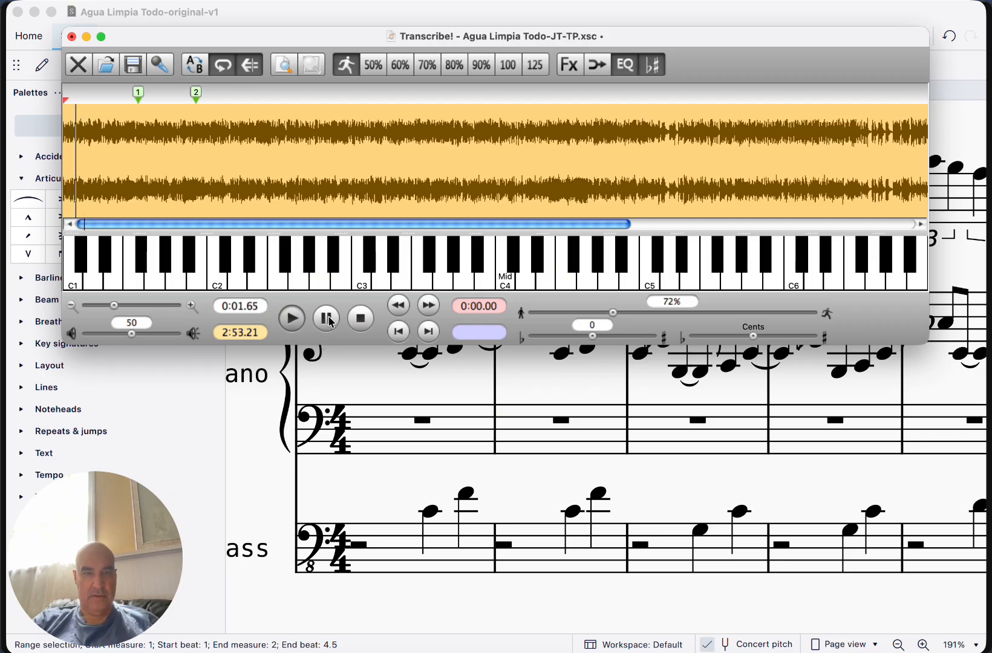
left_click(327, 319)
key("super+Tab")
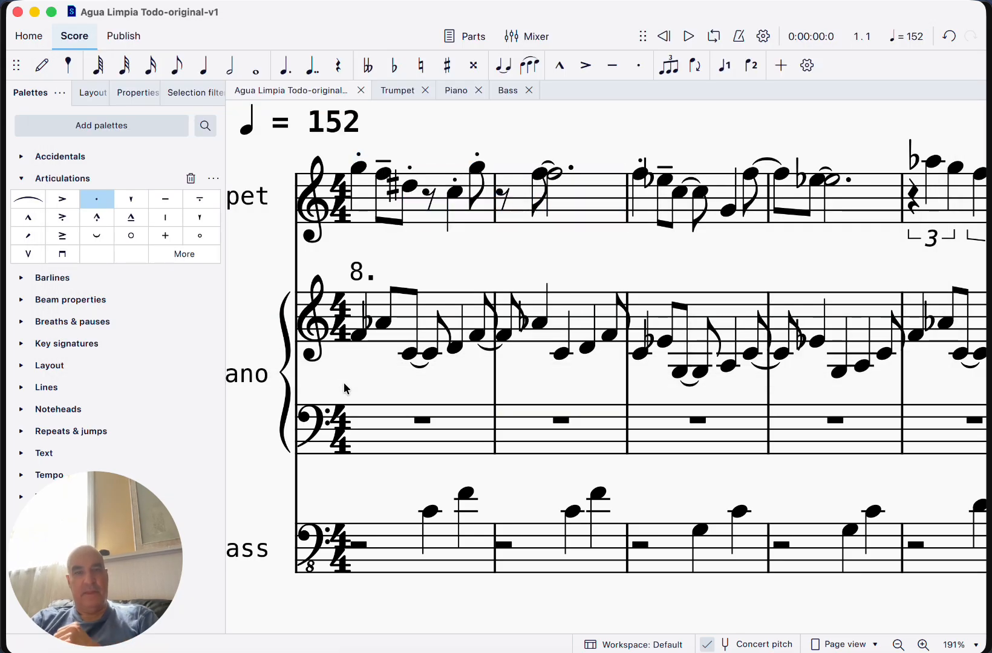
Look over the opening systems of the full score from measure 1 to measure 17 and return to the title.
scroll(344, 388, "up", 3)
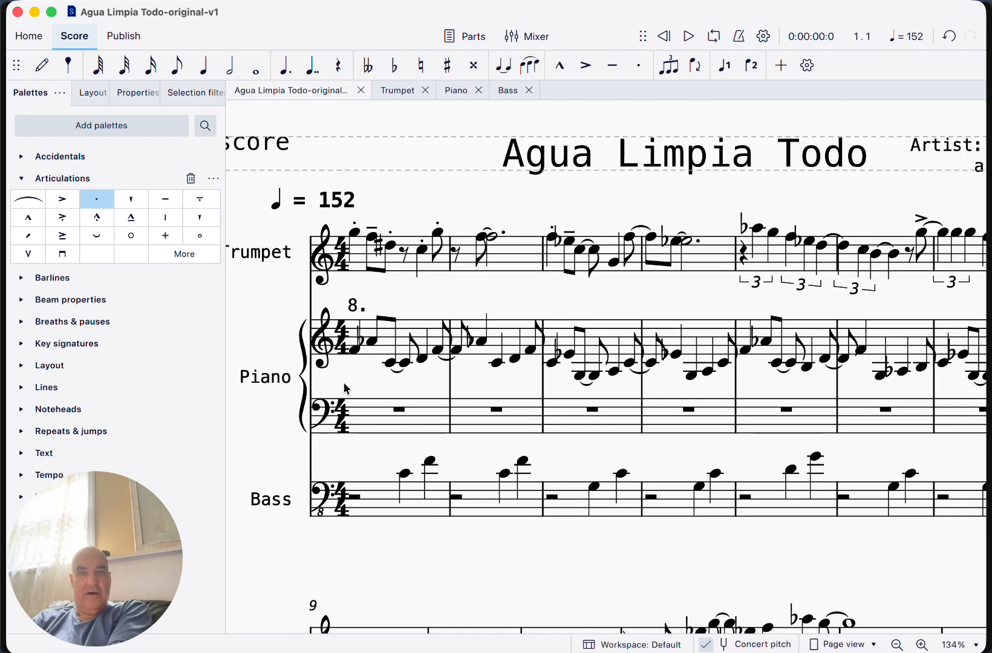
scroll(344, 387, "down", 3)
scroll(346, 390, "down", 2)
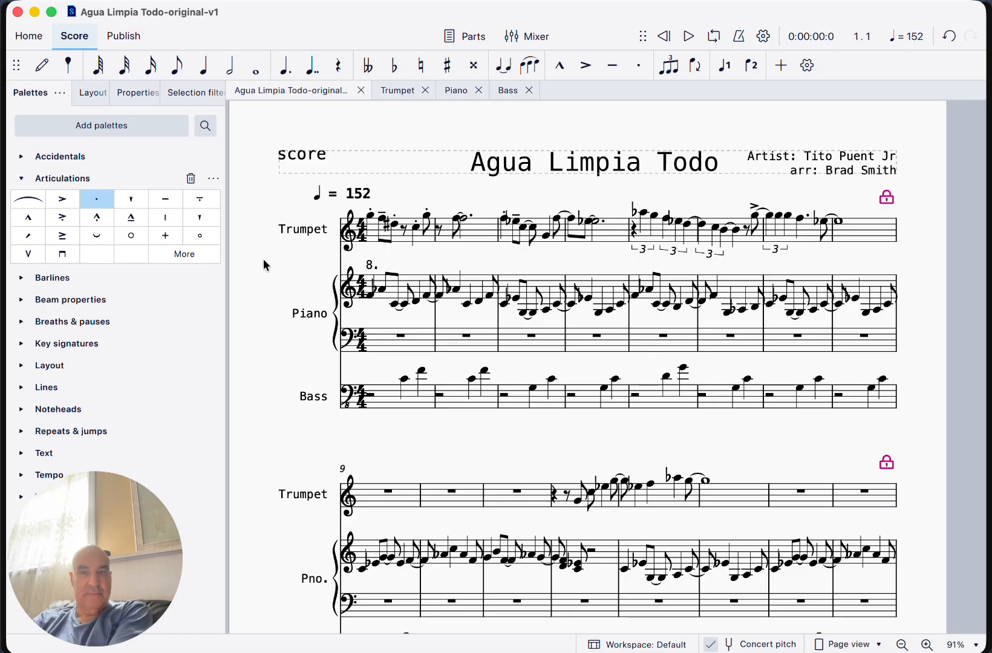
scroll(263, 259, "down", 5)
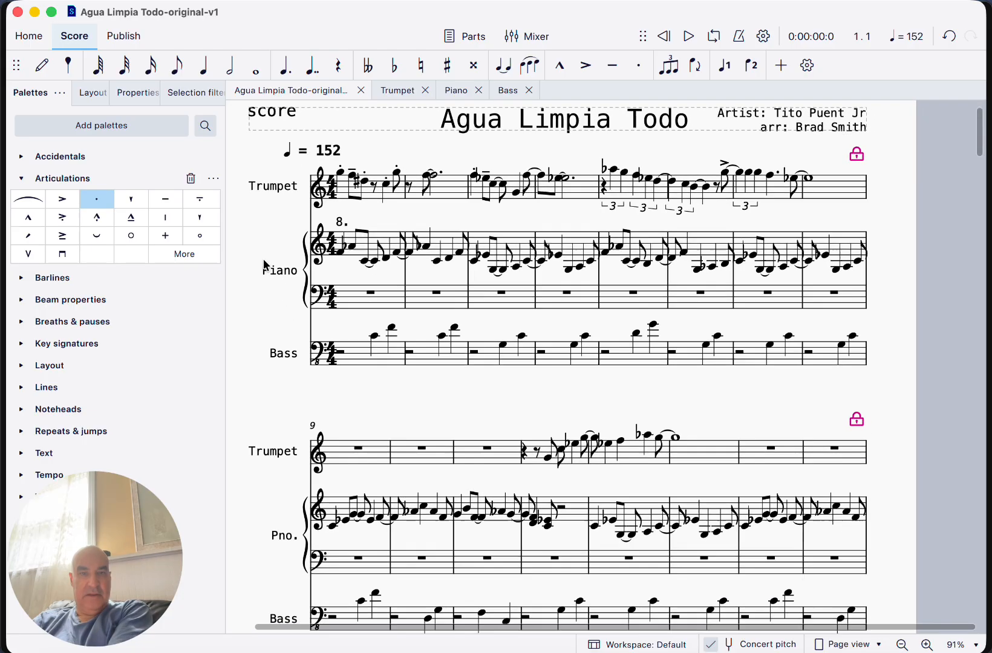
scroll(264, 265, "down", 10)
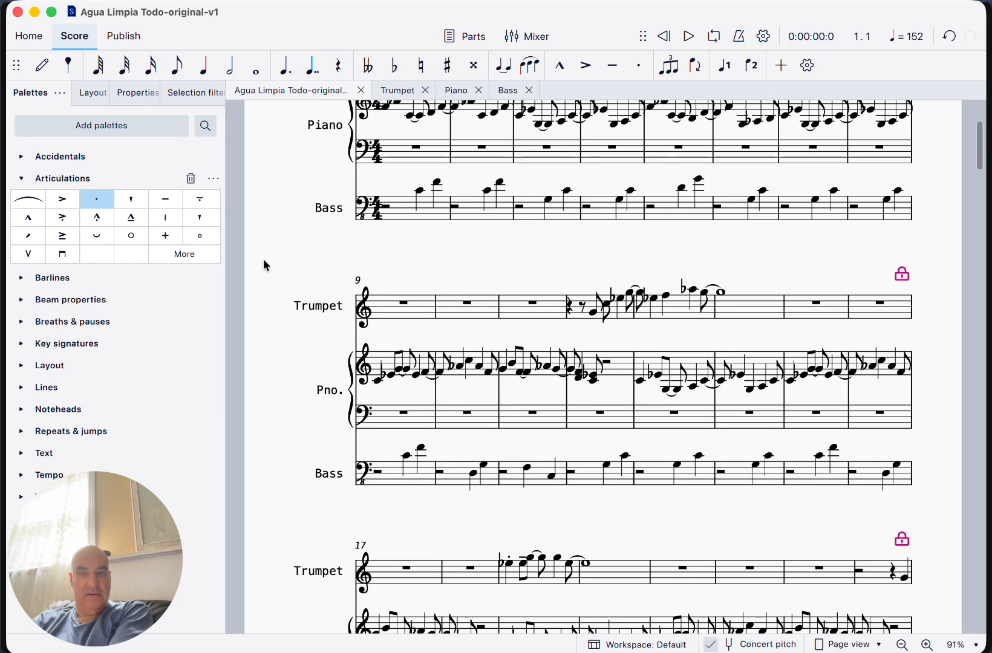
scroll(264, 265, "up", 9)
scroll(264, 260, "up", 4)
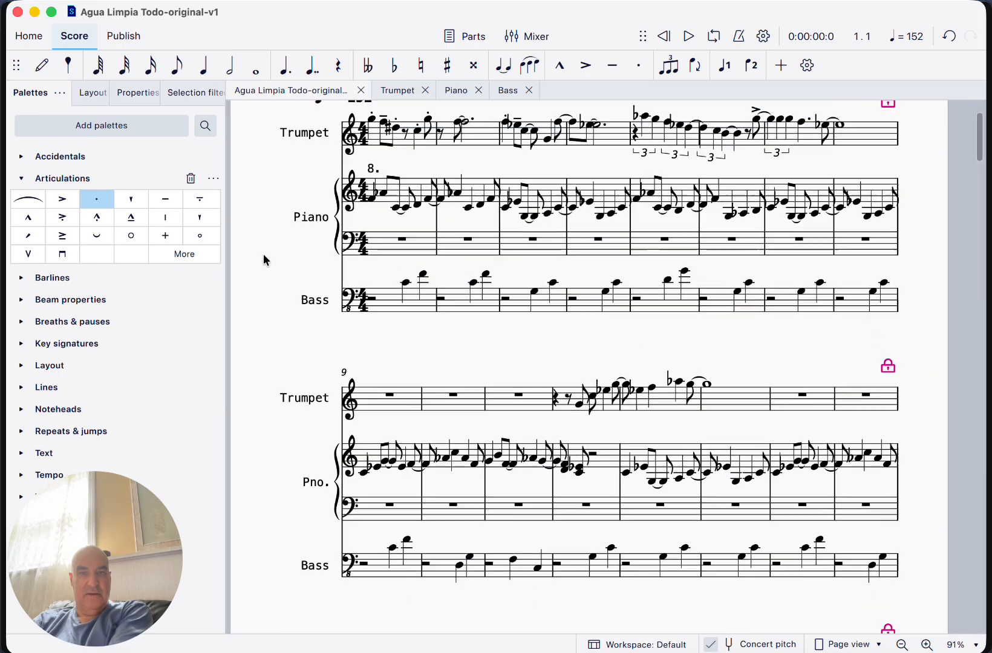
scroll(264, 260, "left", 2)
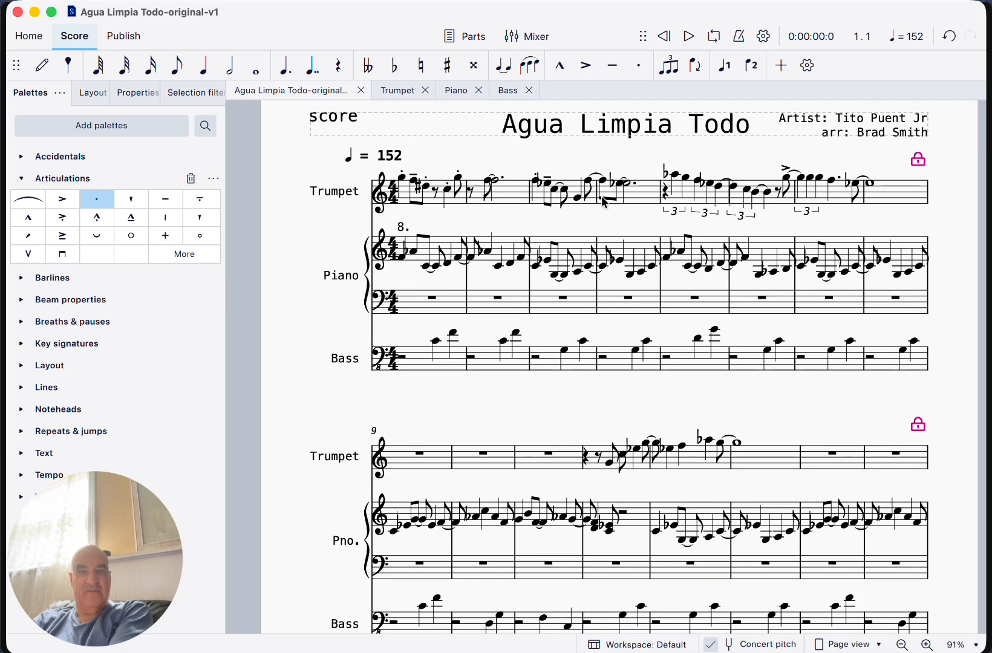